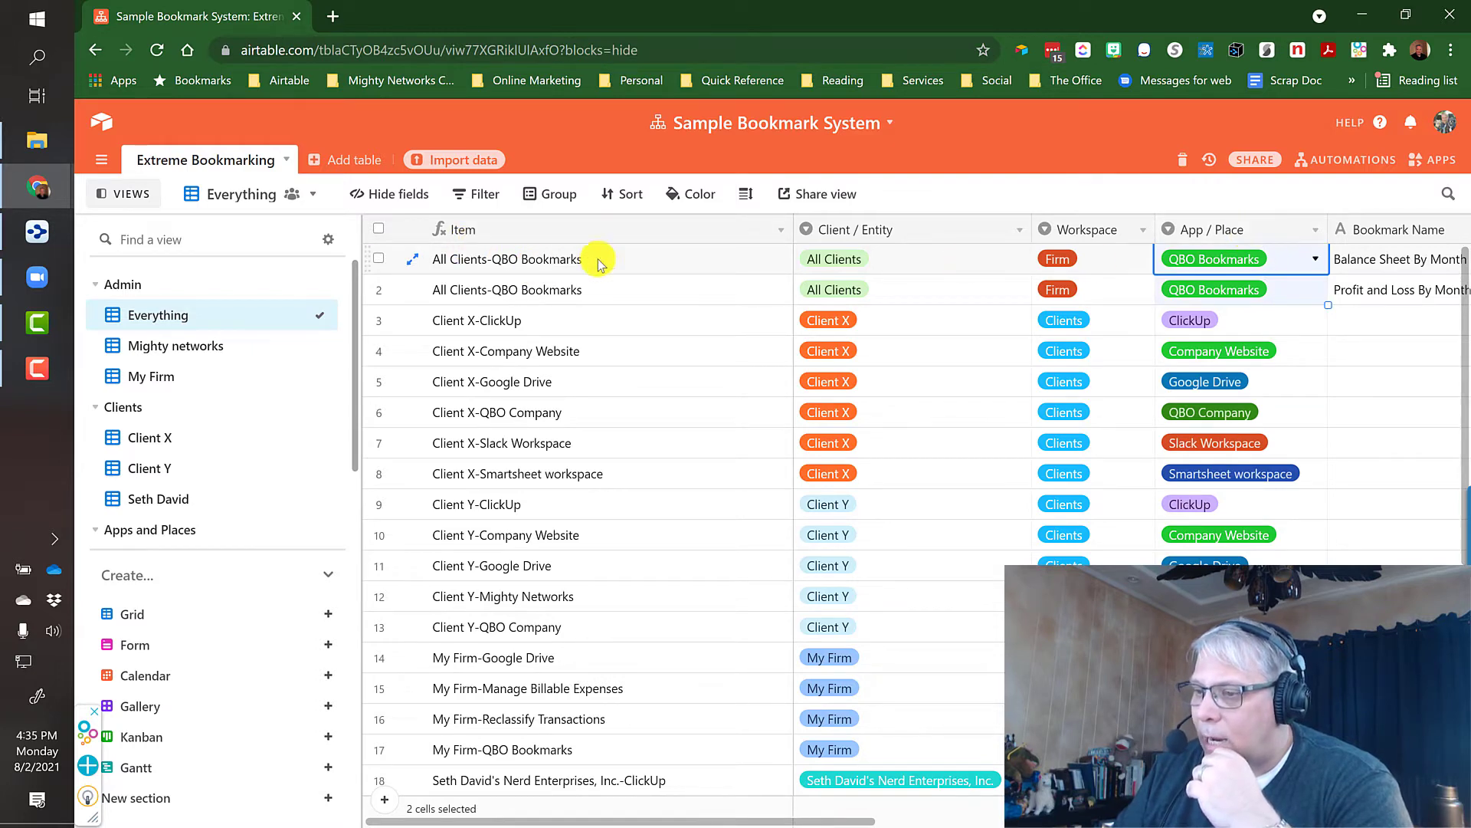
Step: Review the Item column and the first record's Bookmark Name entry in the Everything view
{"action": "left_click", "coordinate": [483, 228]}
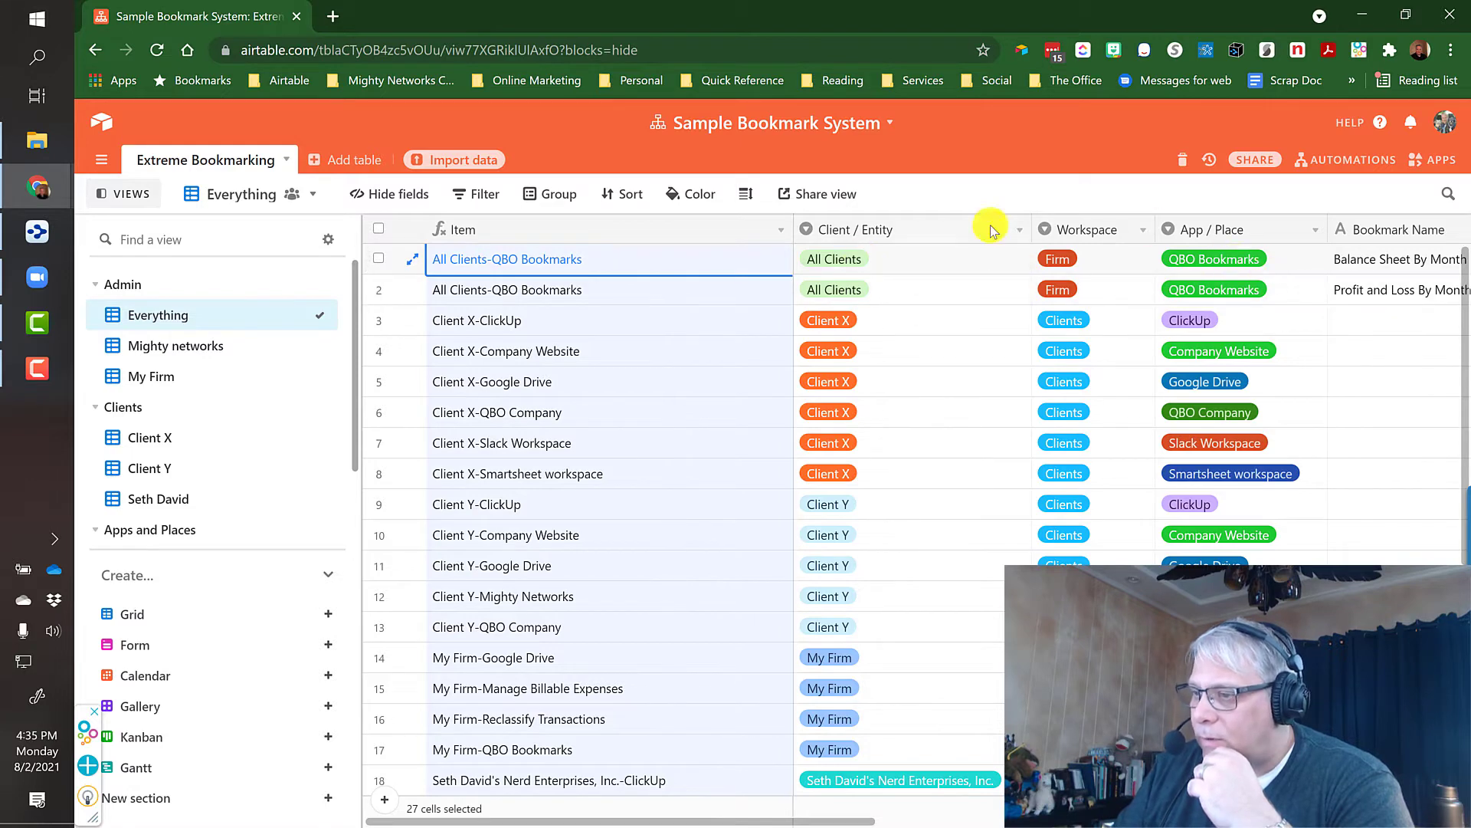
{"action": "left_click", "coordinate": [1382, 265]}
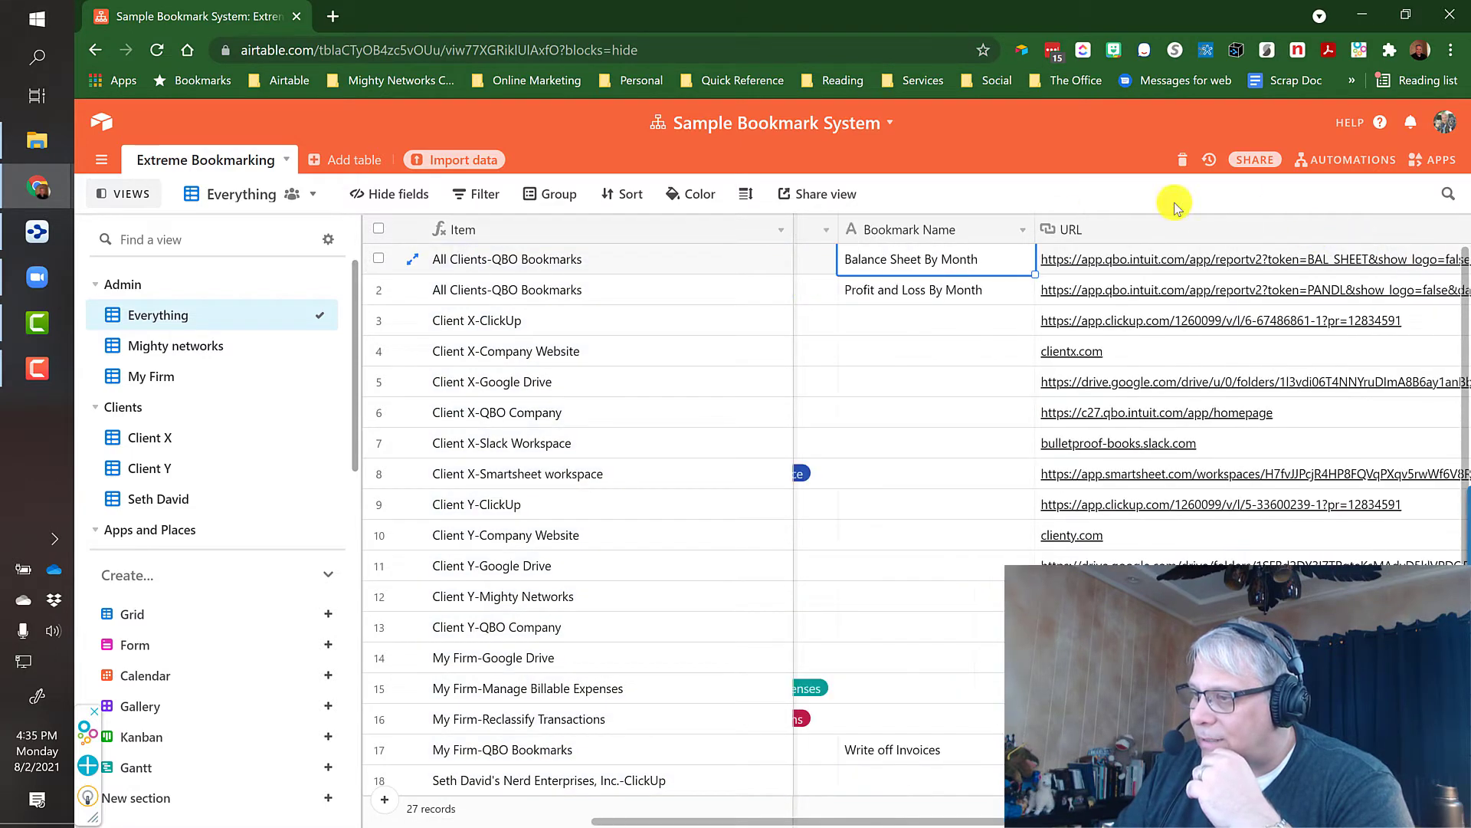
{"action": "left_click", "coordinate": [725, 253]}
{"action": "key", "text": "Right"}
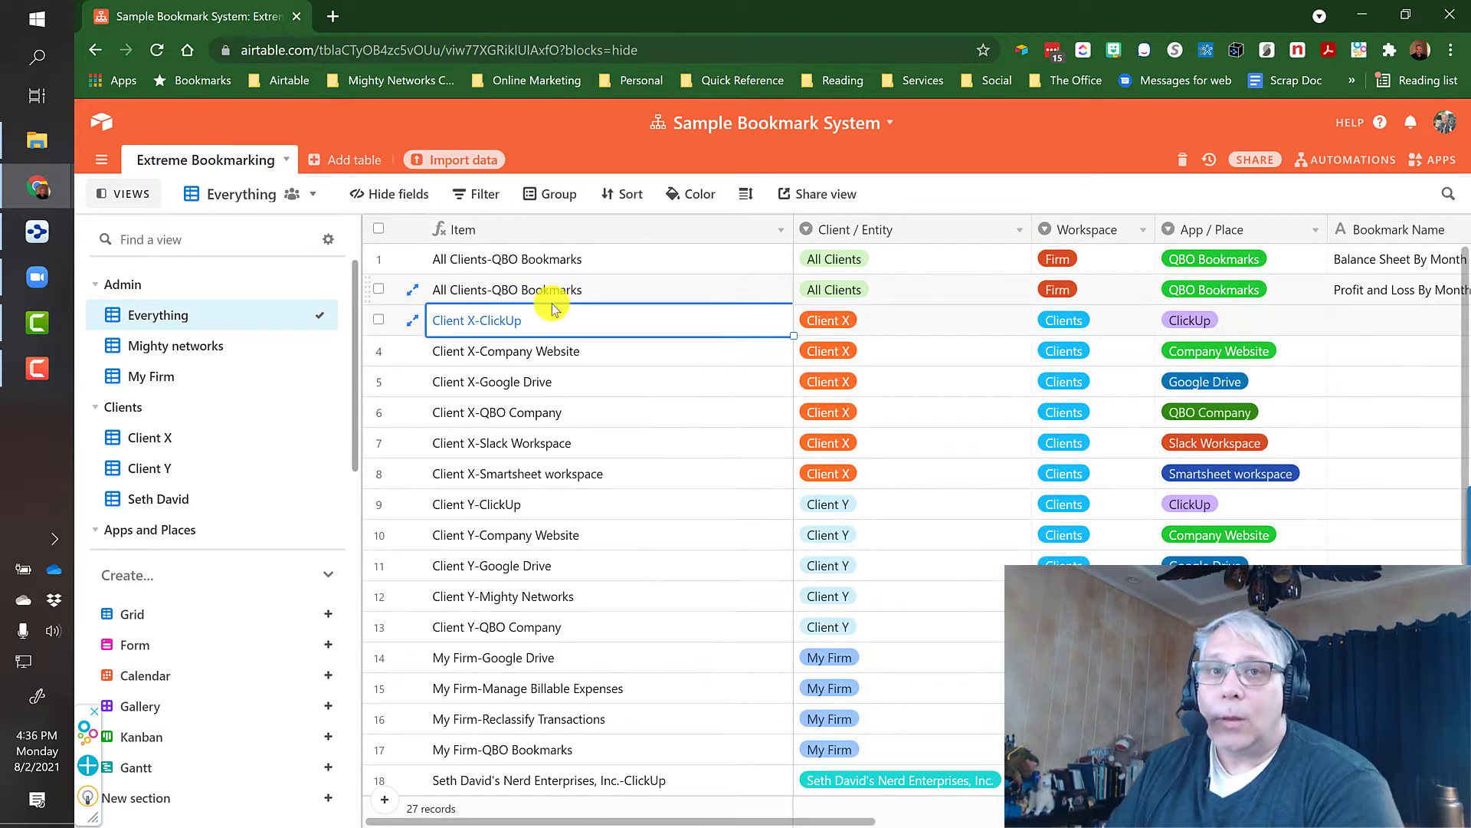
{"action": "left_click", "coordinate": [549, 316]}
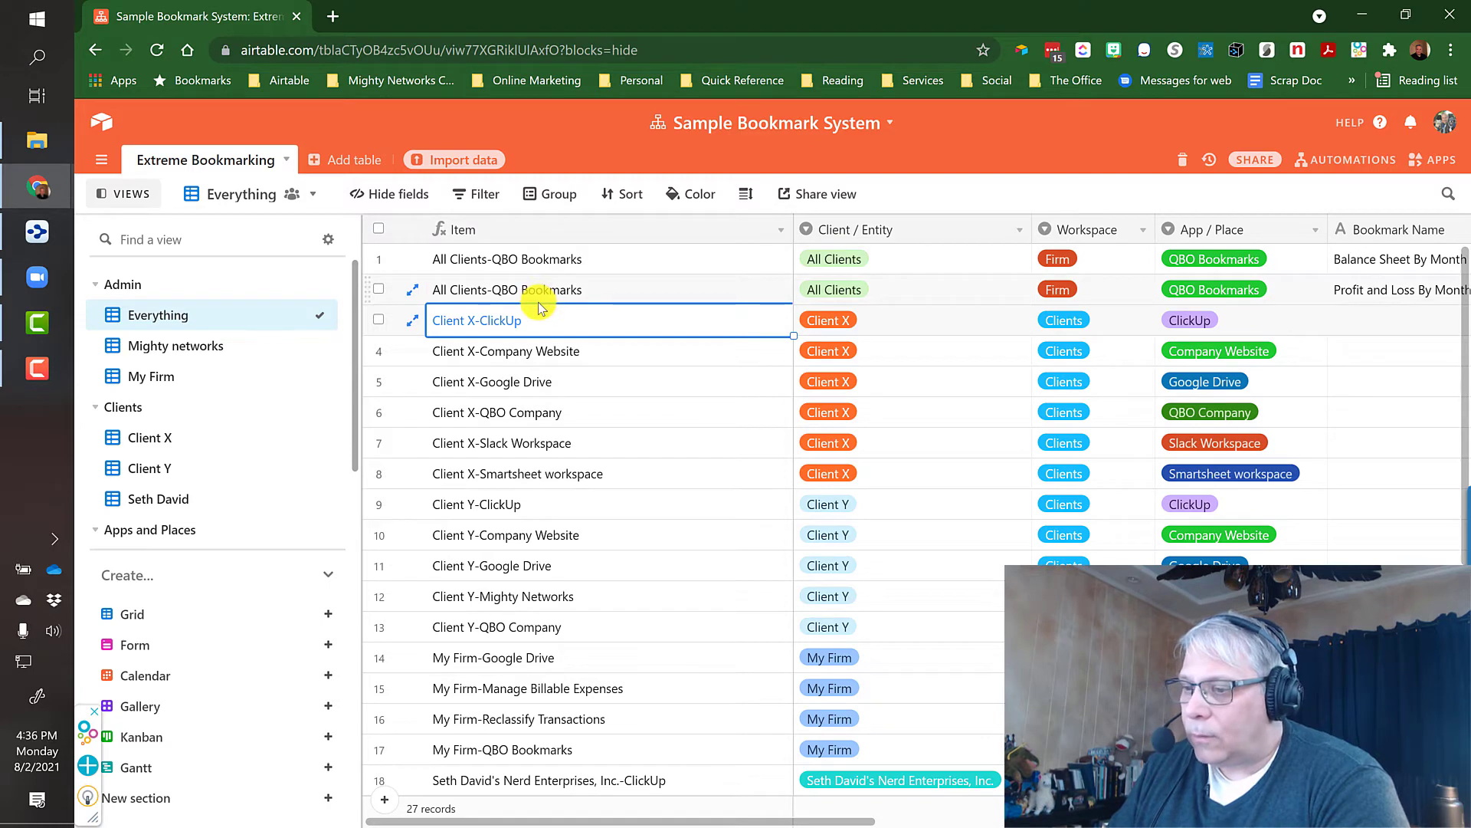
{"action": "left_click", "coordinate": [530, 232]}
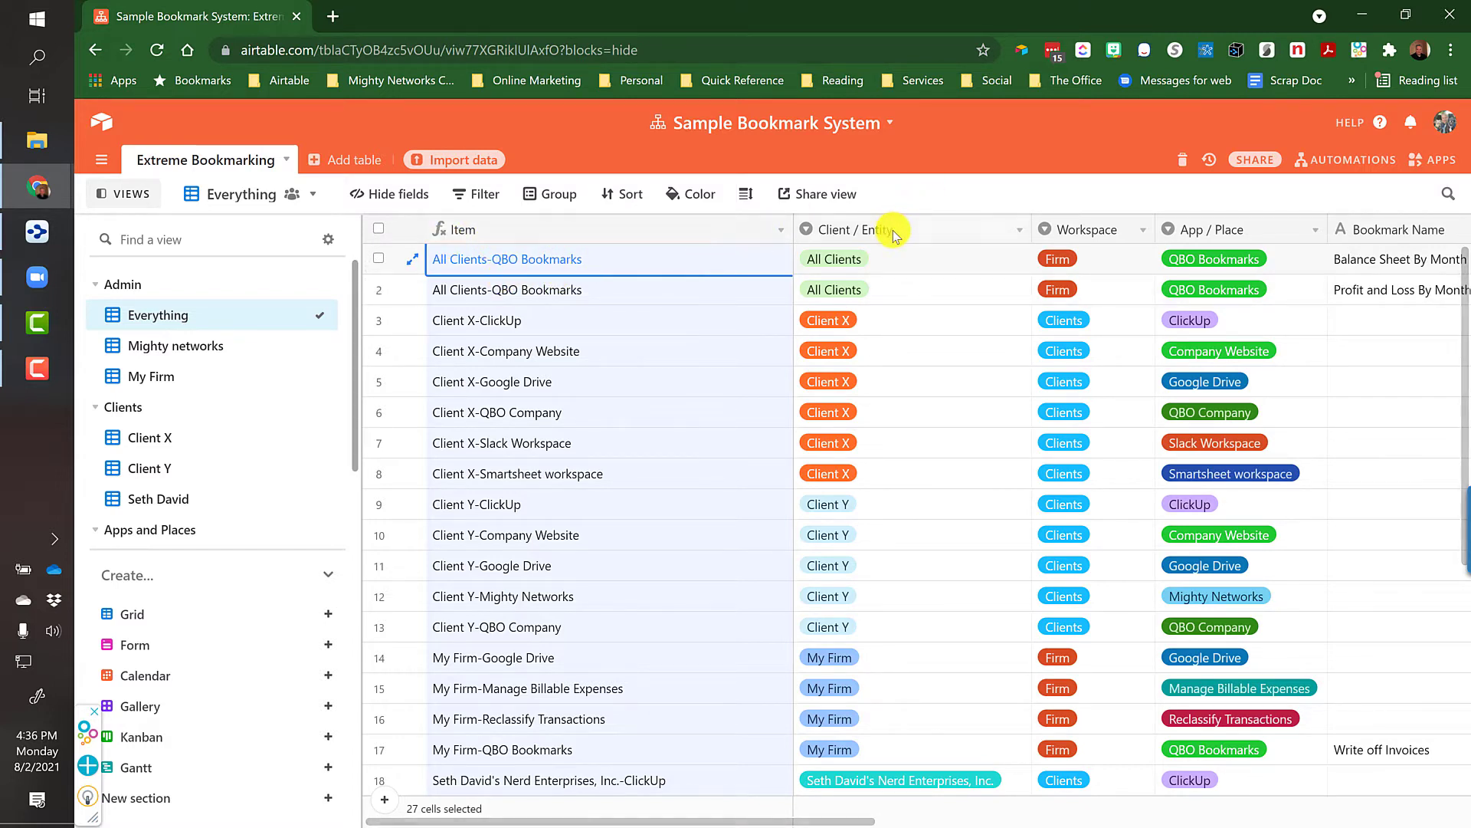
Step: Alphabetize the single-select options of the Client / Entity field and save the field
{"action": "left_click", "coordinate": [916, 230]}
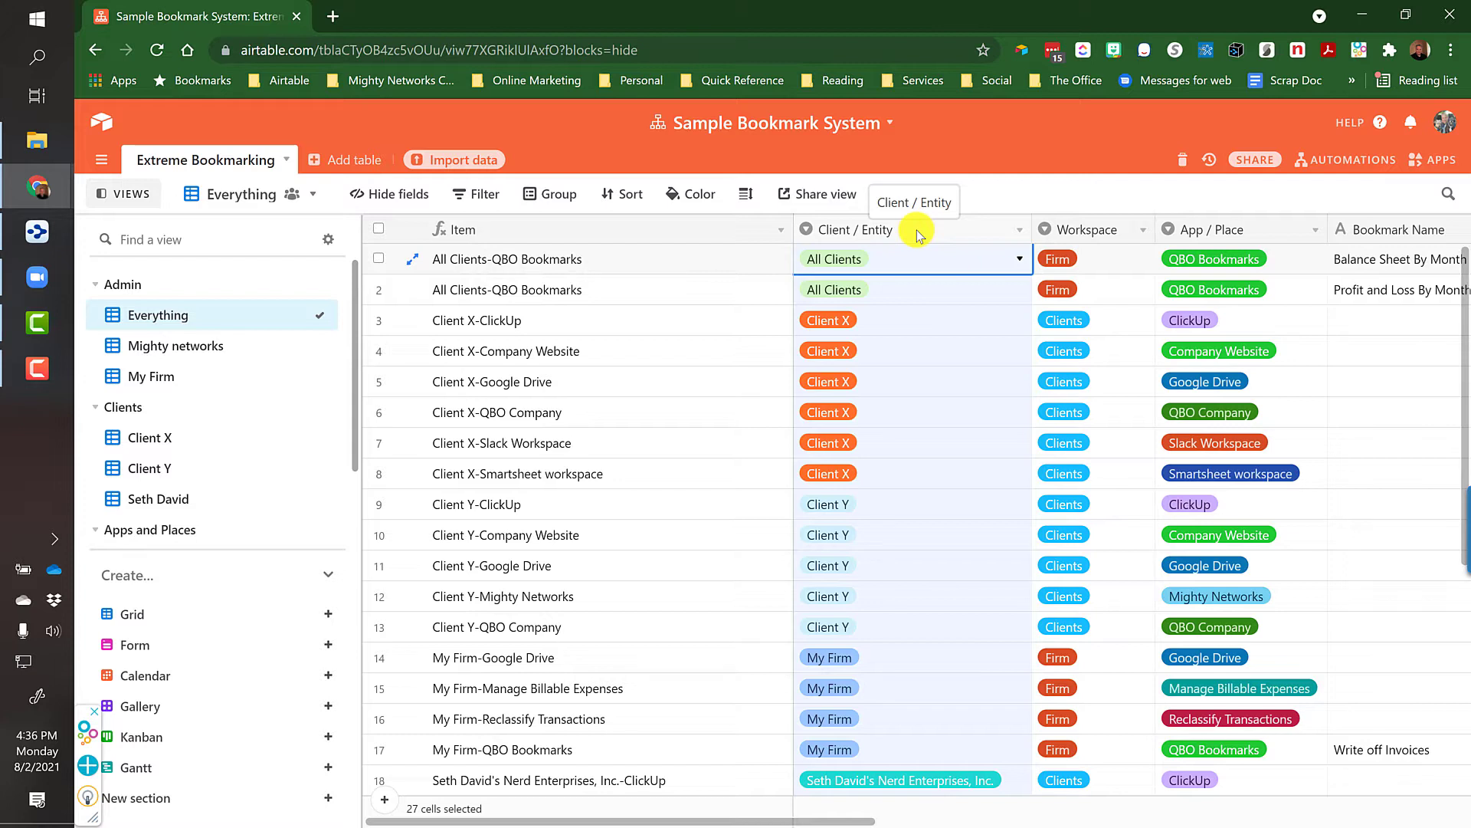
{"action": "double_click", "coordinate": [917, 230]}
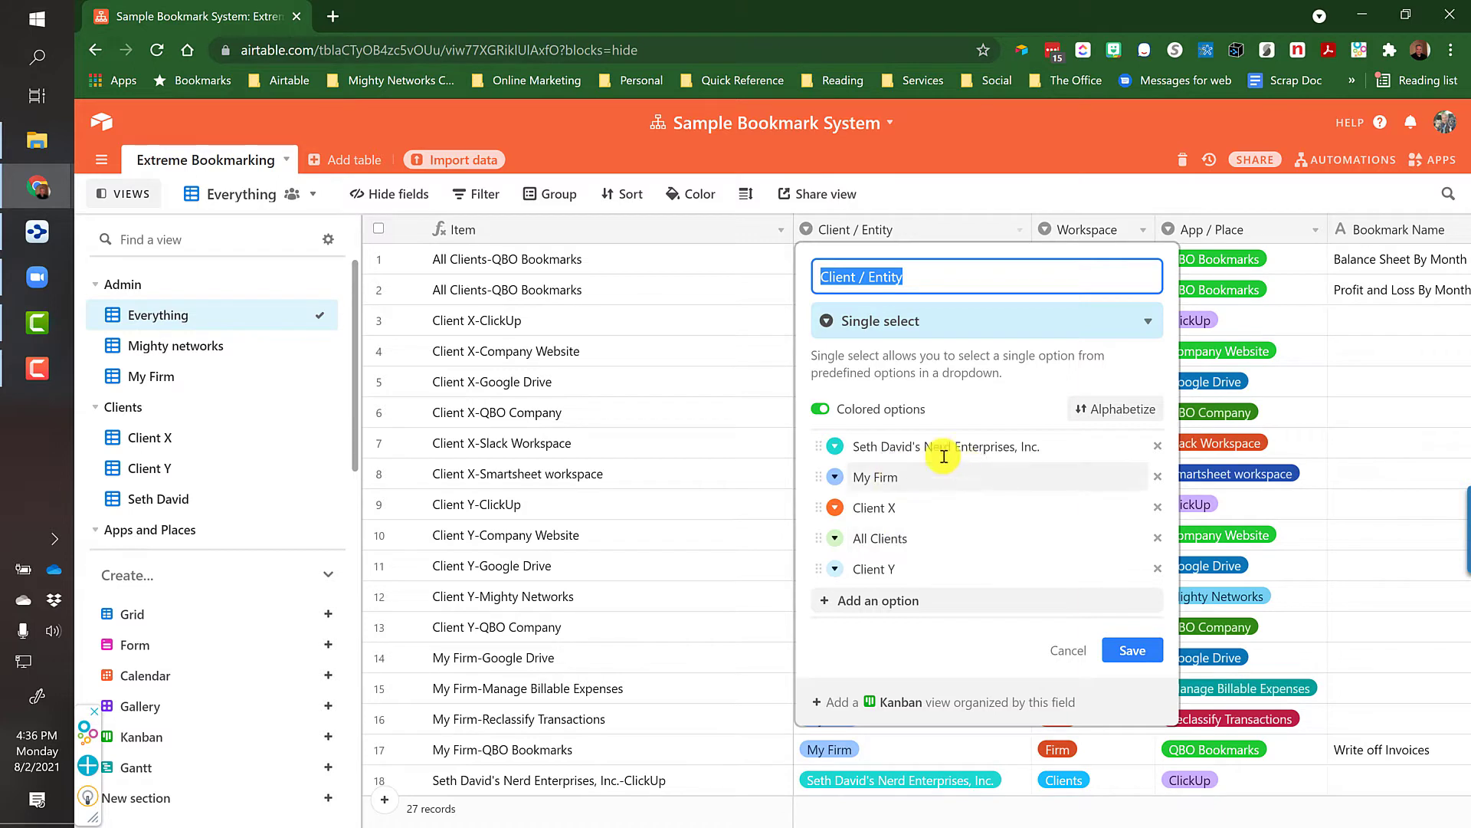
{"action": "left_click", "coordinate": [918, 447]}
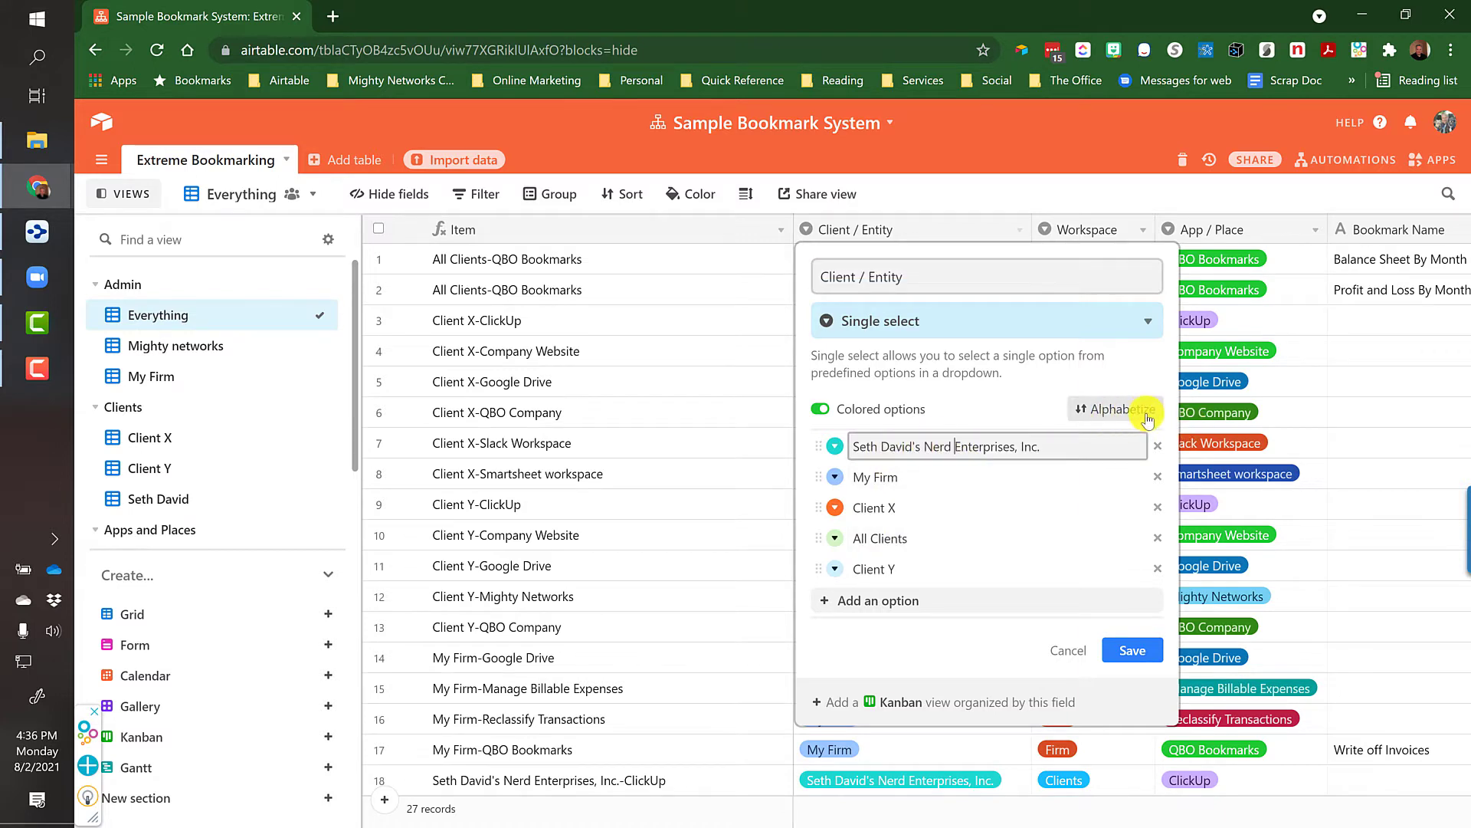
{"action": "left_click", "coordinate": [1109, 412]}
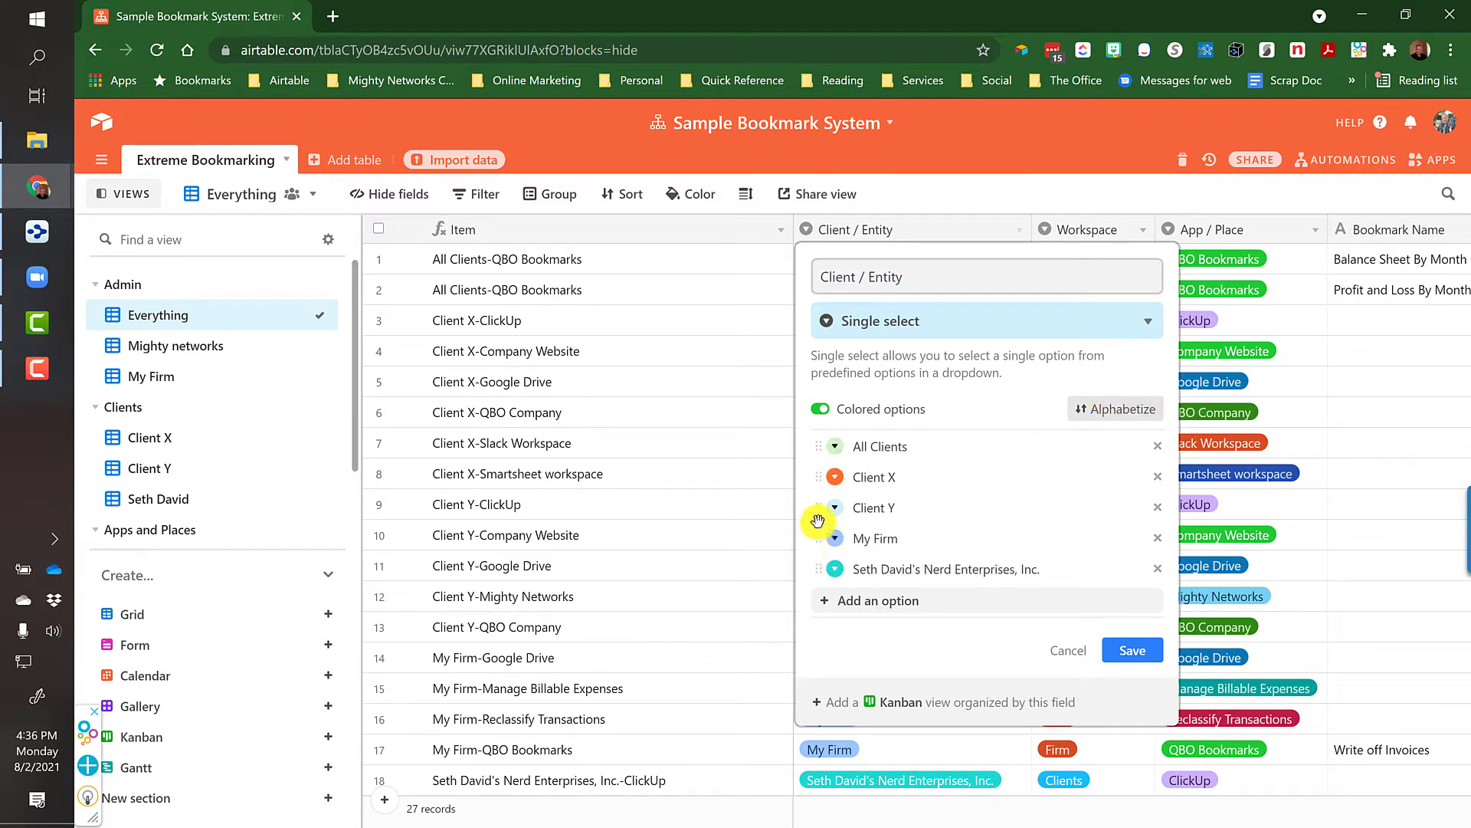
{"action": "left_click", "coordinate": [1126, 653]}
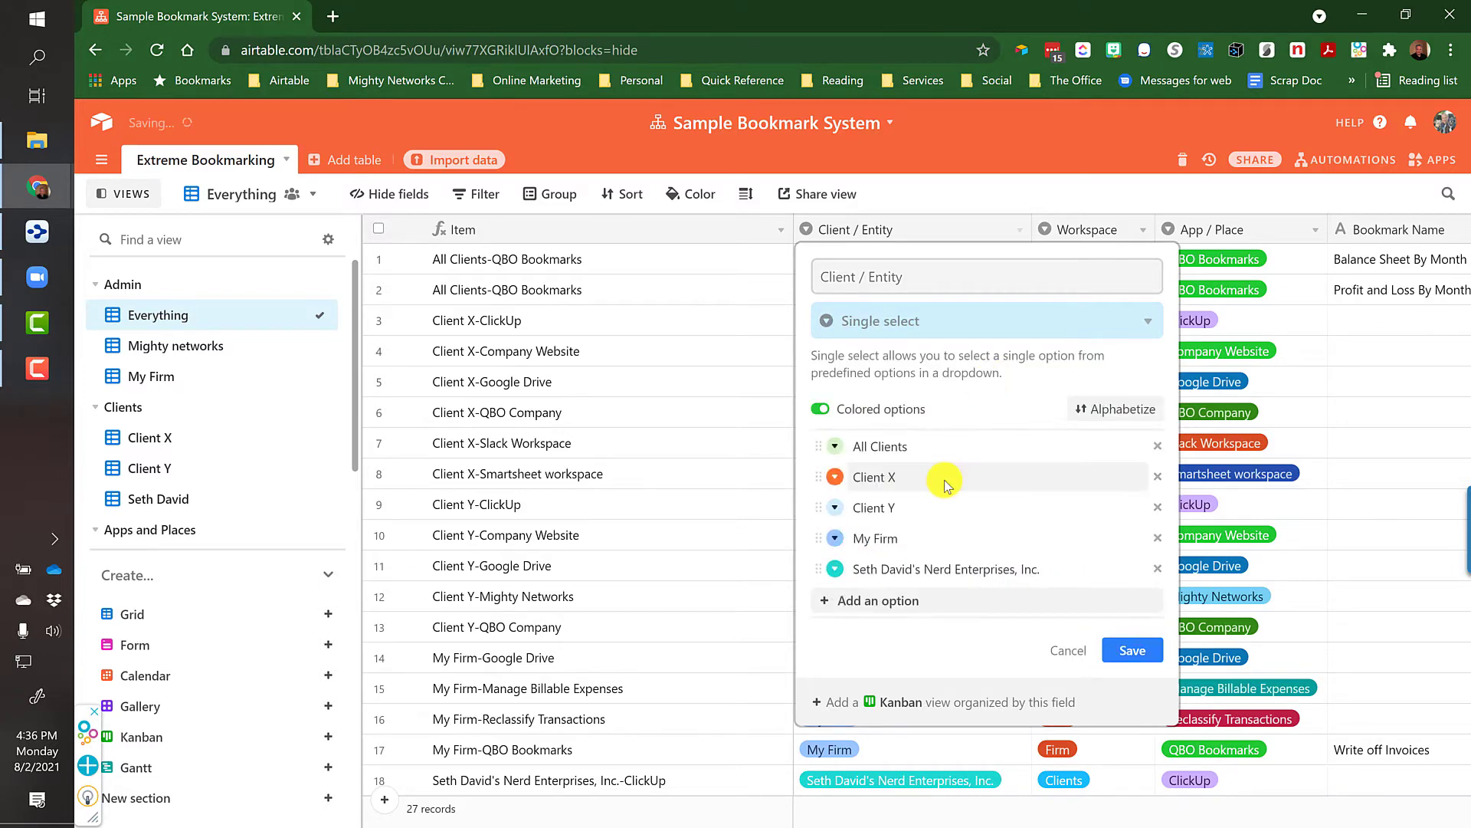
Step: Reopen the Client / Entity field's settings to examine the order of its options, and close them without changes
{"action": "double_click", "coordinate": [856, 230]}
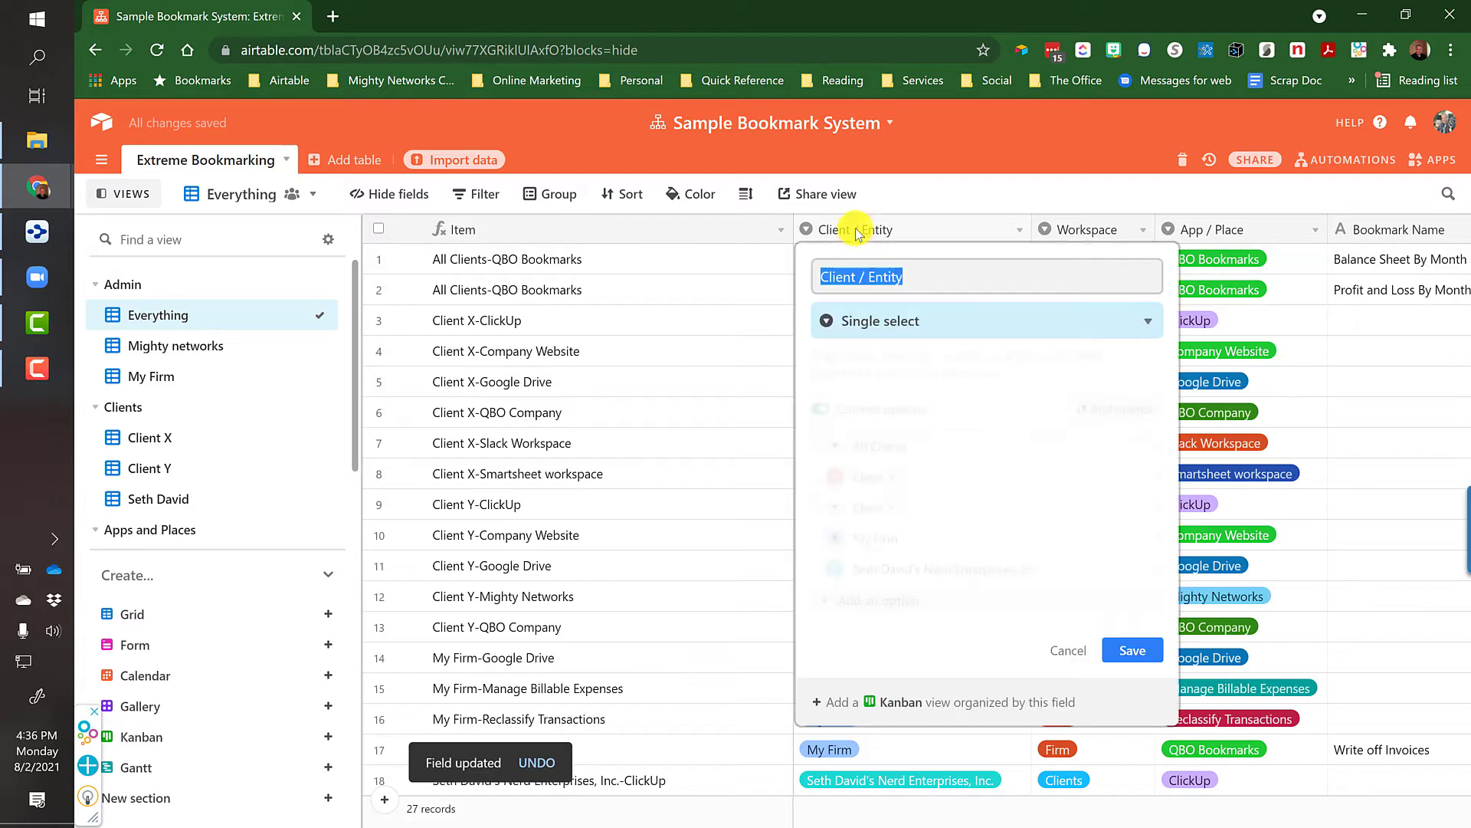
{"action": "left_click", "coordinate": [751, 264]}
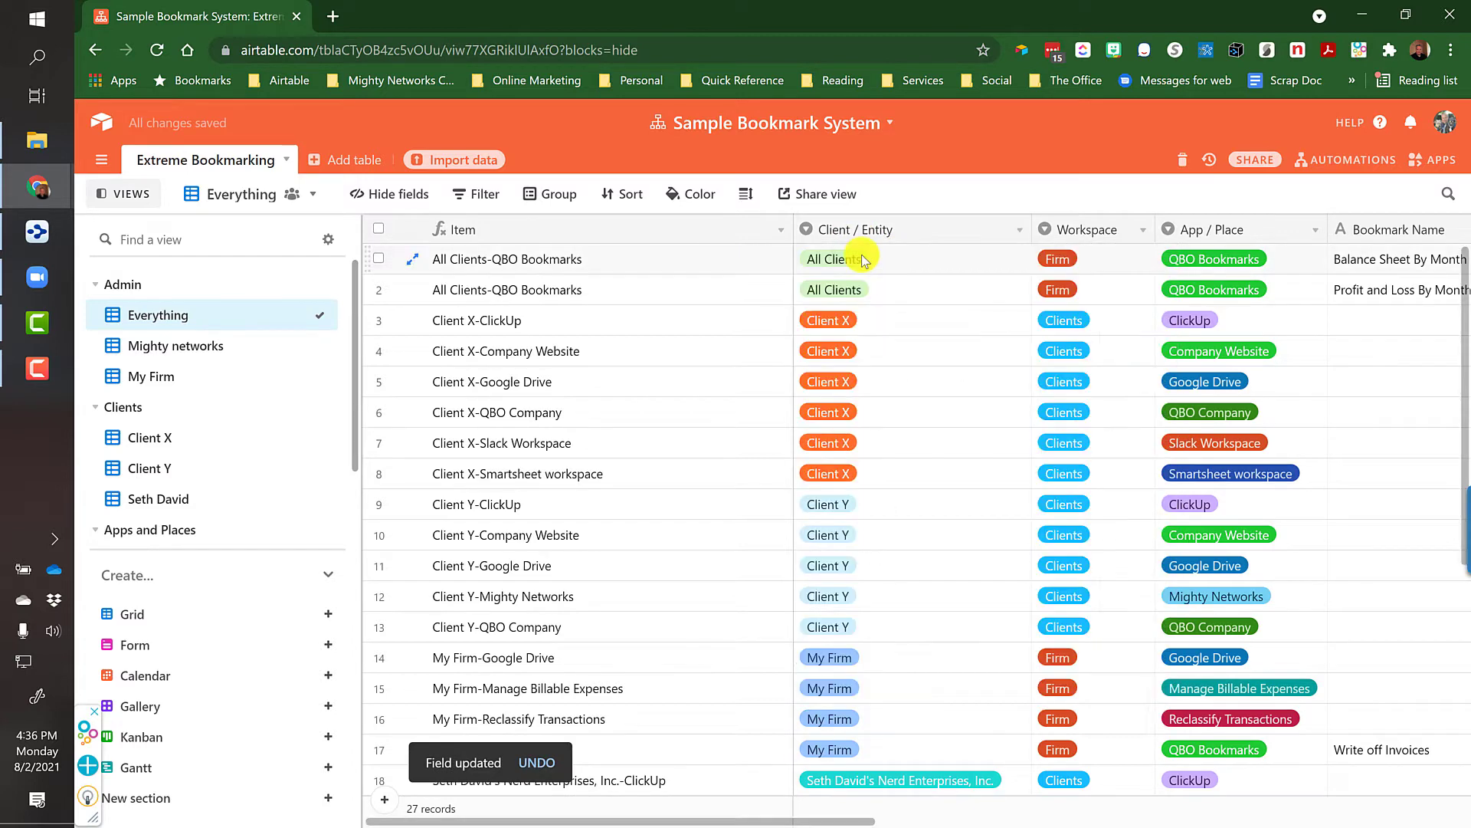
{"action": "left_click", "coordinate": [921, 260]}
{"action": "double_click", "coordinate": [903, 233]}
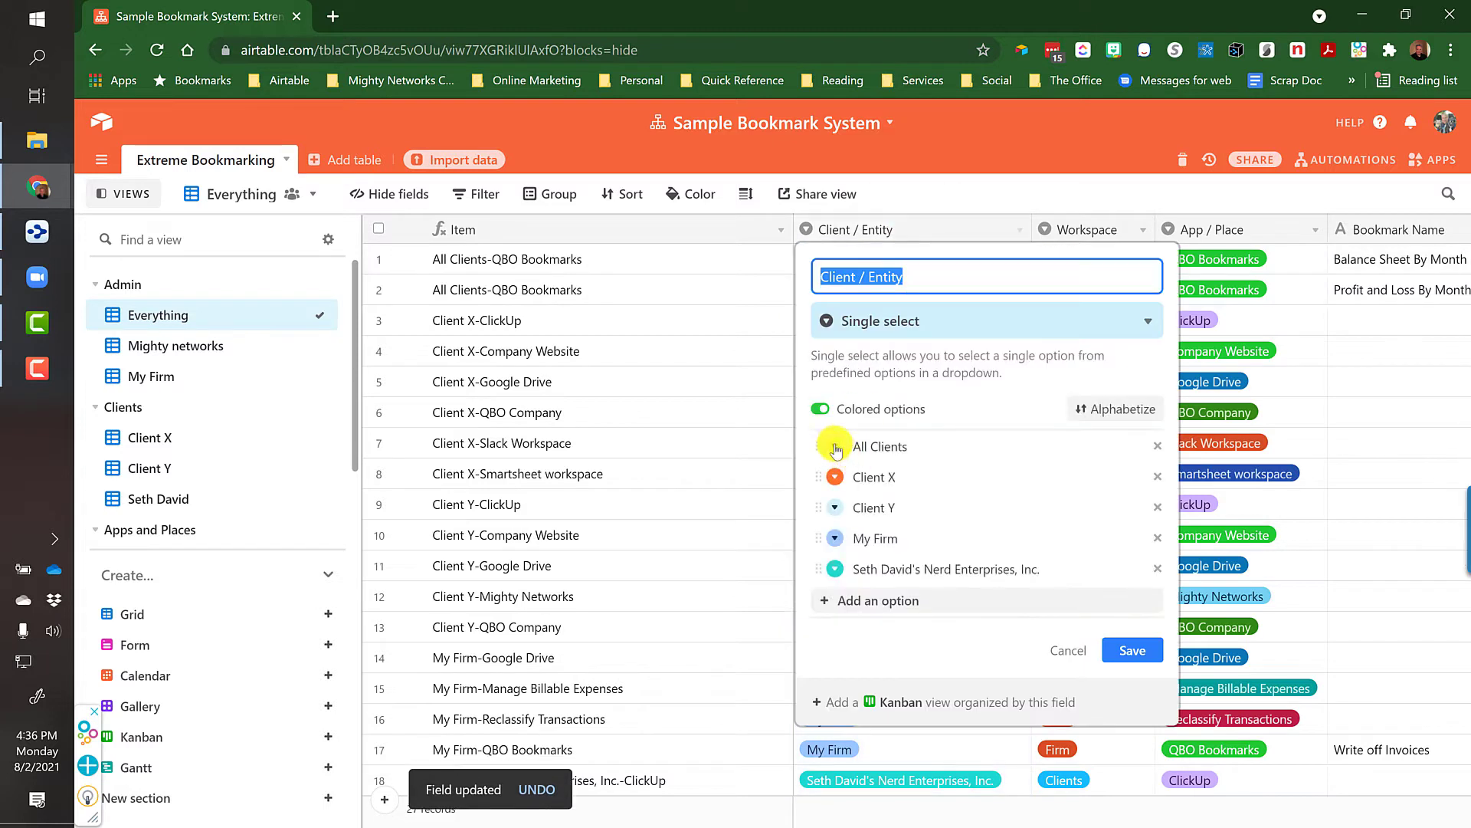
{"action": "mouse_move", "coordinate": [818, 446]}
{"action": "left_mouse_down"}
{"action": "mouse_move", "coordinate": [814, 509]}
{"action": "mouse_move", "coordinate": [820, 446]}
{"action": "left_mouse_up"}
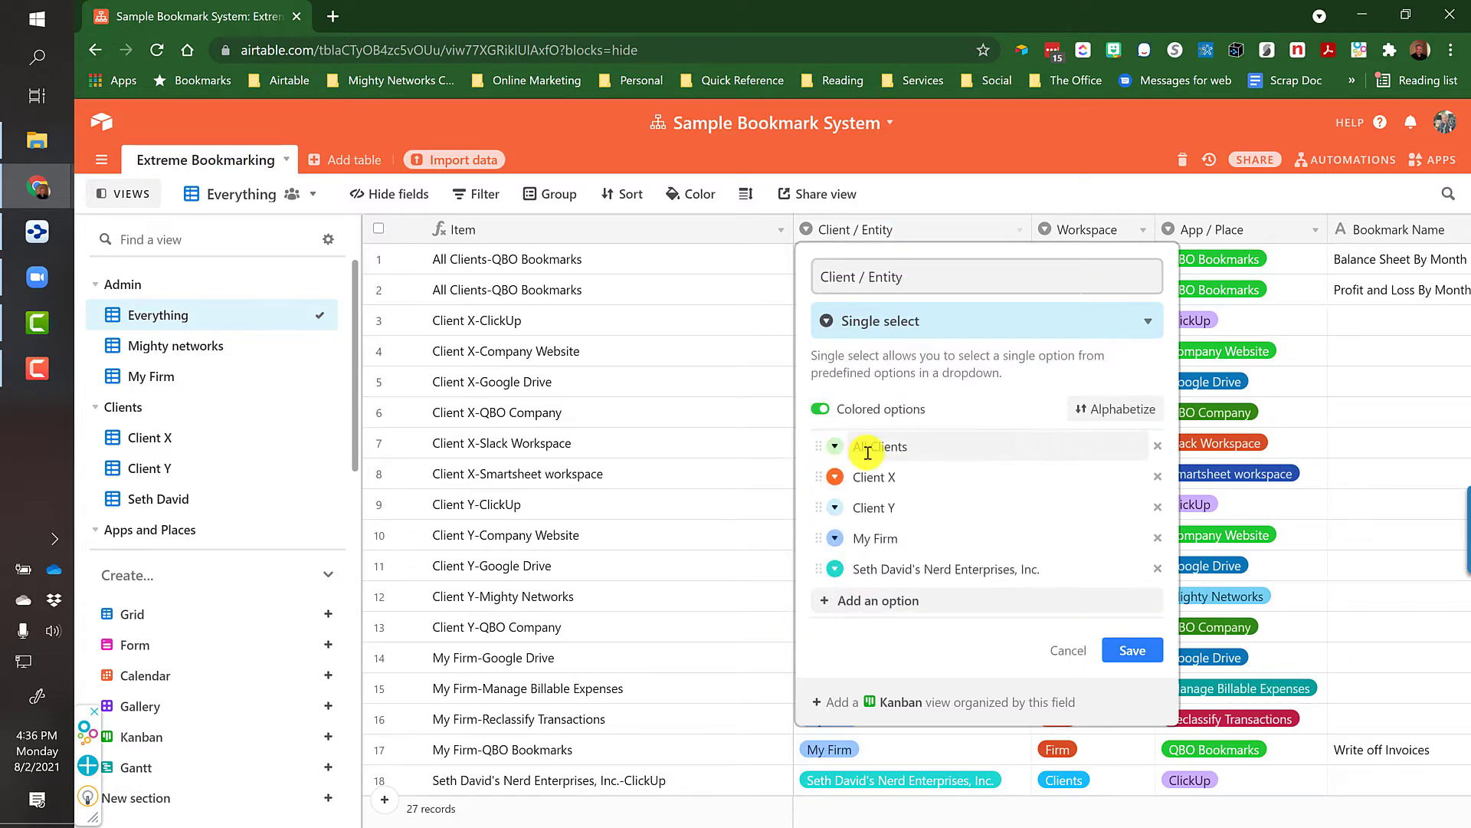
{"action": "left_click", "coordinate": [797, 255]}
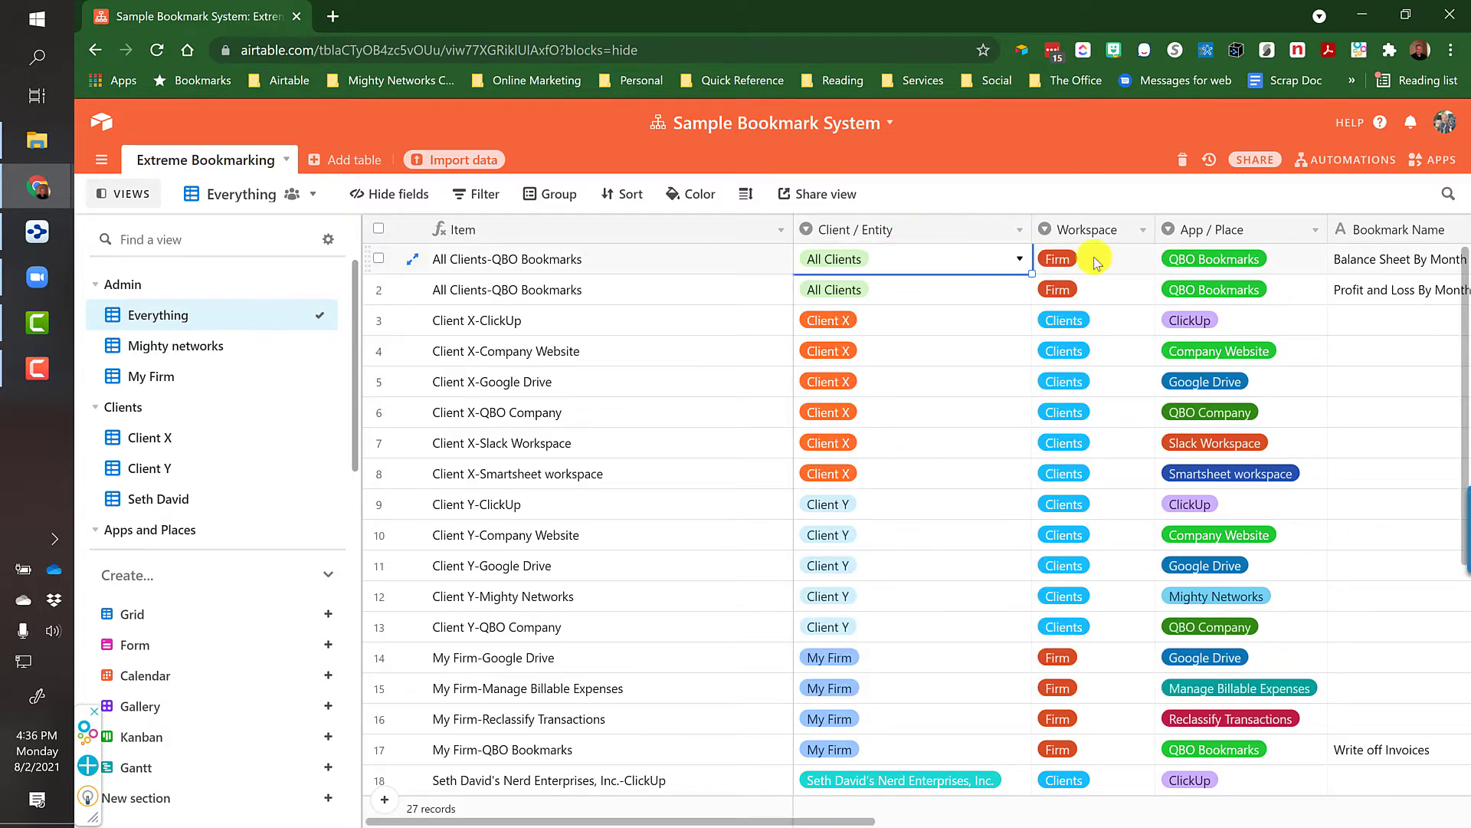
Step: Examine the Workspace field's options and the available field types, and cancel without changing anything
{"action": "double_click", "coordinate": [1087, 233]}
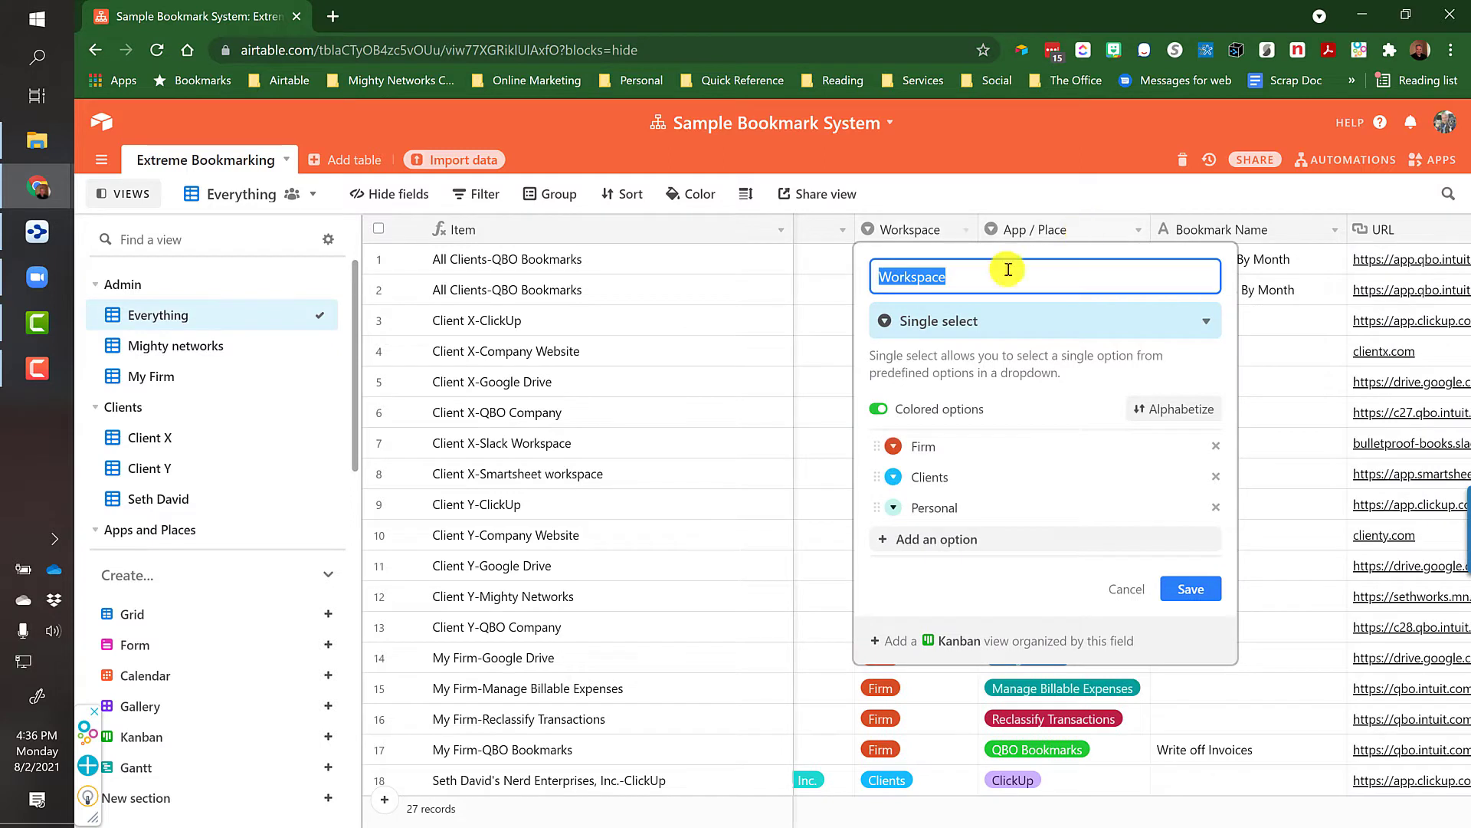
{"action": "left_click", "coordinate": [963, 326]}
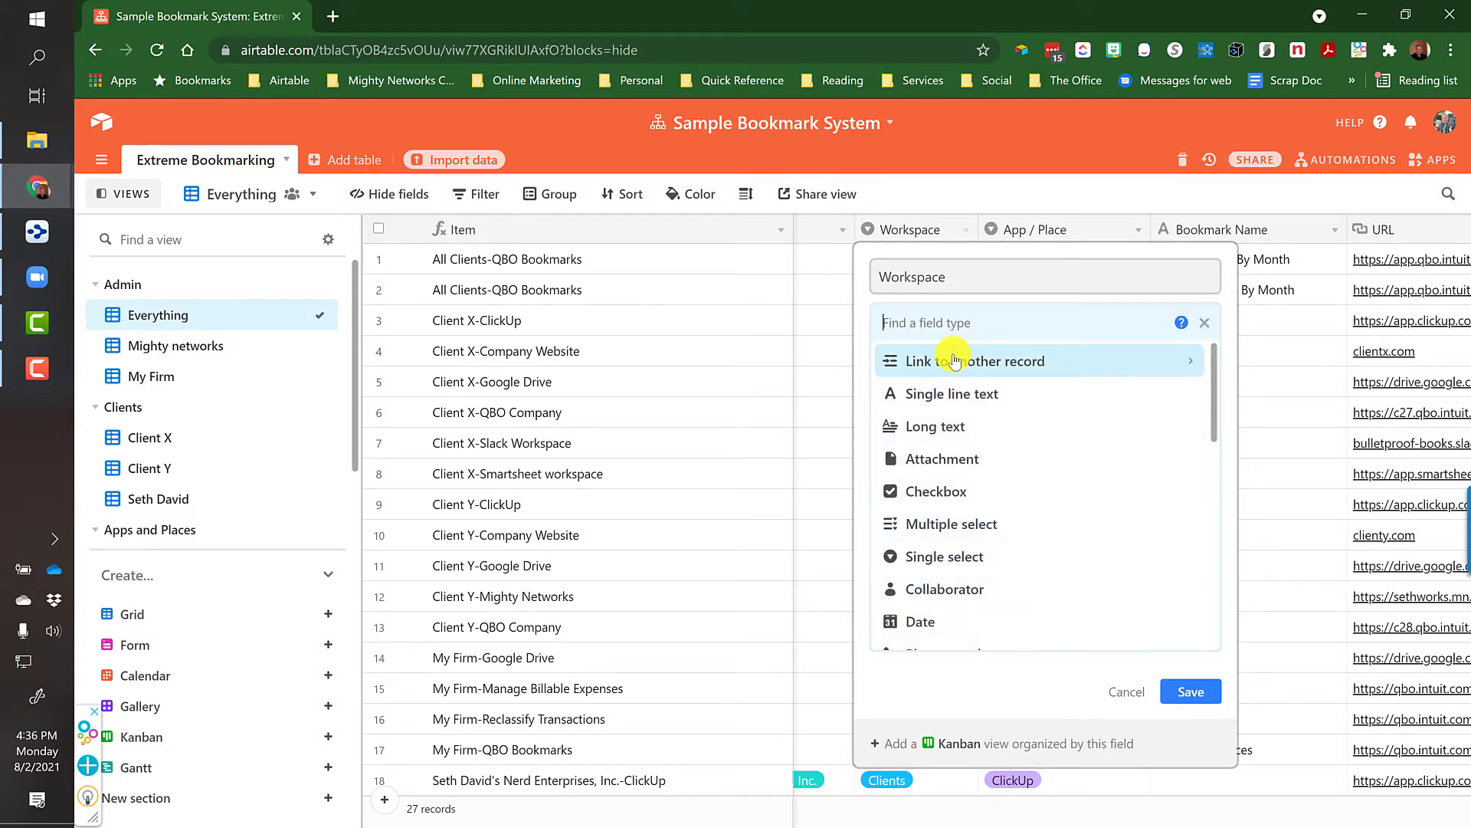
{"action": "left_click", "coordinate": [947, 278]}
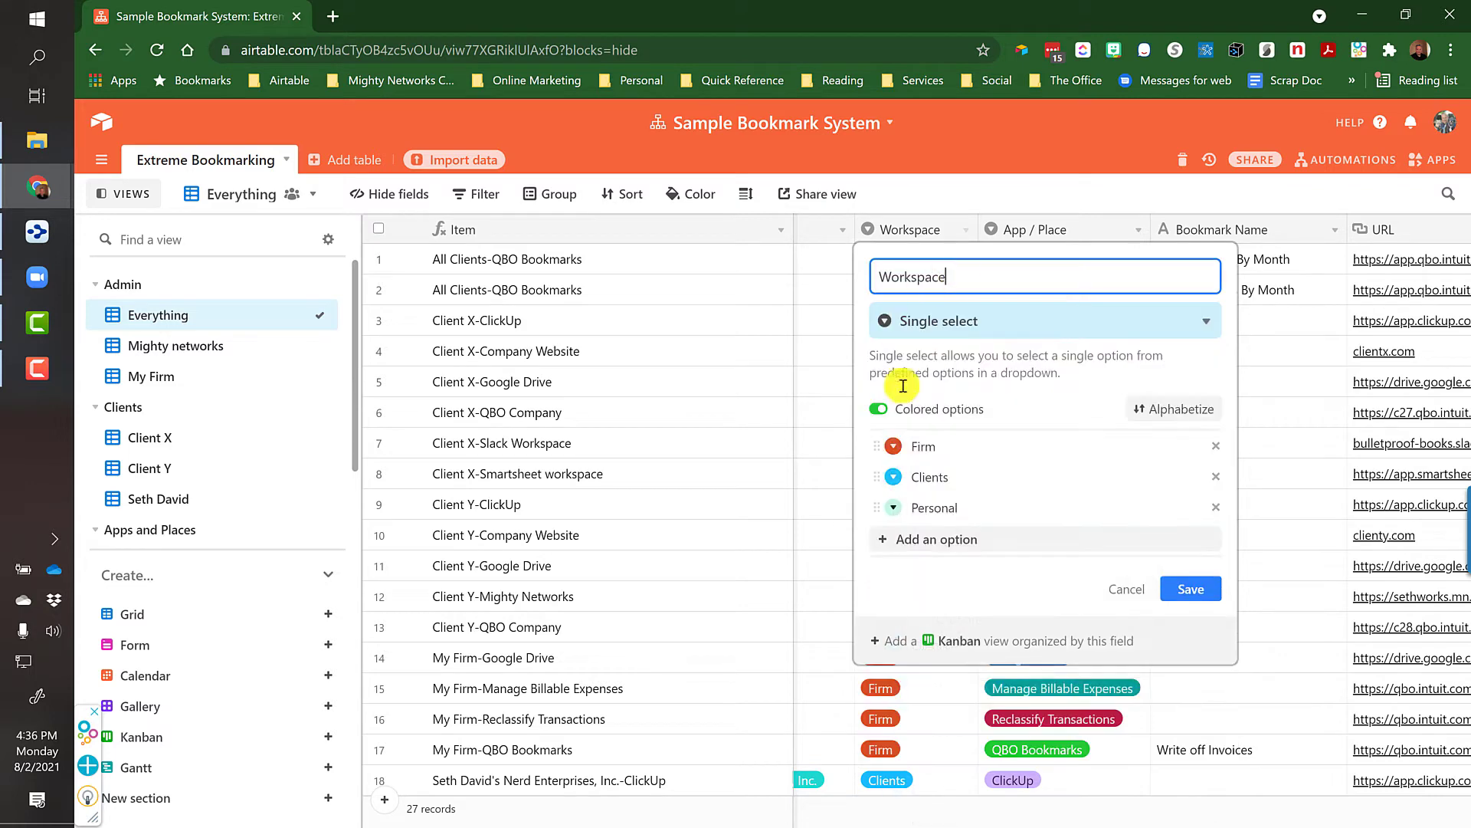
{"action": "left_click", "coordinate": [1119, 592]}
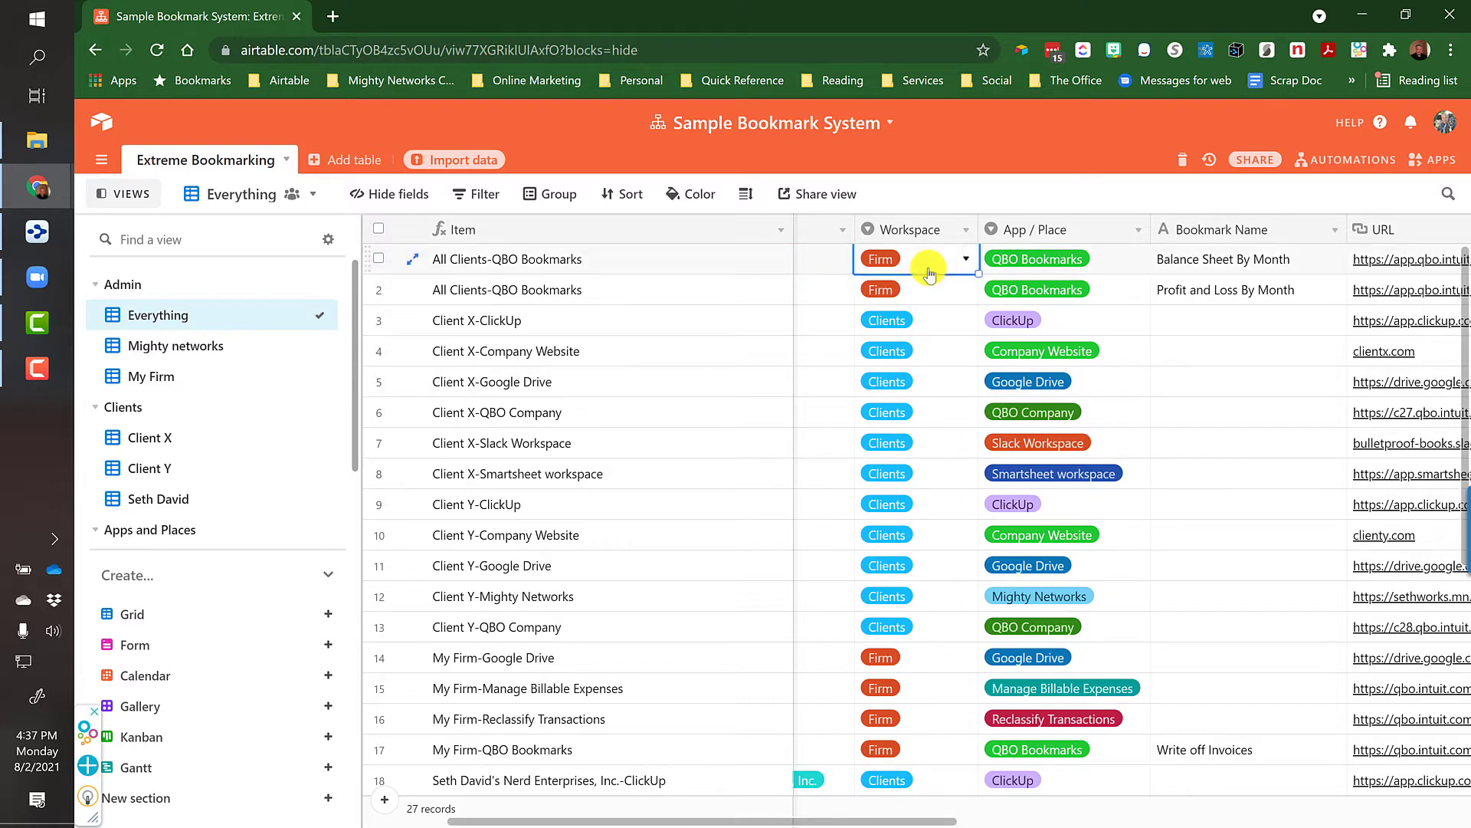
Step: Examine the App / Place column and the Bookmark Name field's settings, leaving both unchanged
{"action": "left_click", "coordinate": [1073, 229]}
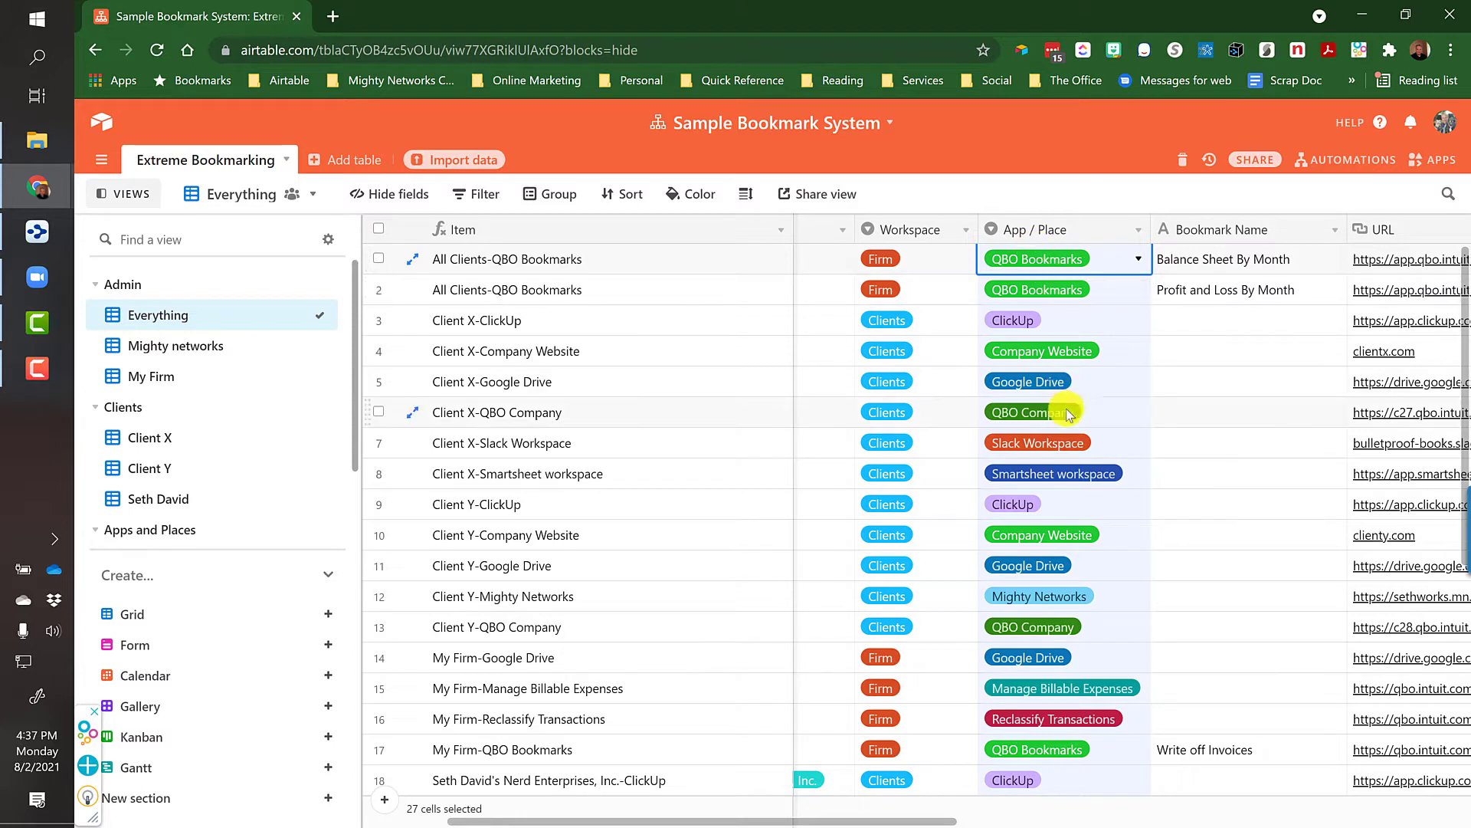
{"action": "left_click", "coordinate": [1100, 422]}
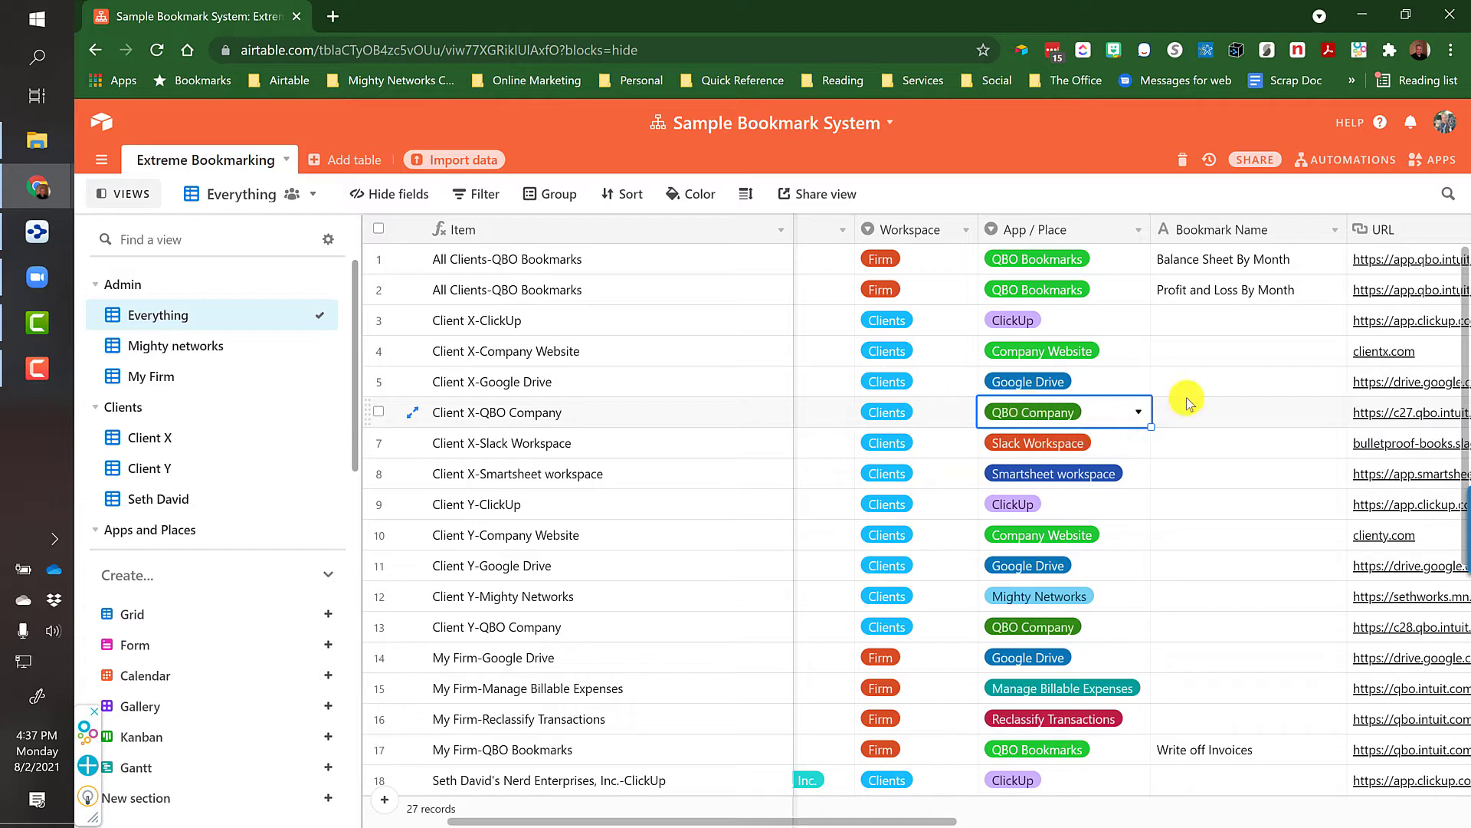
{"action": "left_click", "coordinate": [1261, 257]}
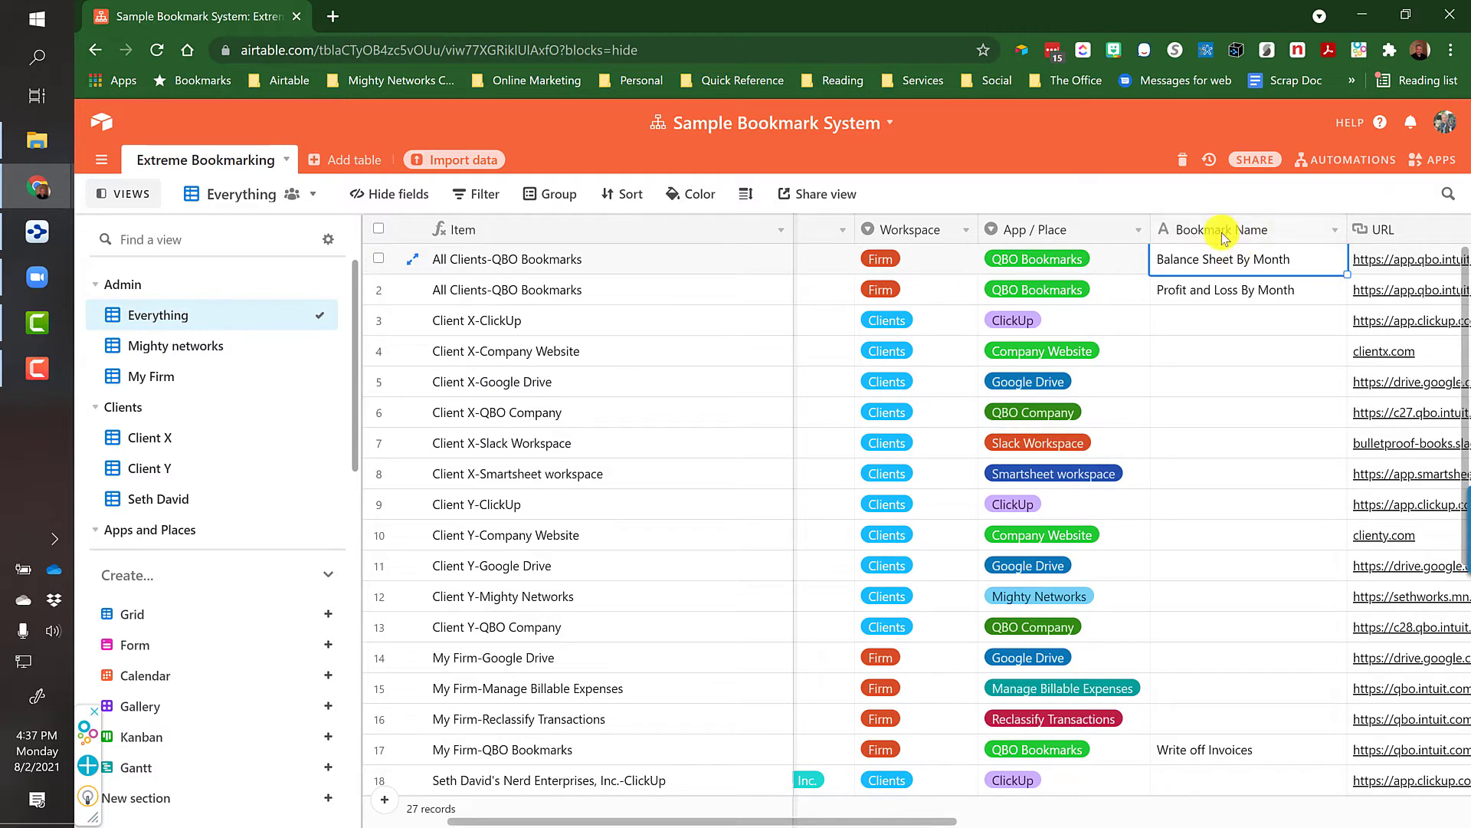
{"action": "double_click", "coordinate": [1207, 224]}
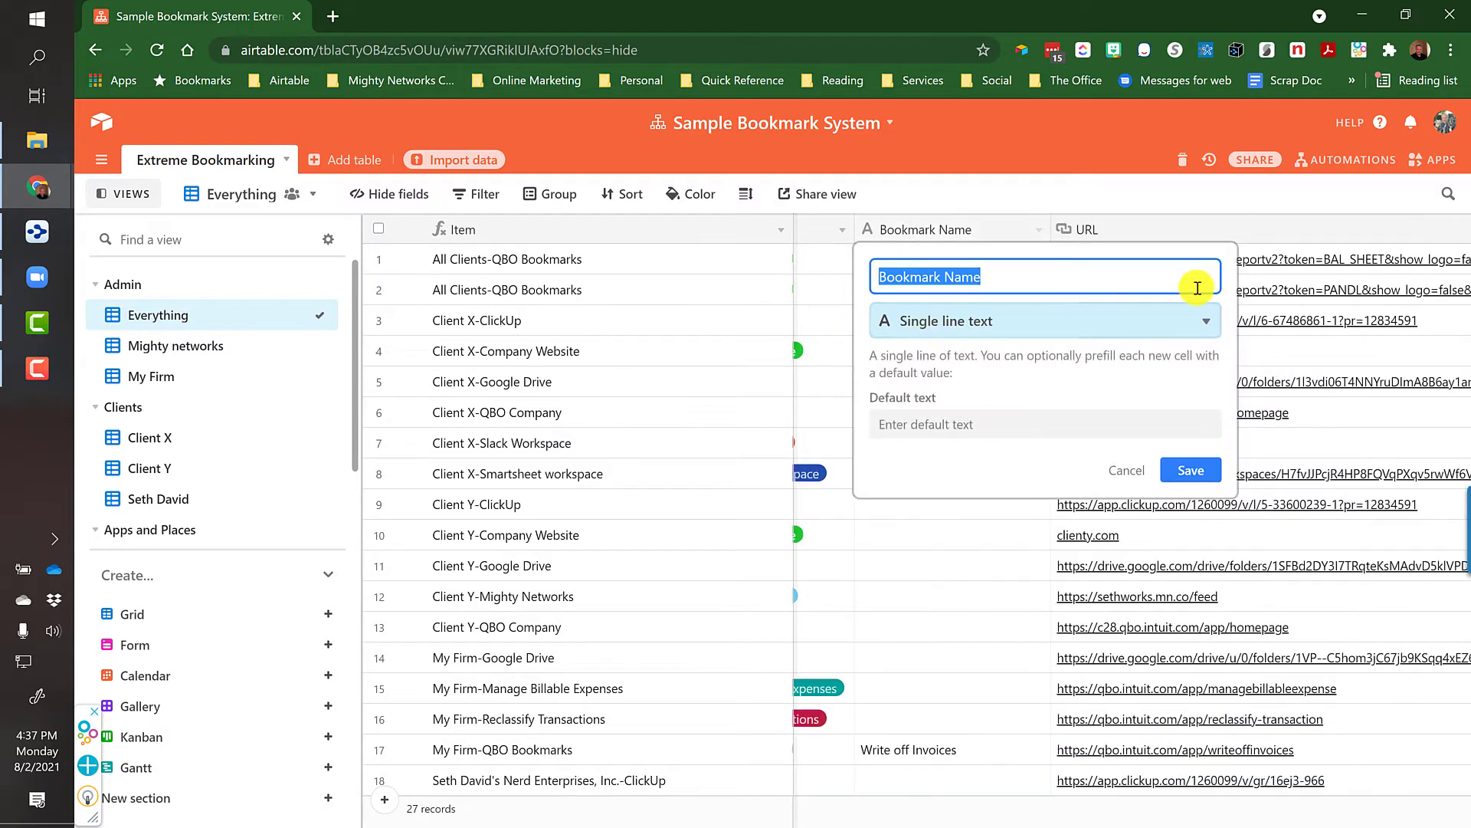
{"action": "left_click", "coordinate": [1127, 470]}
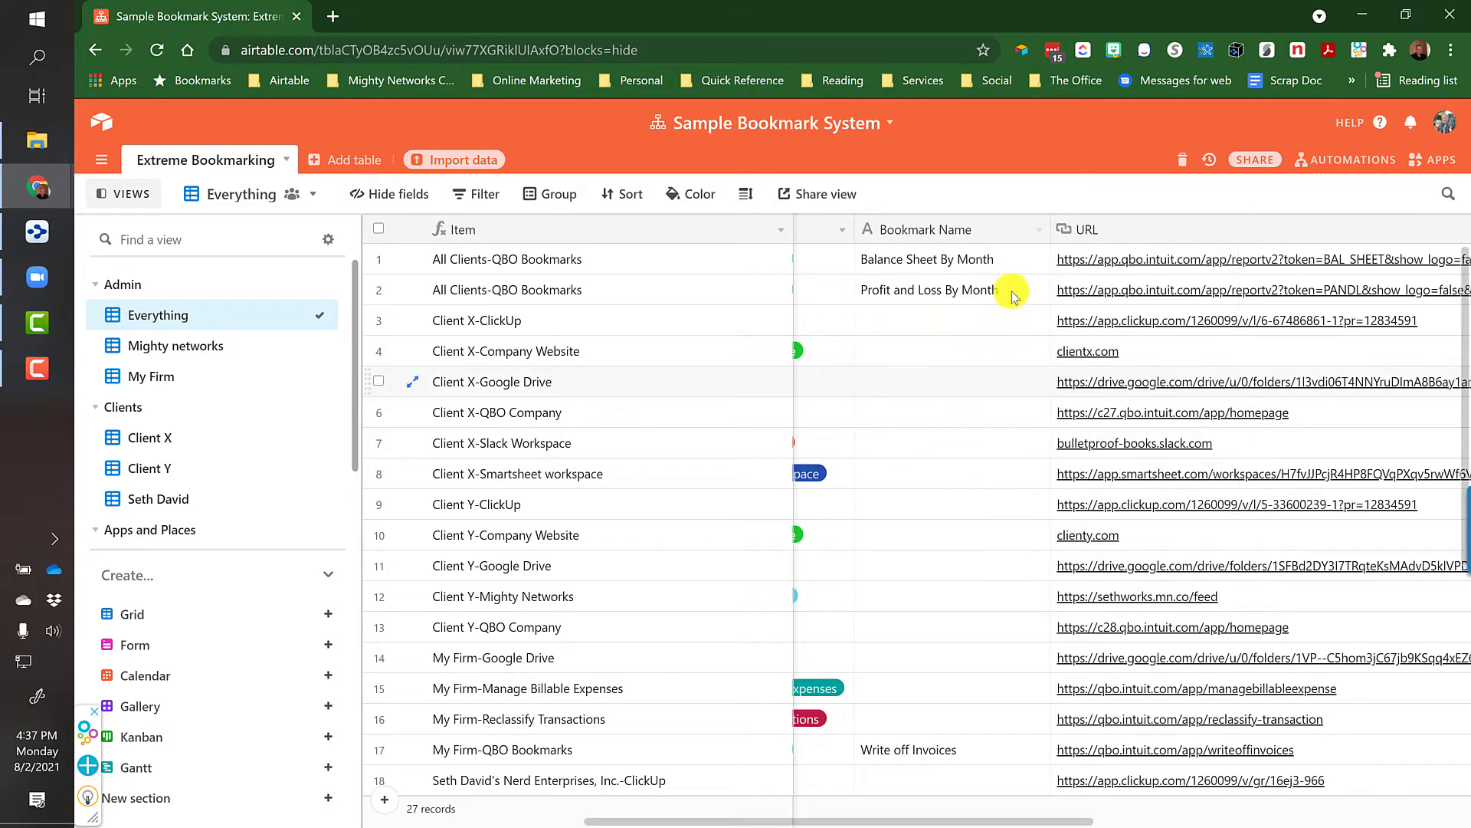
Step: Compare the Bookmark Name entries of the two All Clients QBO Bookmarks records
{"action": "left_click", "coordinate": [973, 259]}
{"action": "left_click", "coordinate": [949, 292]}
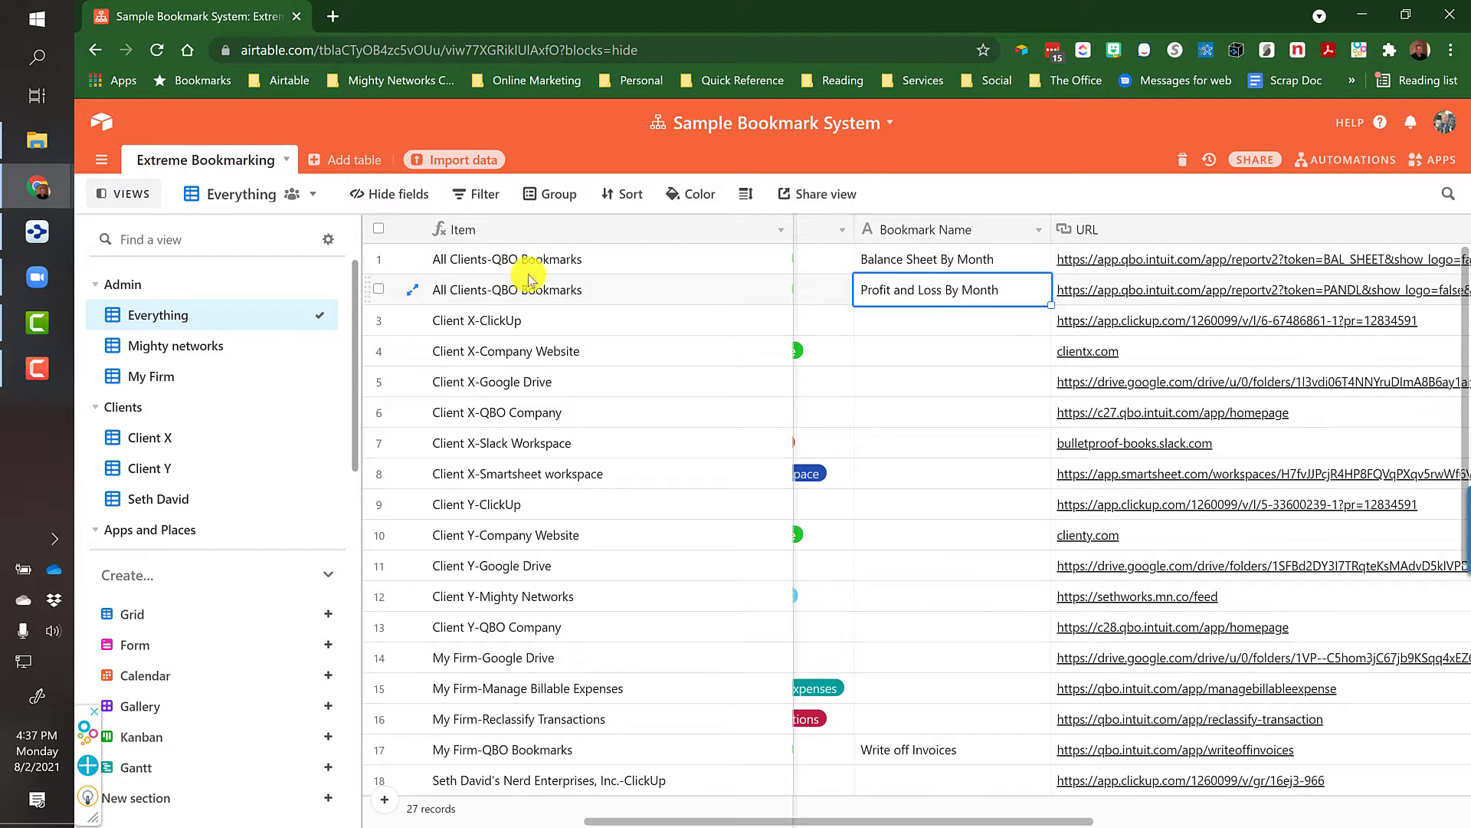
{"action": "left_click", "coordinate": [941, 327]}
{"action": "left_click", "coordinate": [970, 261]}
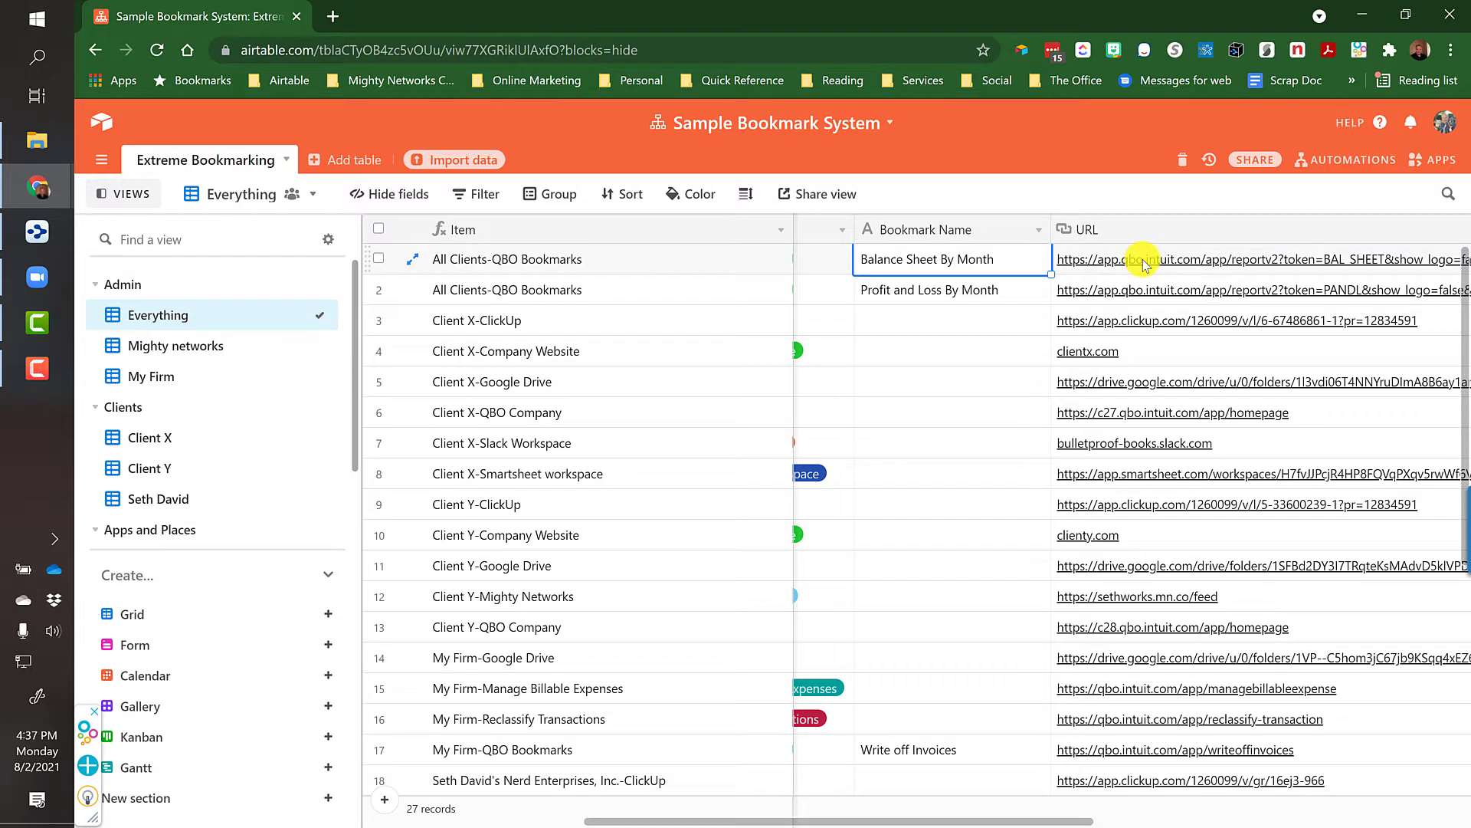
{"action": "left_click", "coordinate": [990, 294]}
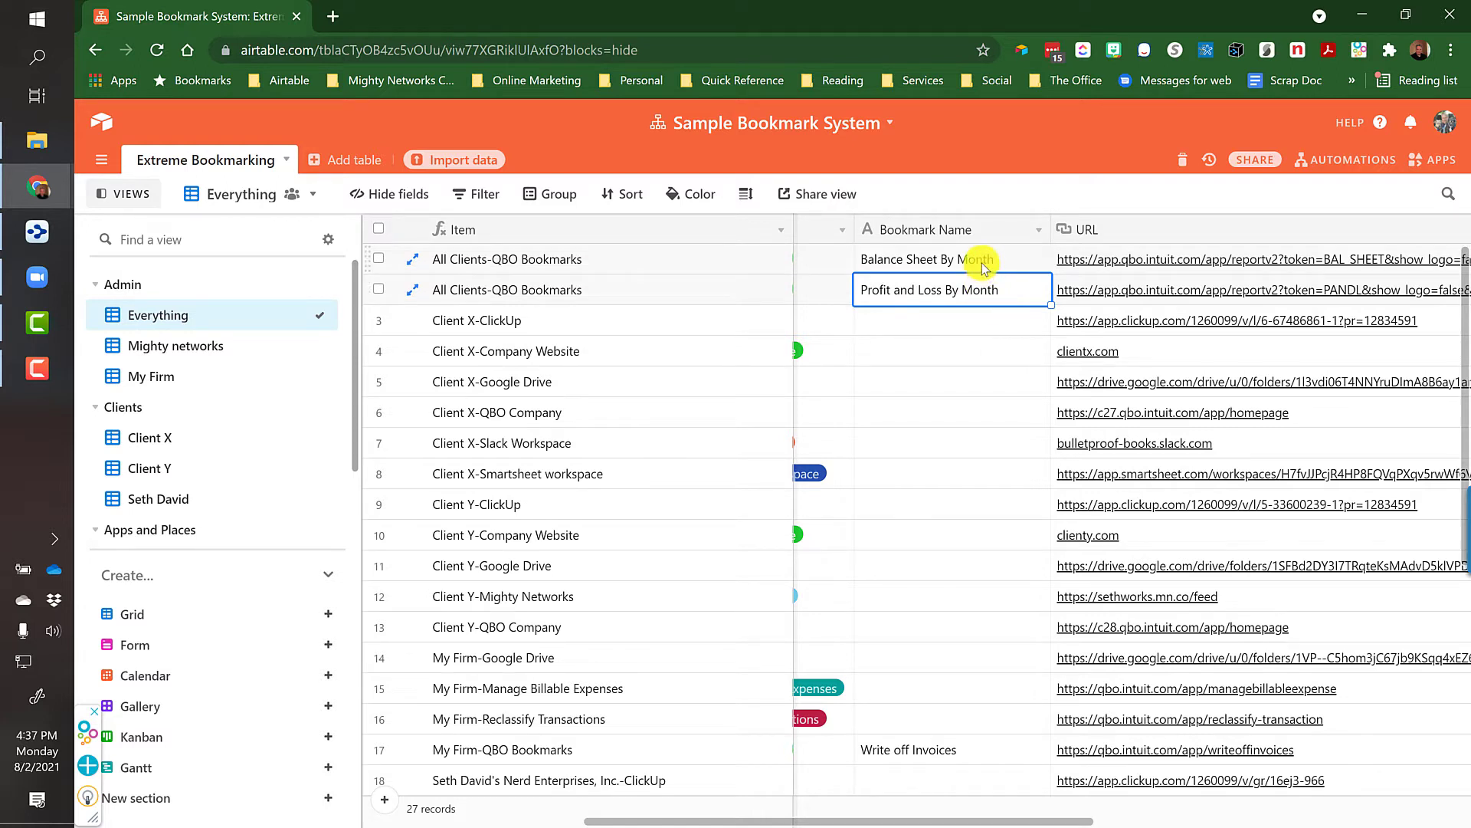
{"action": "left_click", "coordinate": [983, 264]}
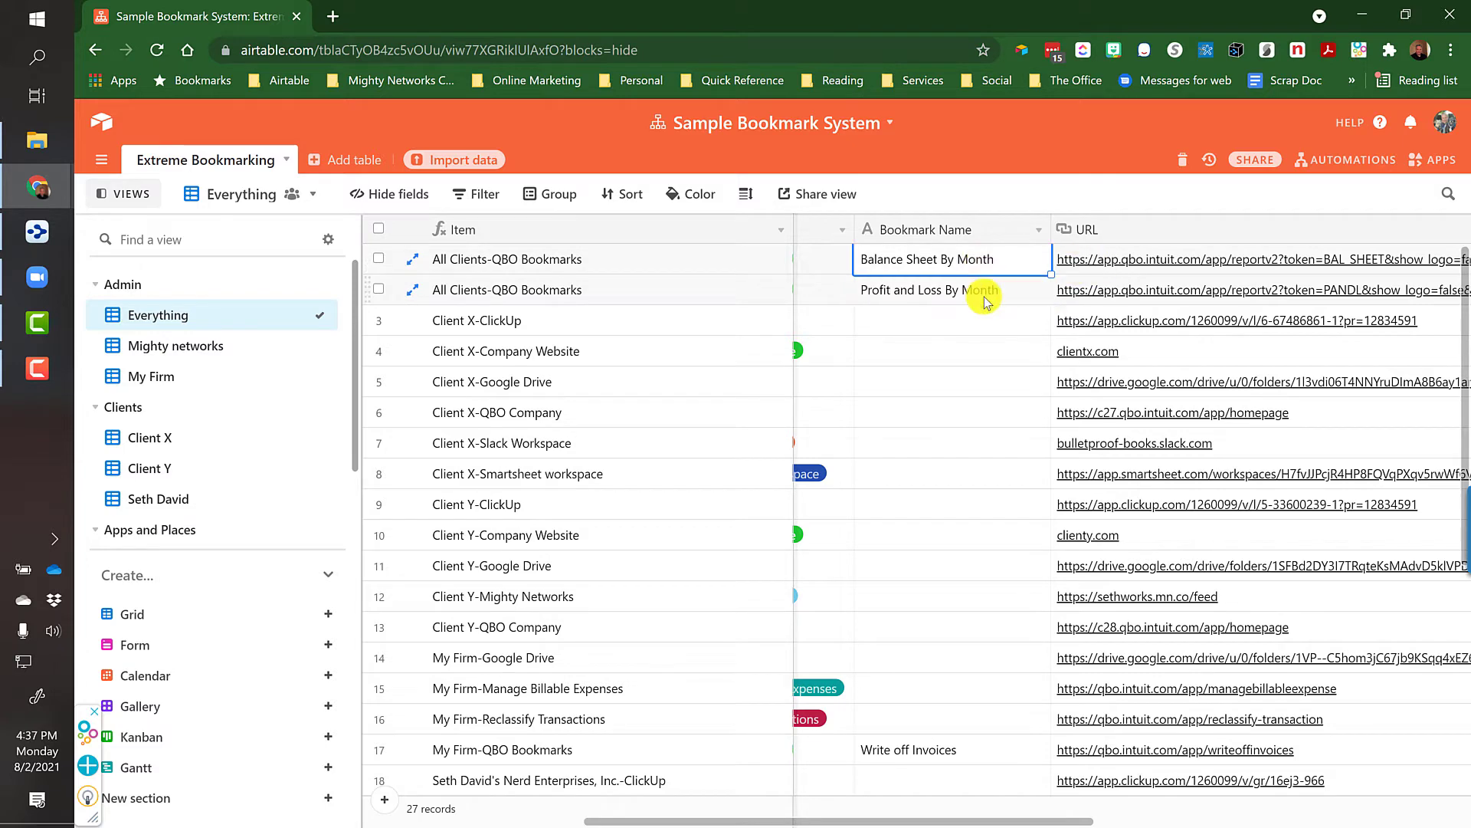
Step: Examine the Notes field's type and rich text formatting setting, and cancel without changes
{"action": "key", "text": "Right"}
{"action": "key", "text": "Right"}
{"action": "key", "text": "Right"}
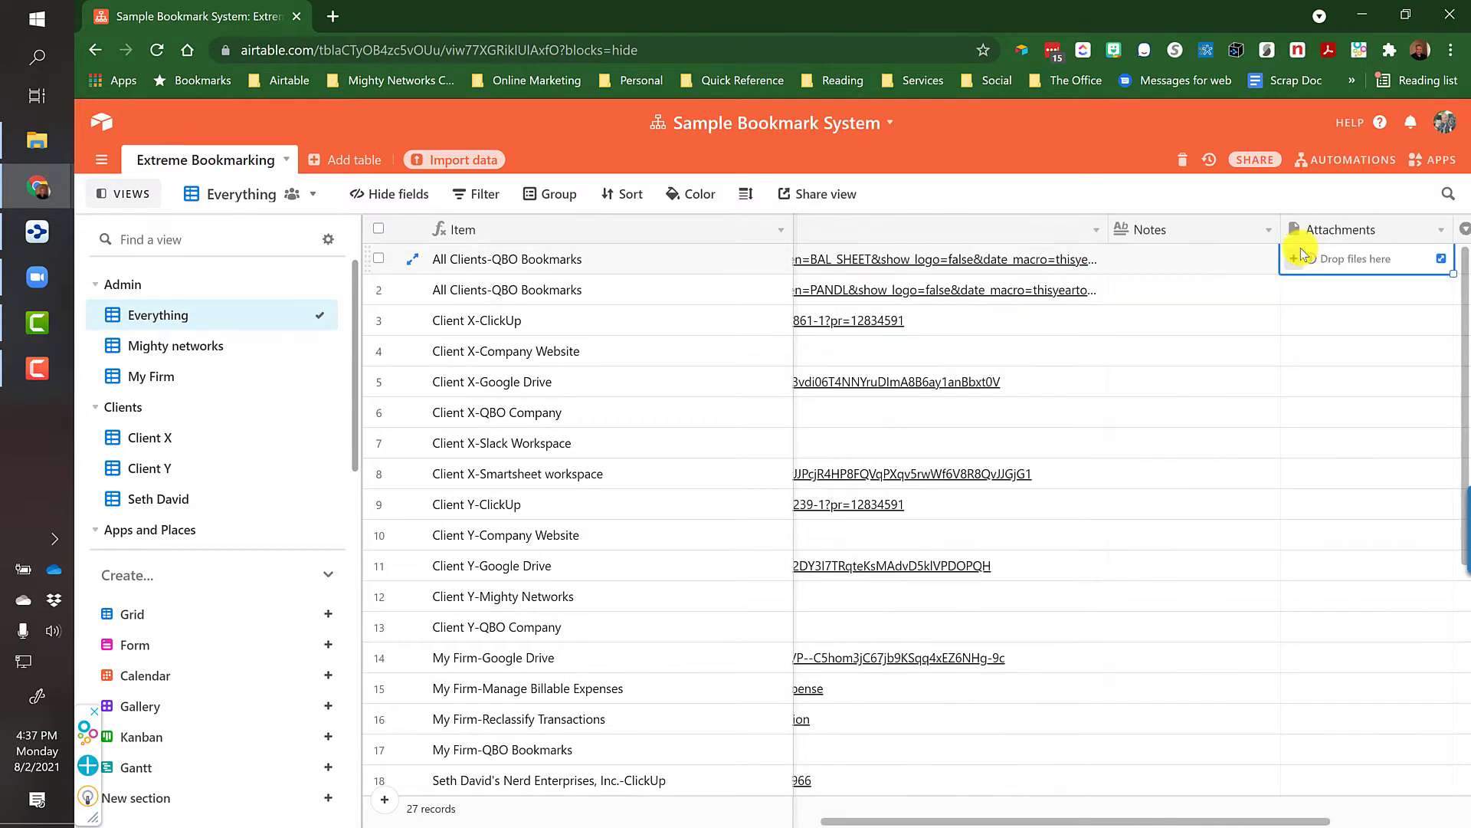
{"action": "left_click", "coordinate": [1147, 258]}
{"action": "double_click", "coordinate": [1192, 227]}
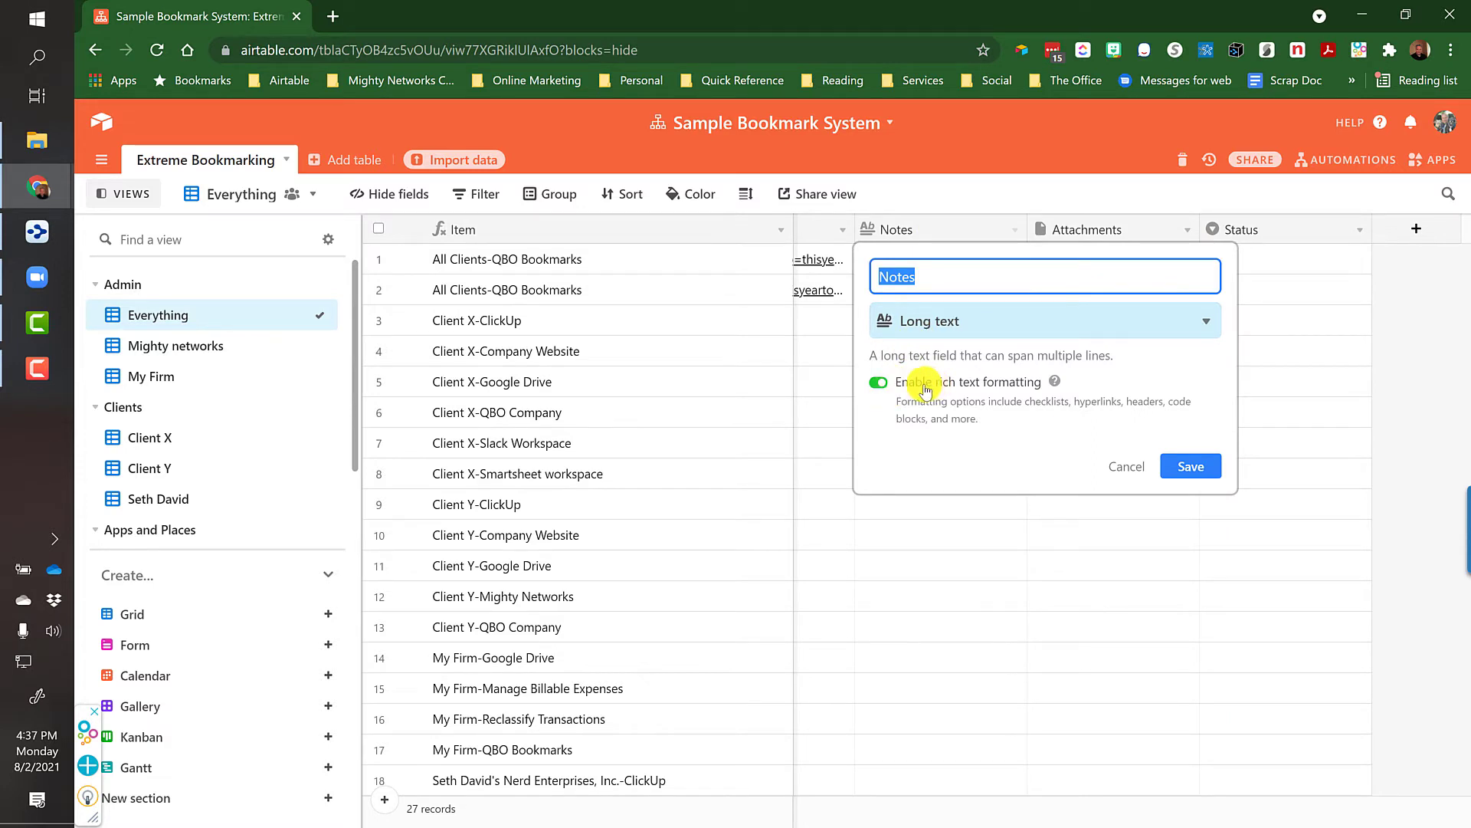
{"action": "left_click", "coordinate": [1127, 467]}
{"action": "left_click", "coordinate": [912, 257]}
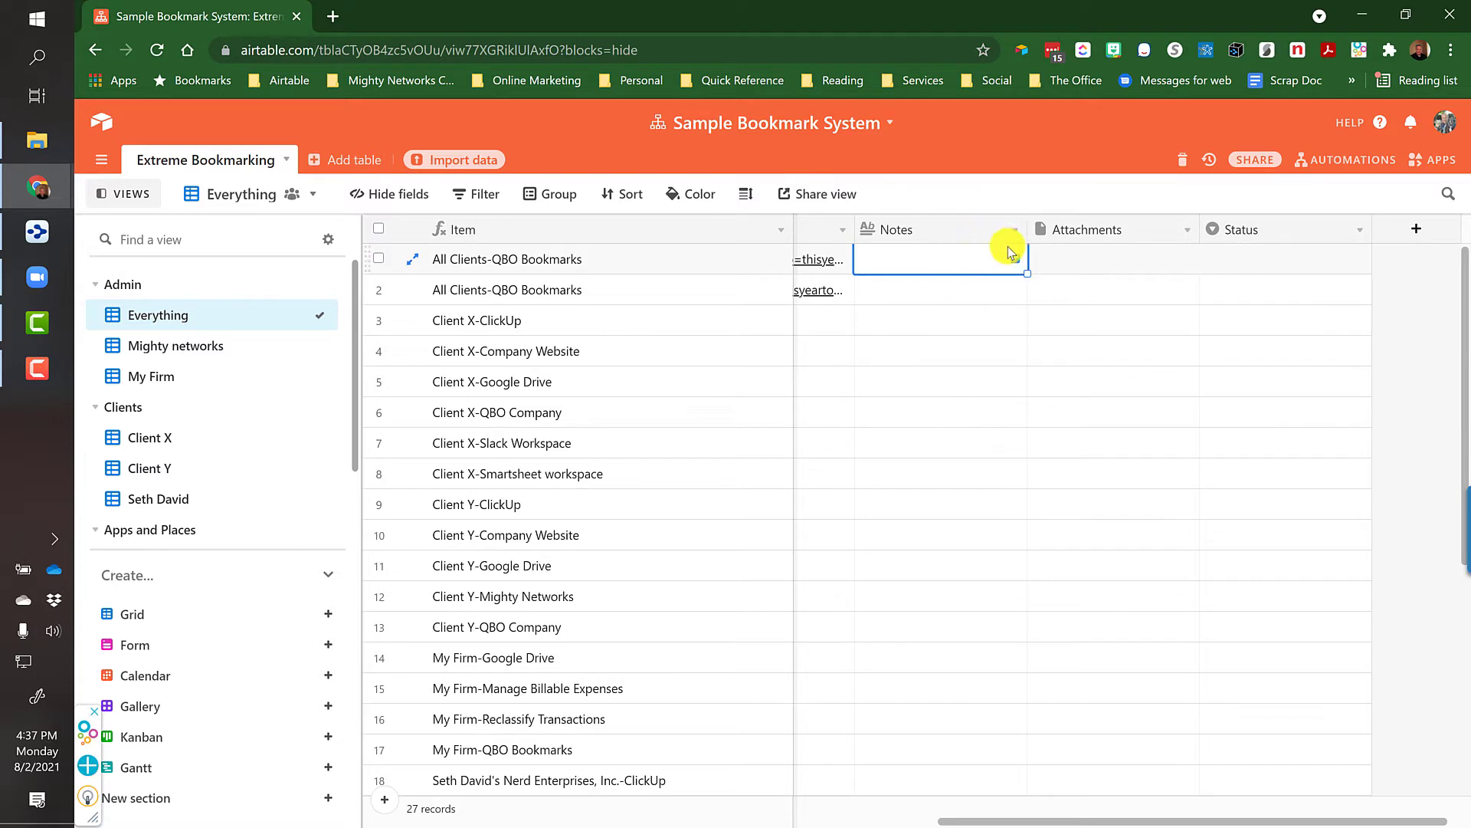
Step: Examine the Attachments column and the Status field's settings, and return to the first record's Client / Entity cell
{"action": "left_click", "coordinate": [1076, 267]}
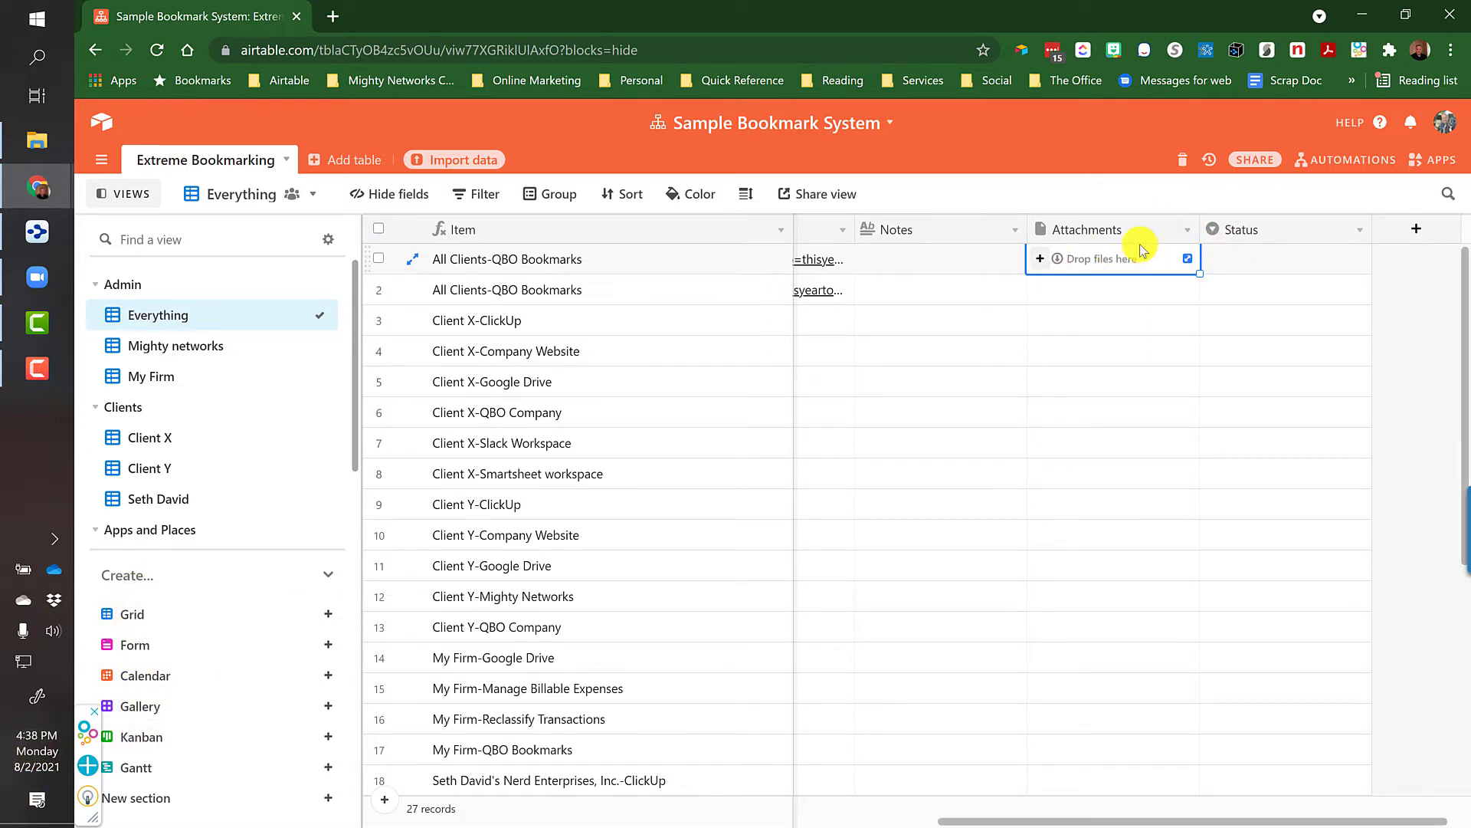
{"action": "left_click", "coordinate": [1276, 257]}
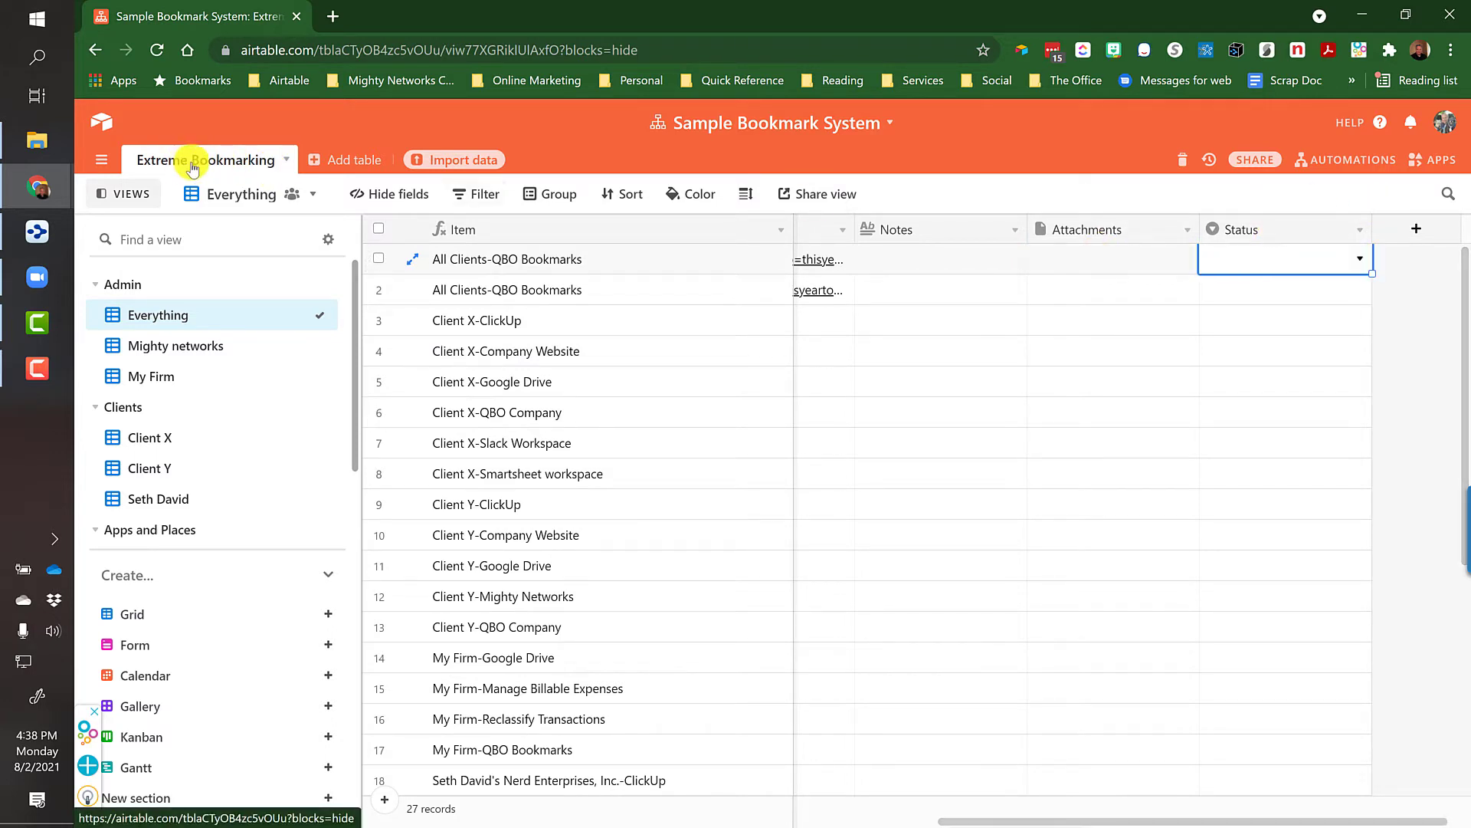
{"action": "double_click", "coordinate": [1268, 230]}
{"action": "left_click", "coordinate": [1144, 588]}
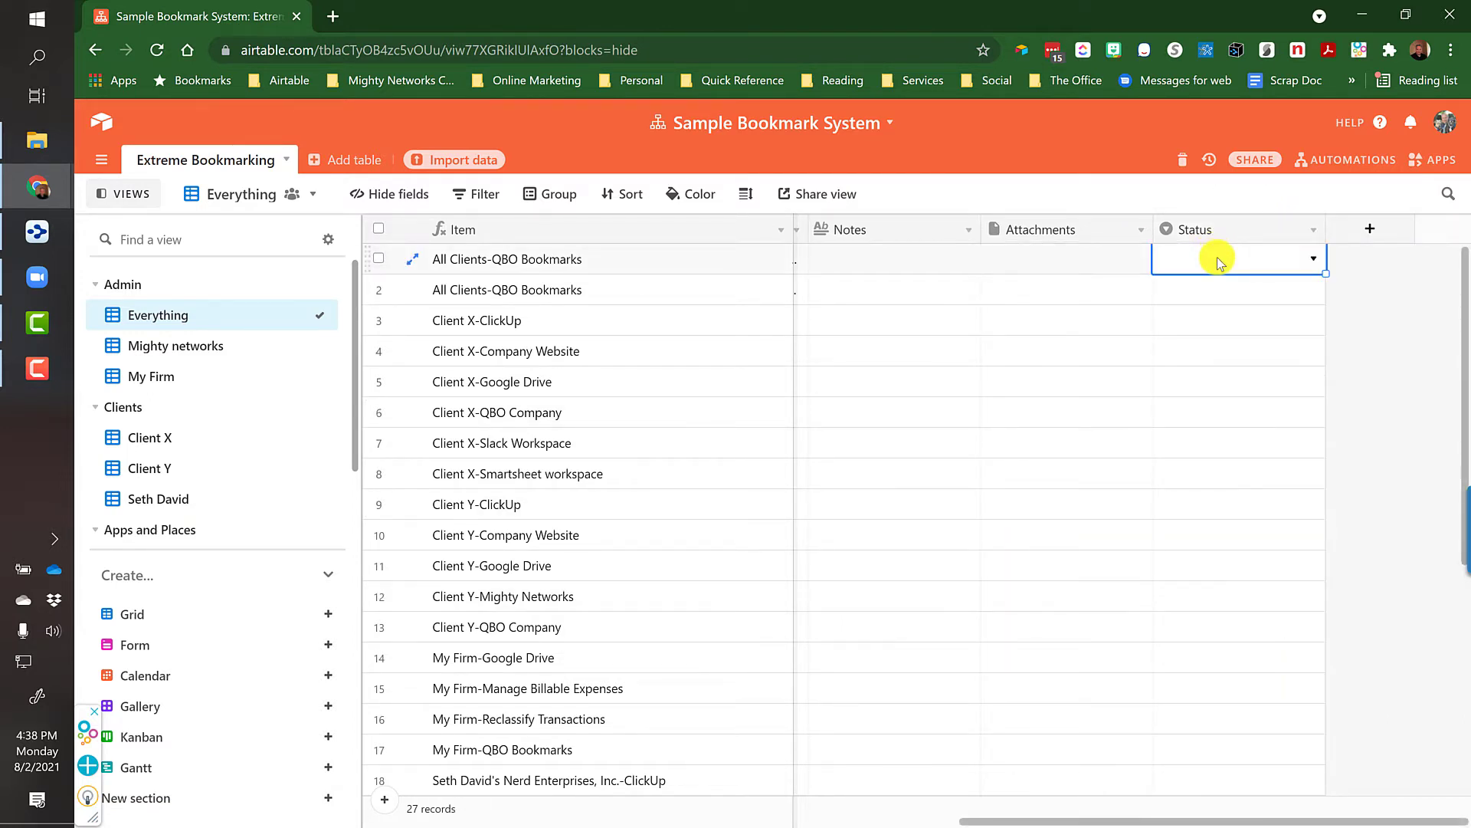
{"action": "key", "text": "ctrl+Left"}
{"action": "key", "text": "Right"}
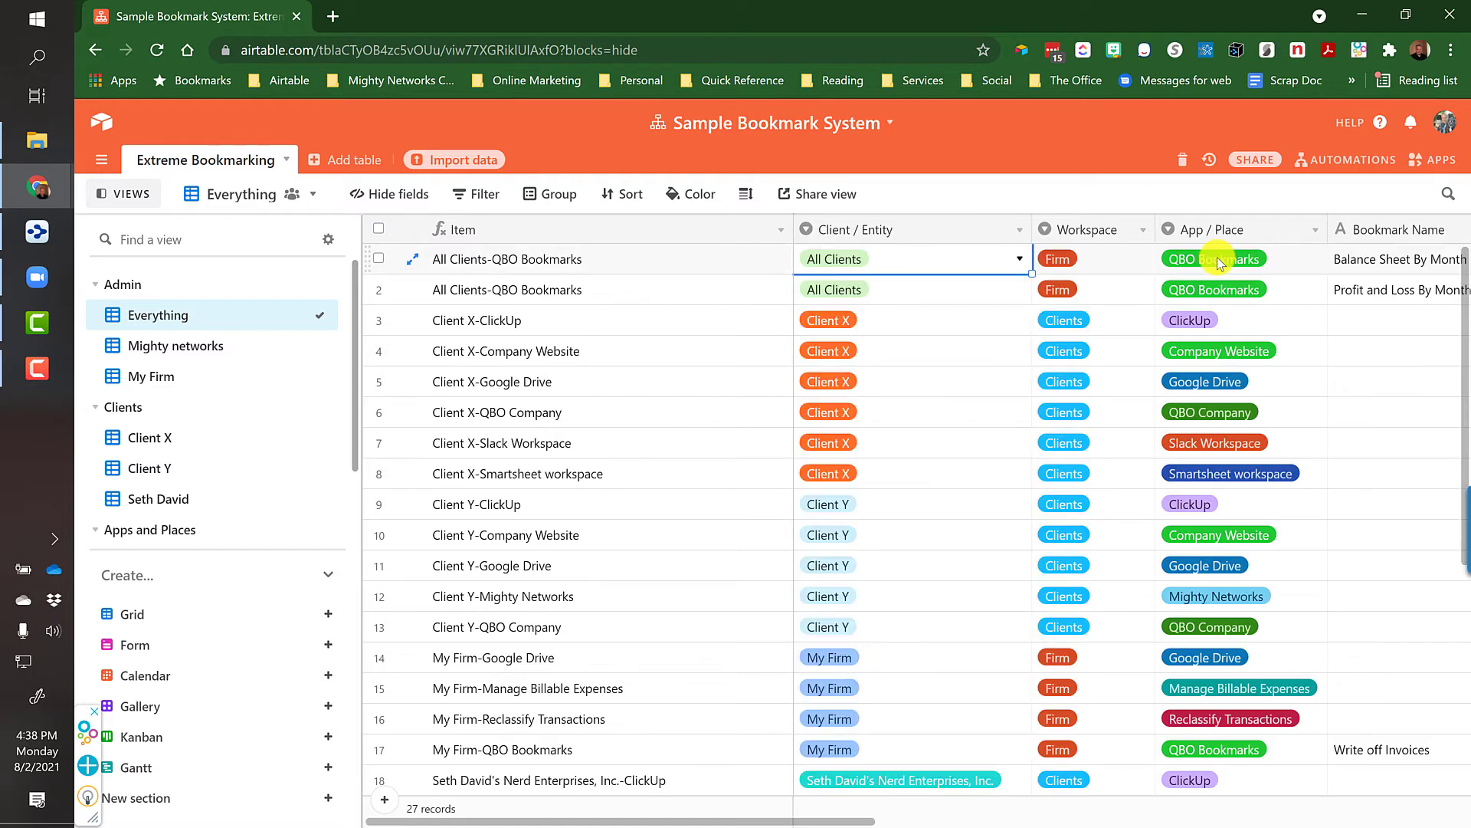
Step: Examine the App / Place column in the Mighty networks view, and return to the Everything view
{"action": "key", "text": "Left"}
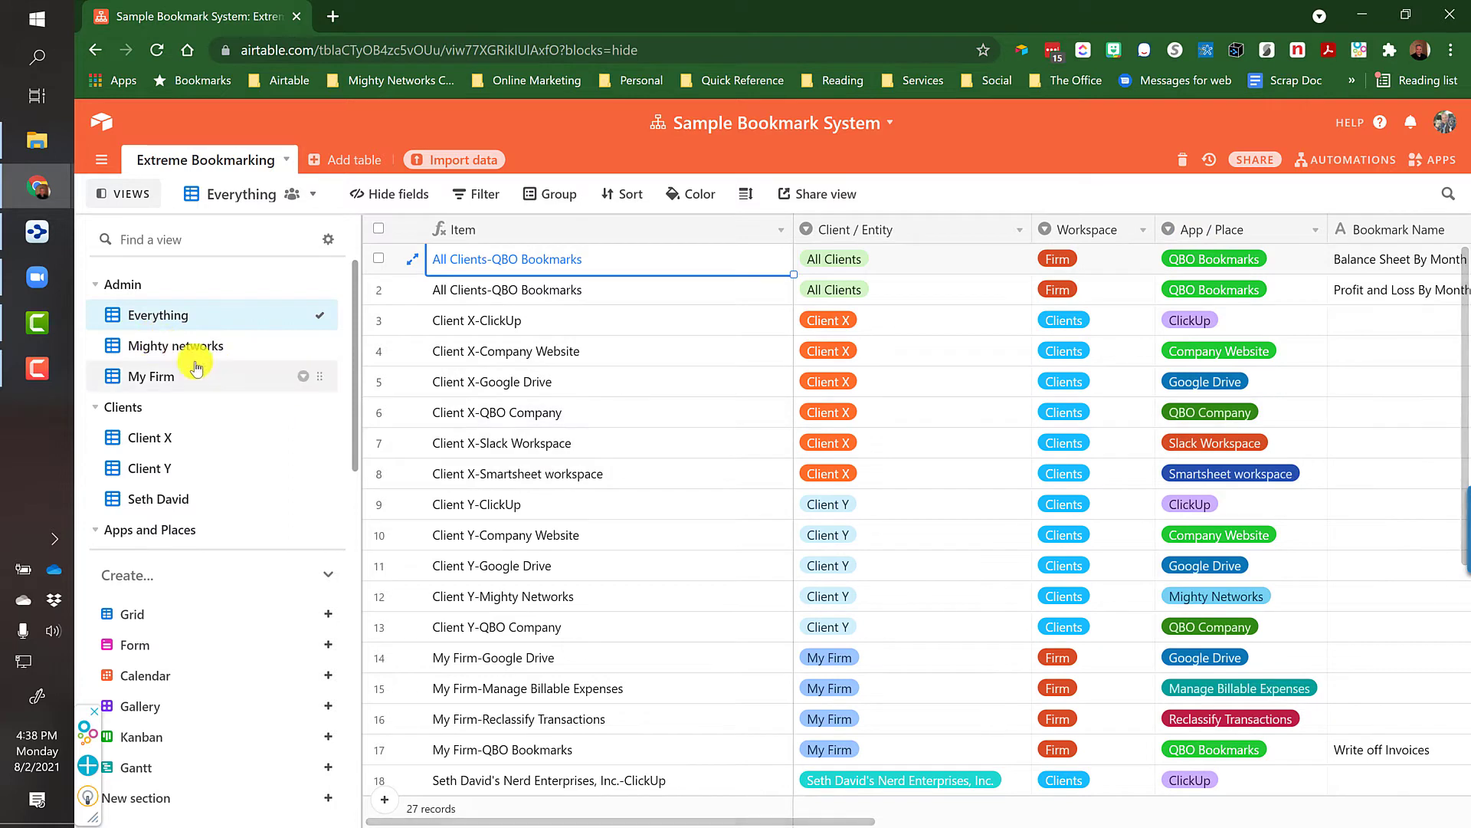
{"action": "left_click", "coordinate": [153, 351]}
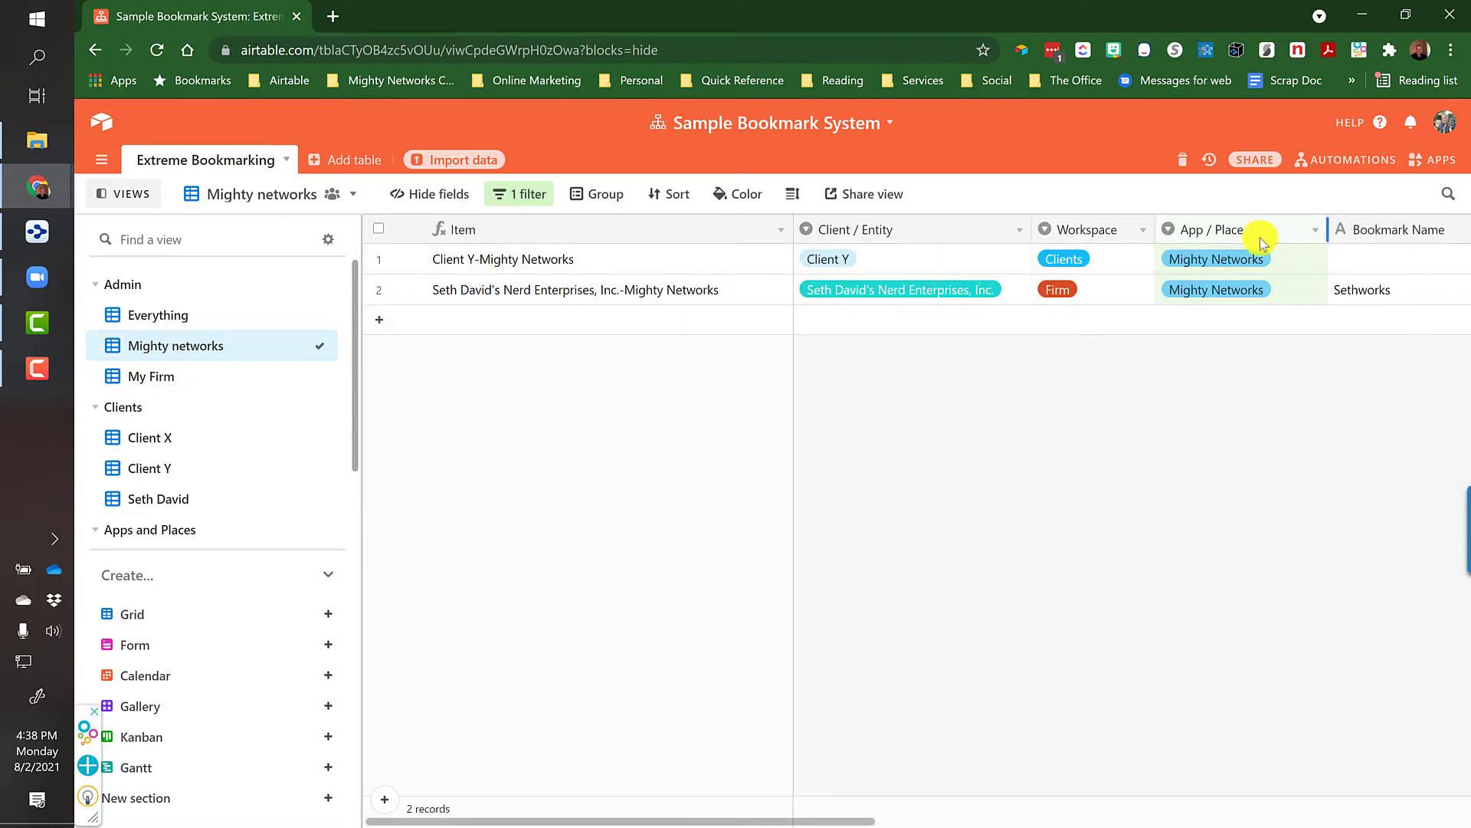
{"action": "left_click", "coordinate": [1239, 258]}
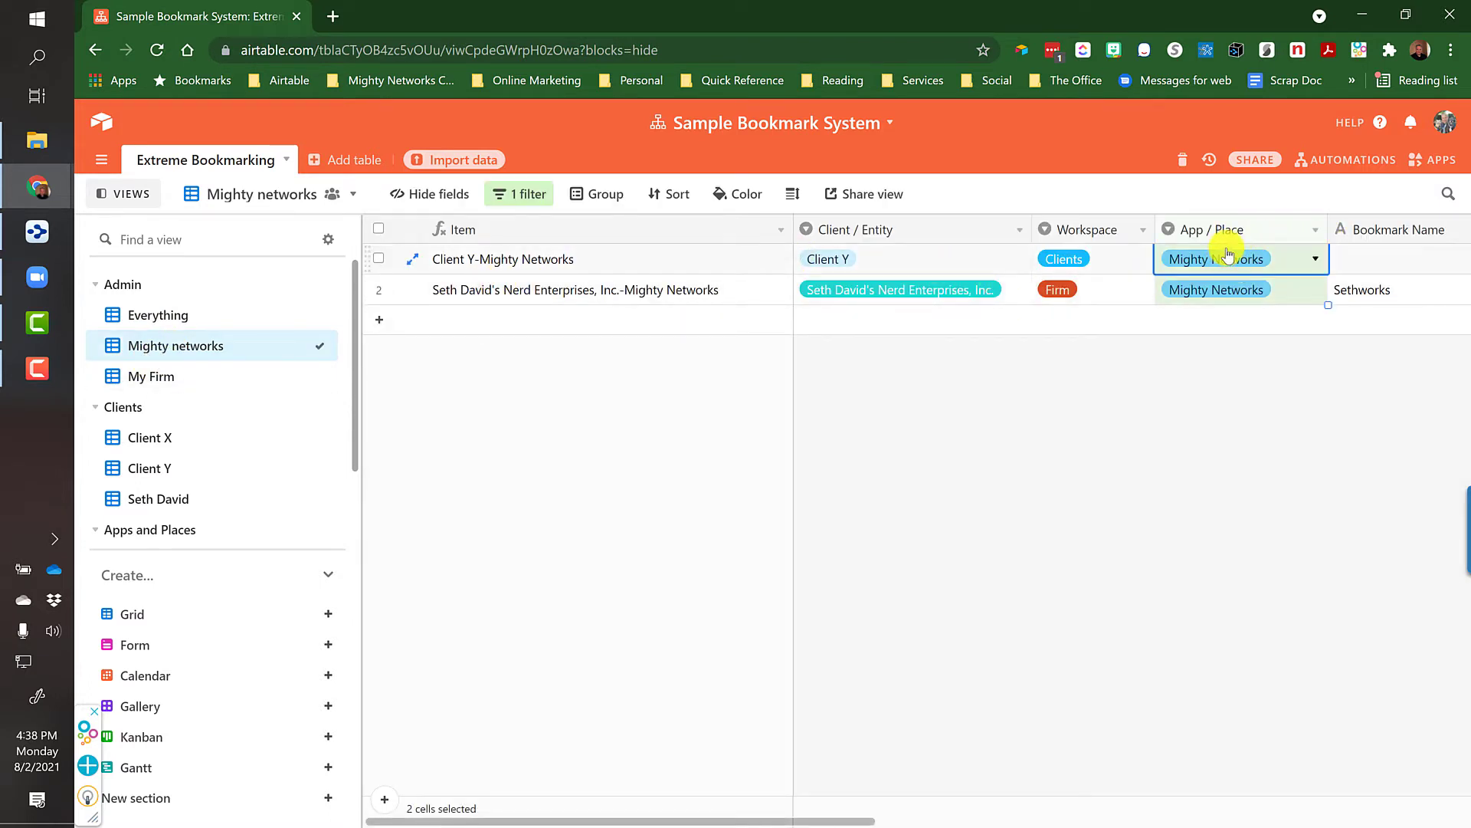
{"action": "left_click", "coordinate": [157, 321]}
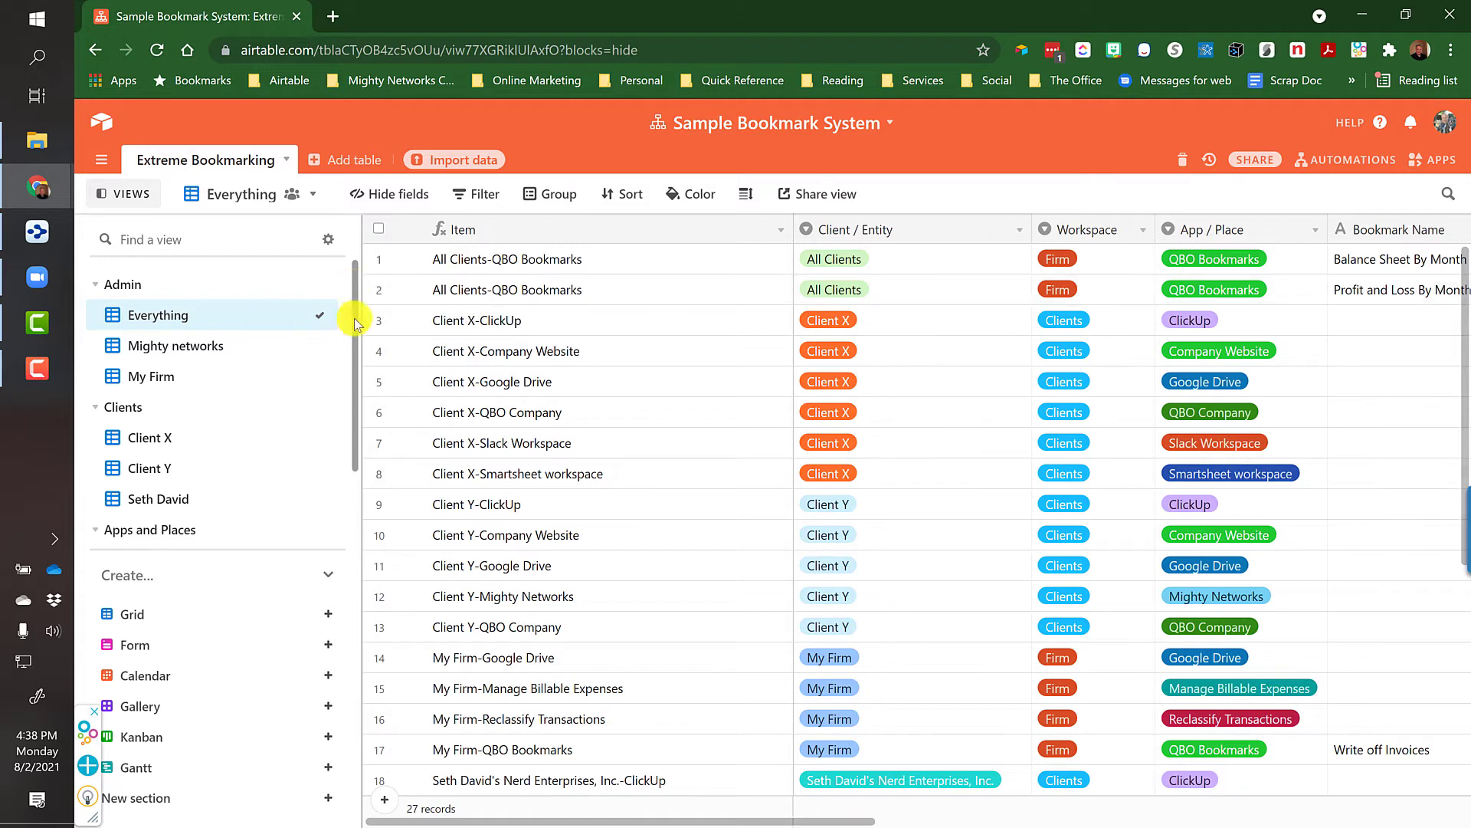
Step: Examine the Client / Entity and Workspace columns in the My Firm view
{"action": "left_click", "coordinate": [141, 386]}
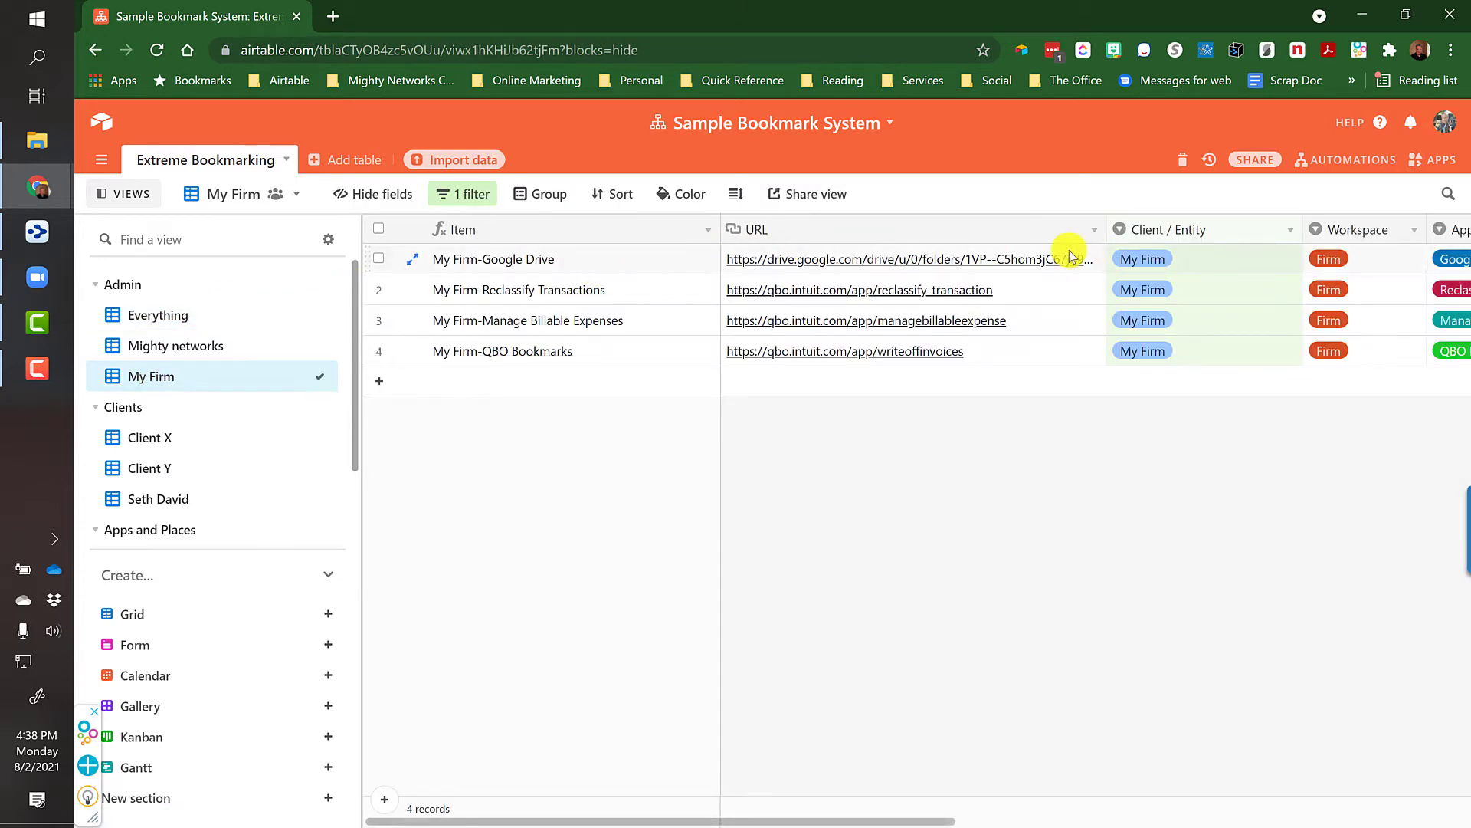
{"action": "left_click", "coordinate": [1172, 236]}
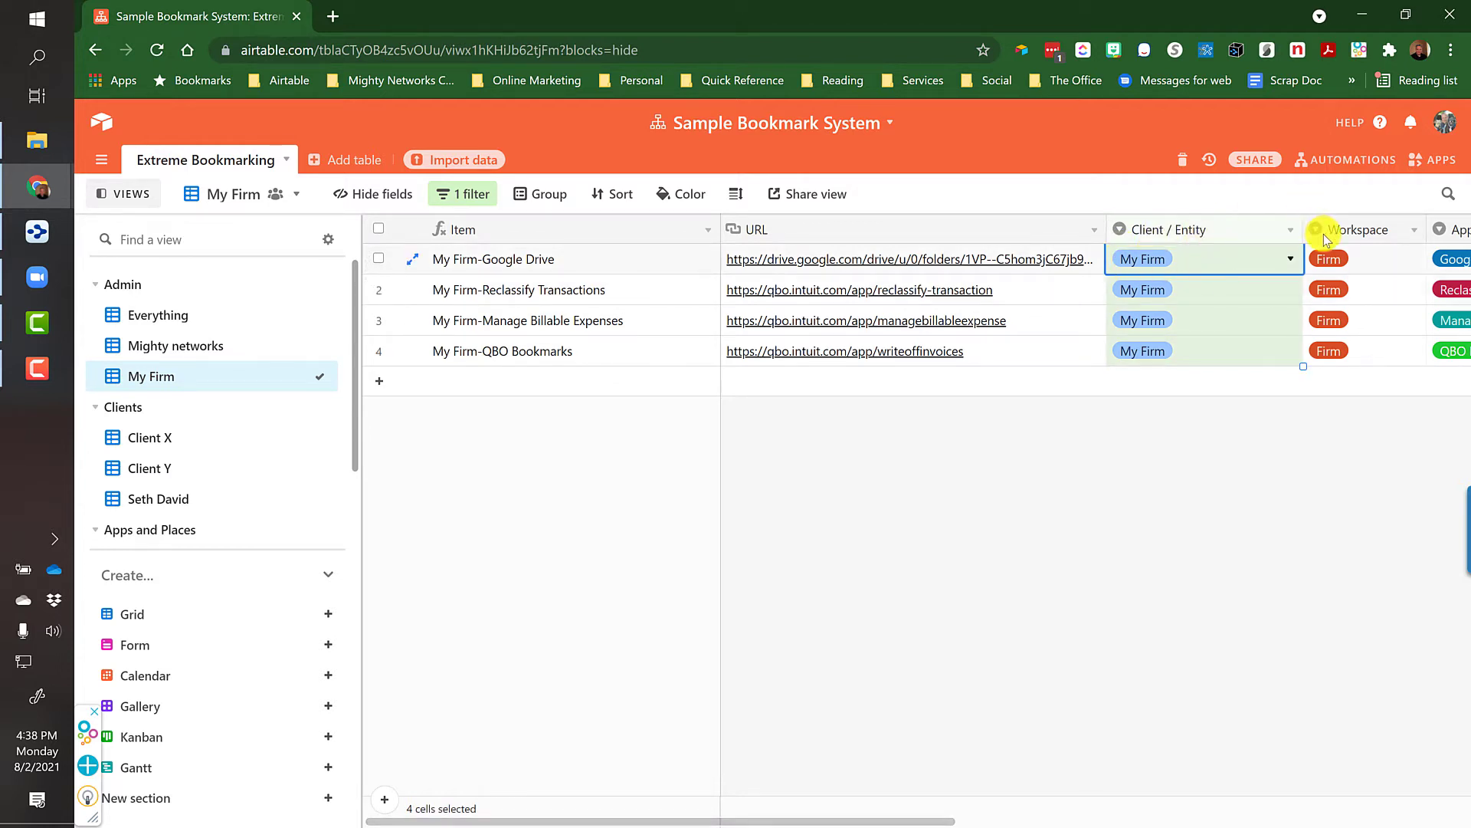
{"action": "left_click", "coordinate": [1353, 234]}
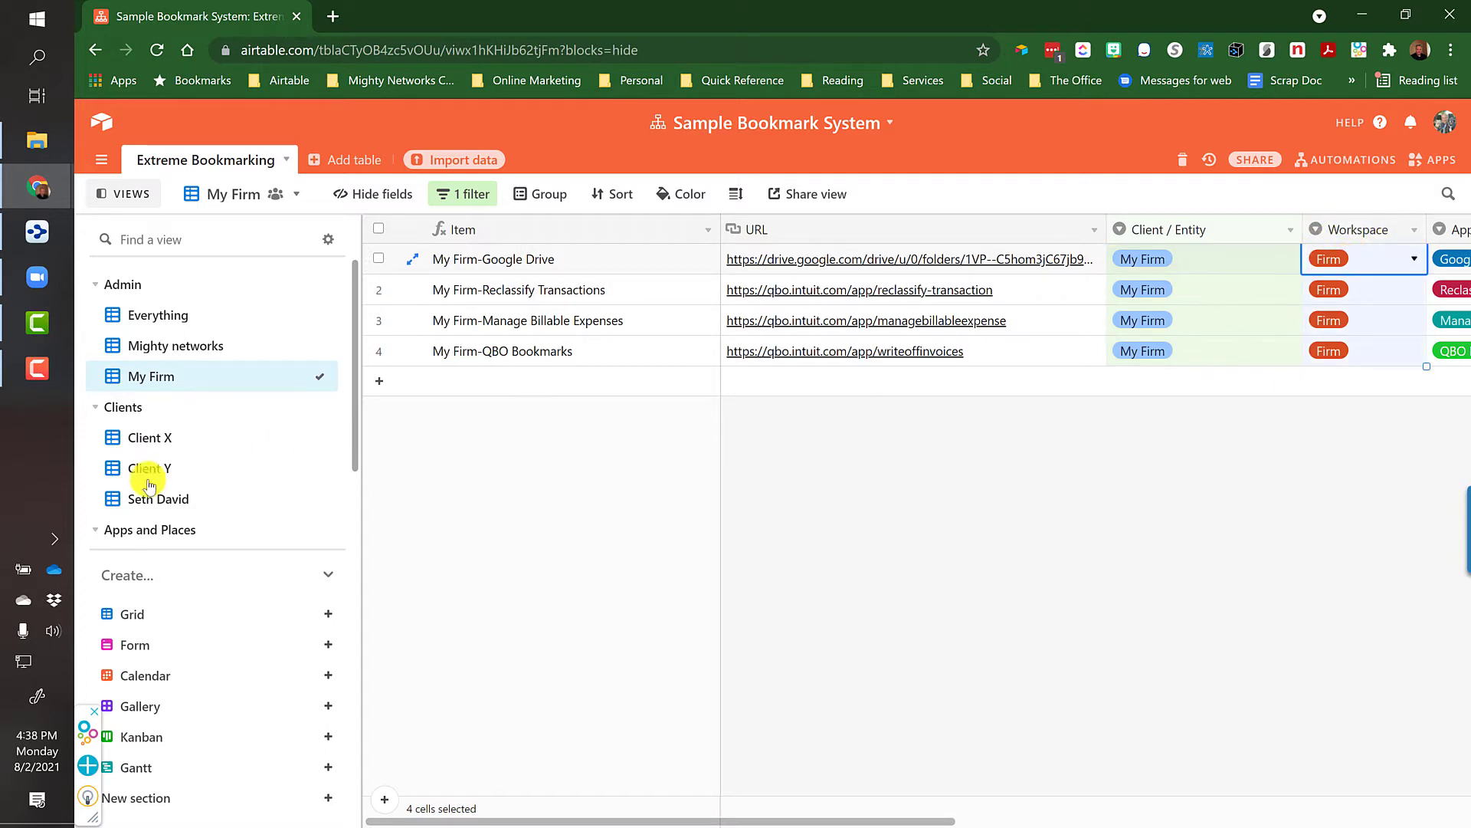
Step: Switch to the Client X view, collapse the views list and widen the Item column slightly
{"action": "left_click", "coordinate": [144, 443]}
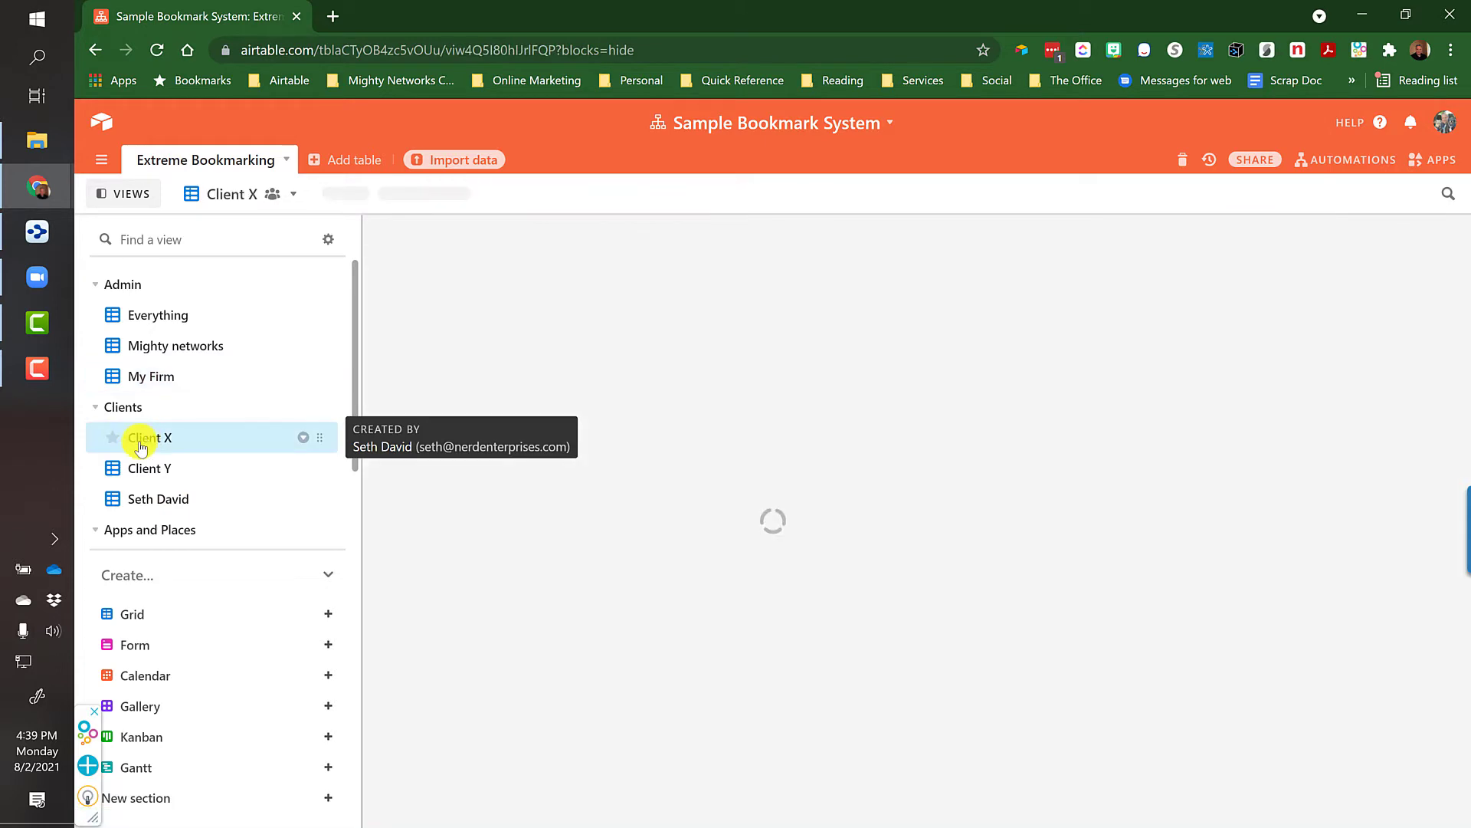
{"action": "left_click", "coordinate": [466, 375]}
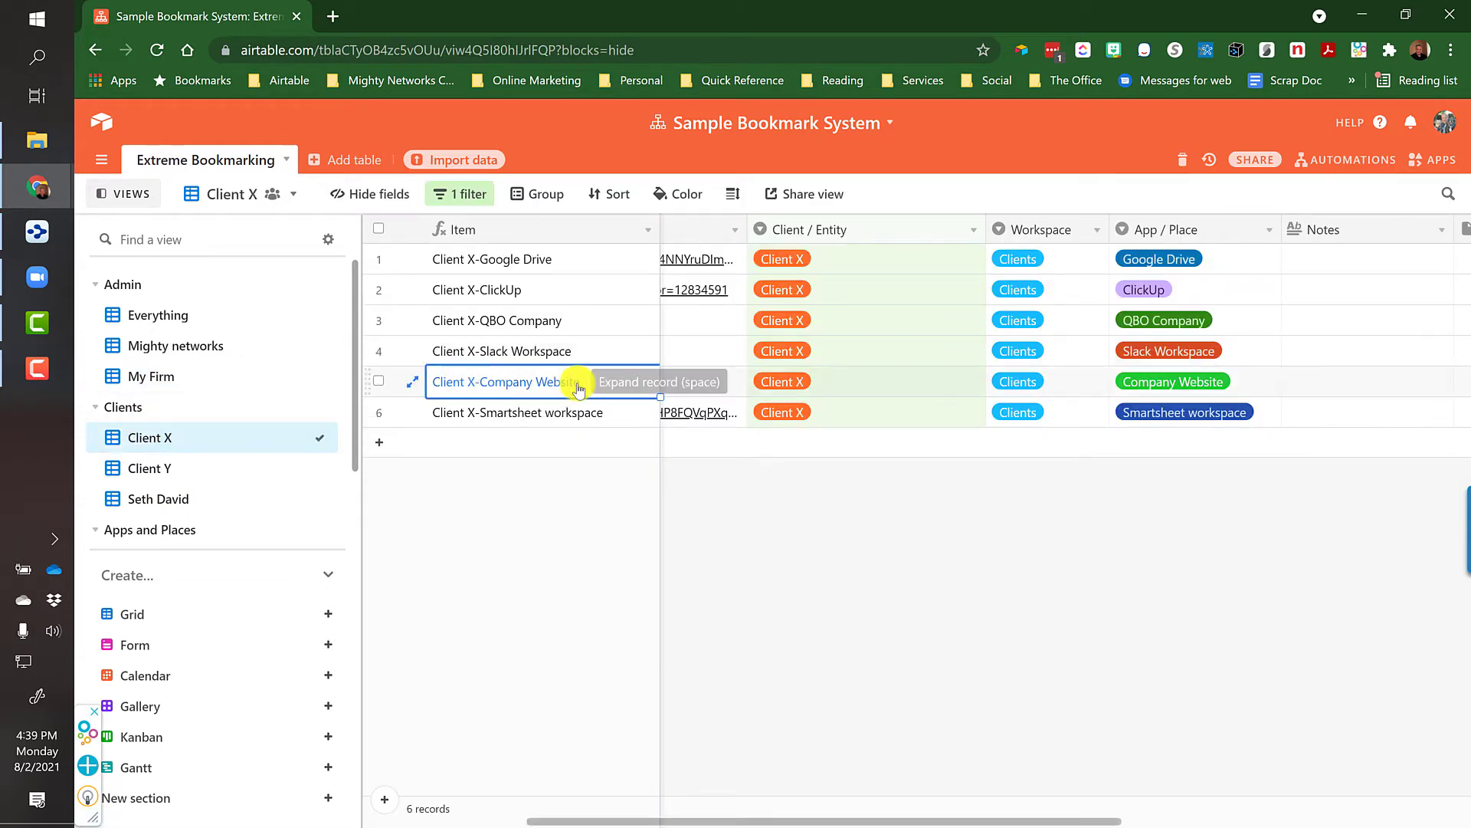
{"action": "scroll", "coordinate": [881, 404], "scroll_direction": "left", "scroll_amount": 4}
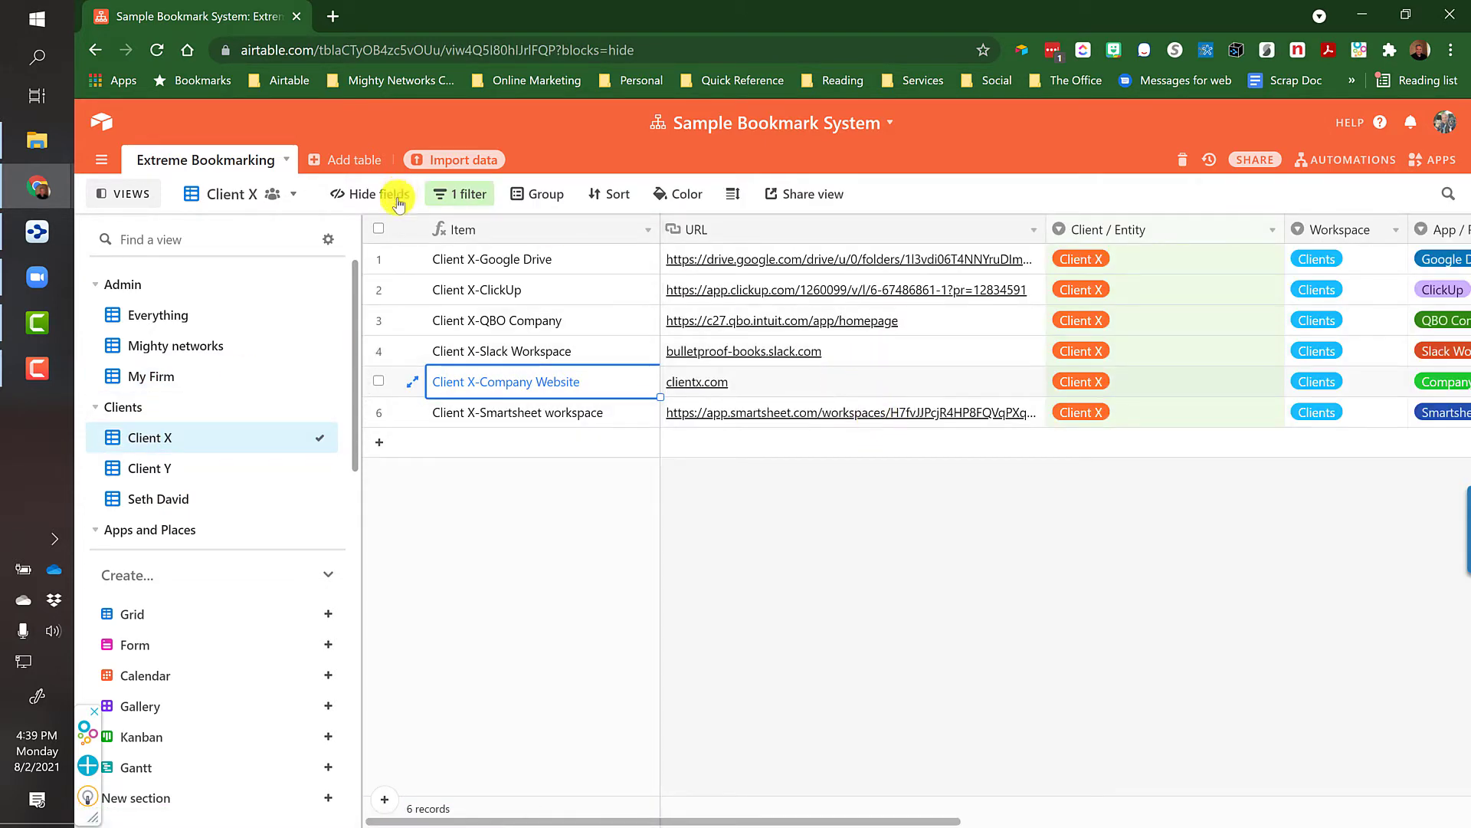
{"action": "left_click", "coordinate": [115, 196]}
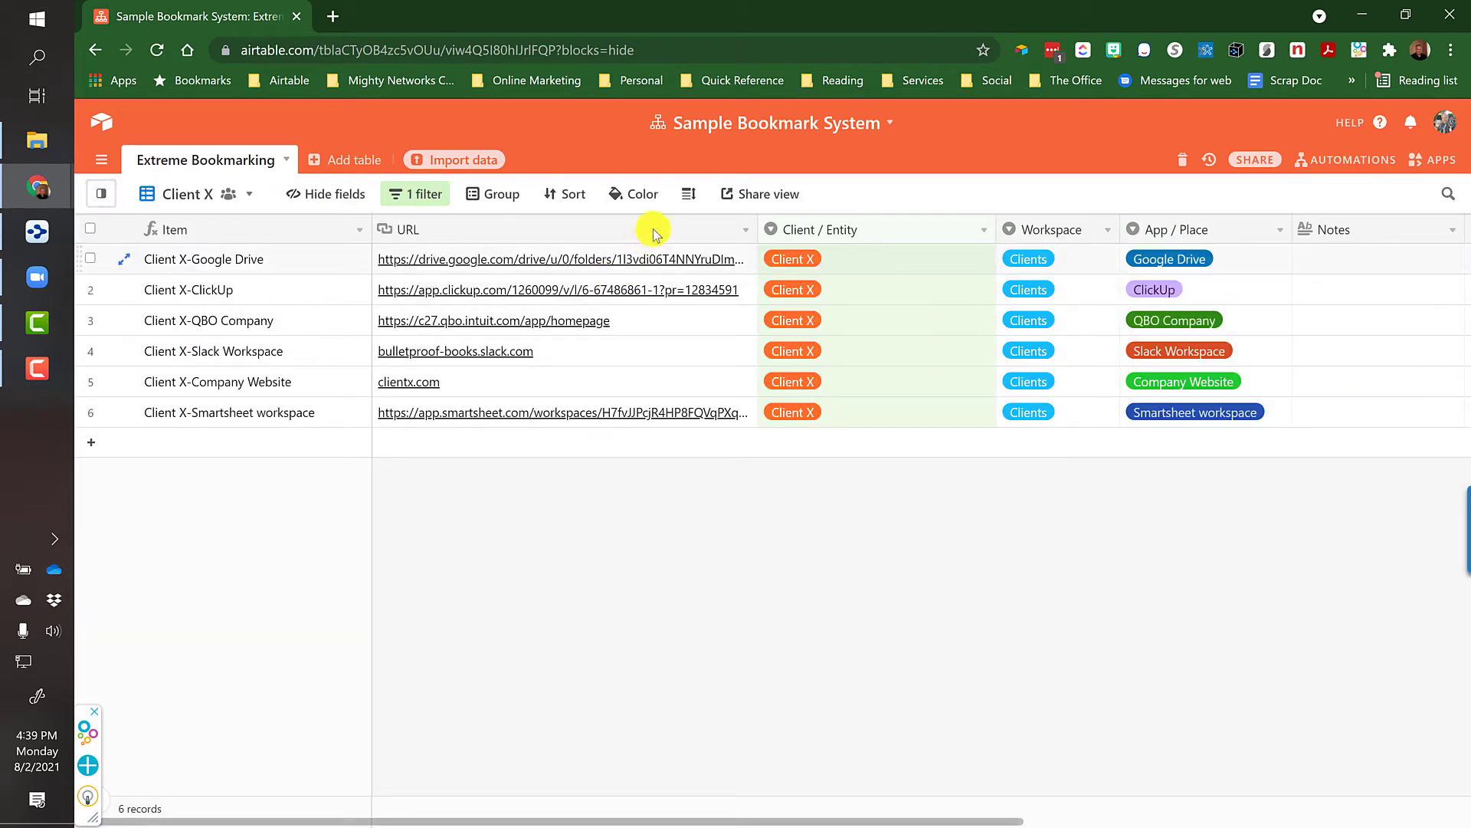
{"action": "left_click_drag", "start_coordinate": [377, 231], "coordinate": [388, 230]}
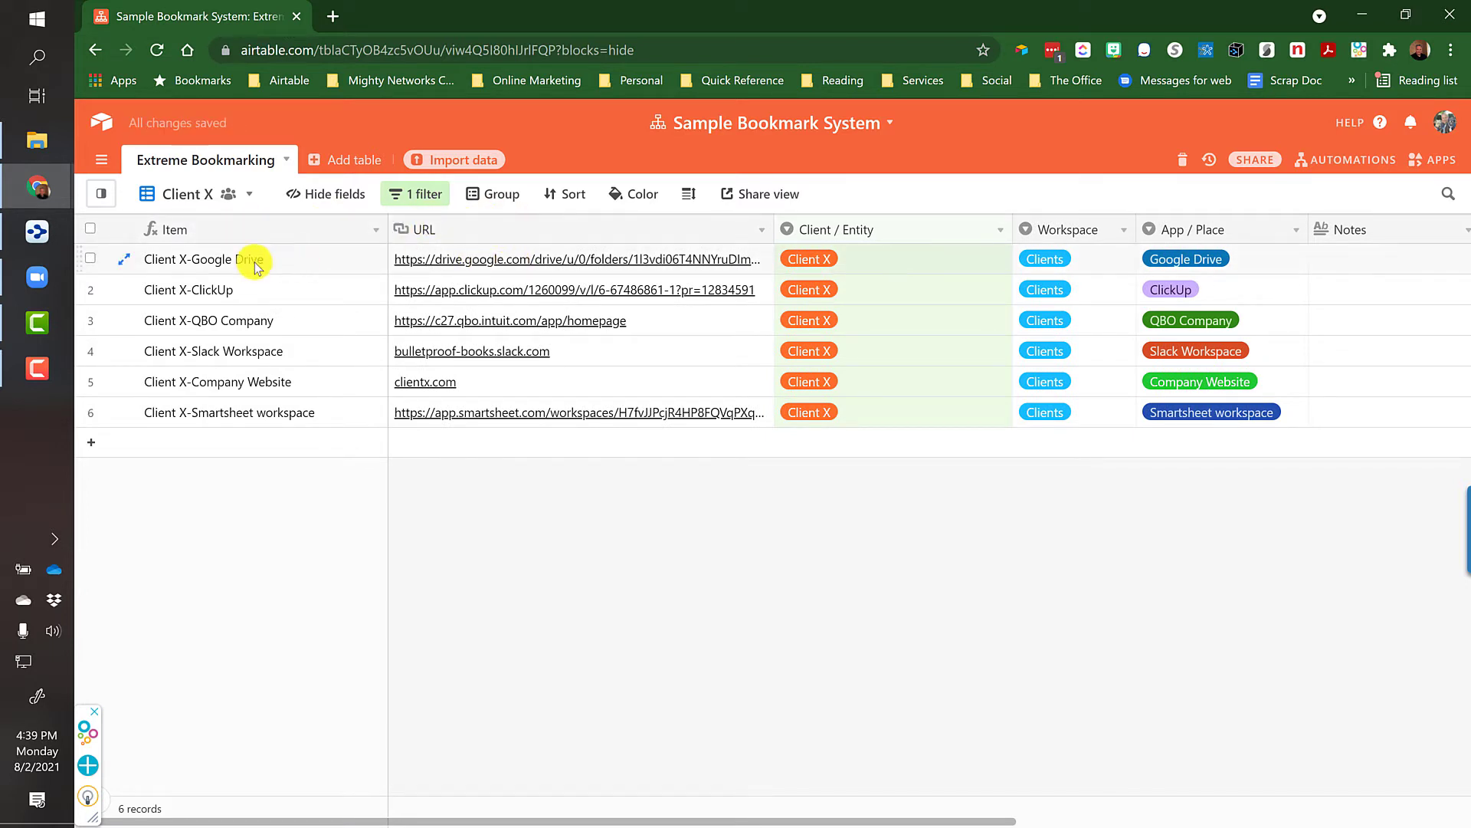
Step: Review the Everything view, and return to Client X to test the Google Drive record's link, closing its new tab
{"action": "left_click", "coordinate": [100, 194]}
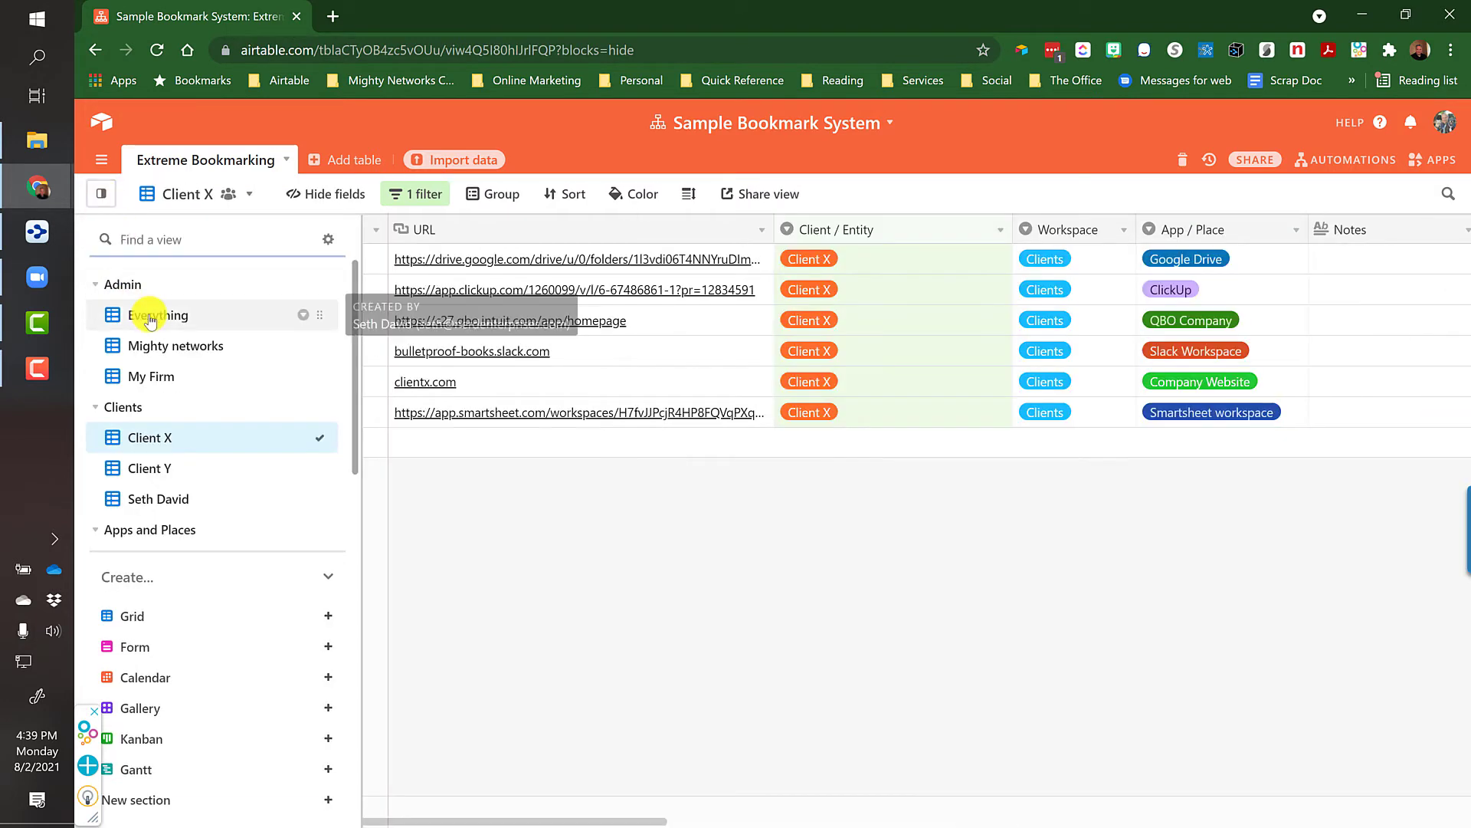
{"action": "left_click", "coordinate": [151, 318]}
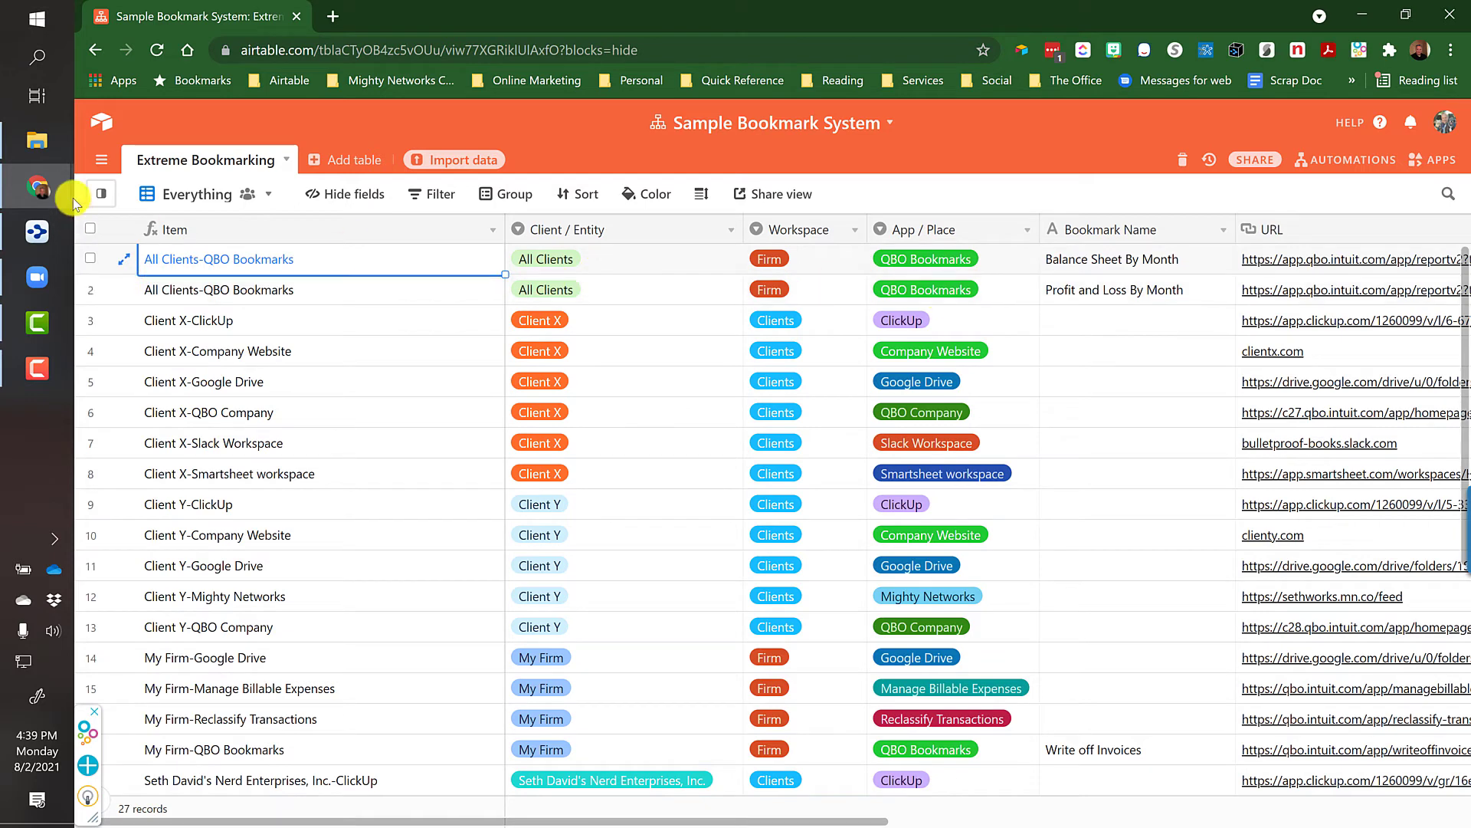
{"action": "left_click", "coordinate": [101, 194]}
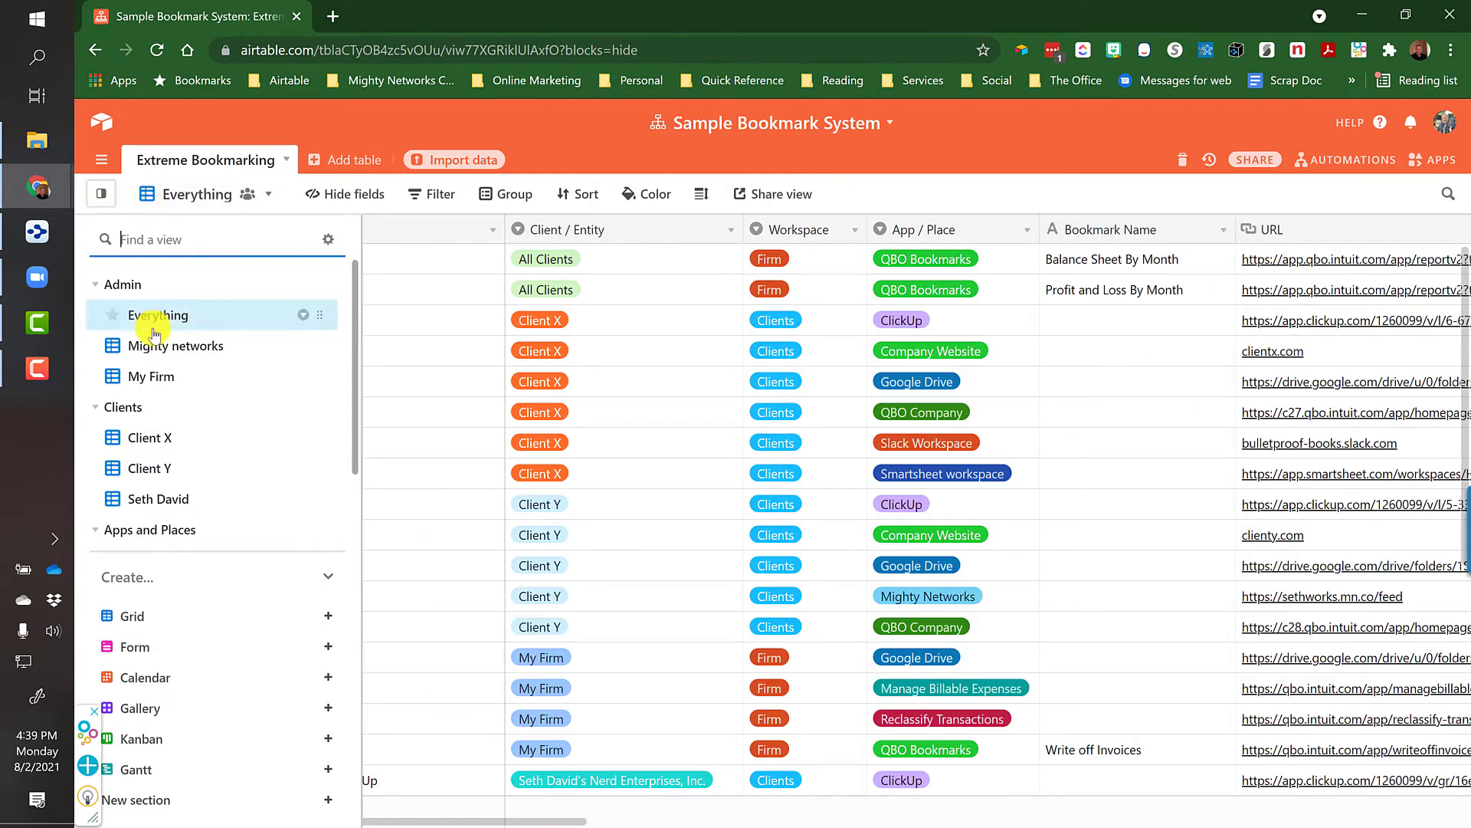
{"action": "left_click", "coordinate": [147, 438]}
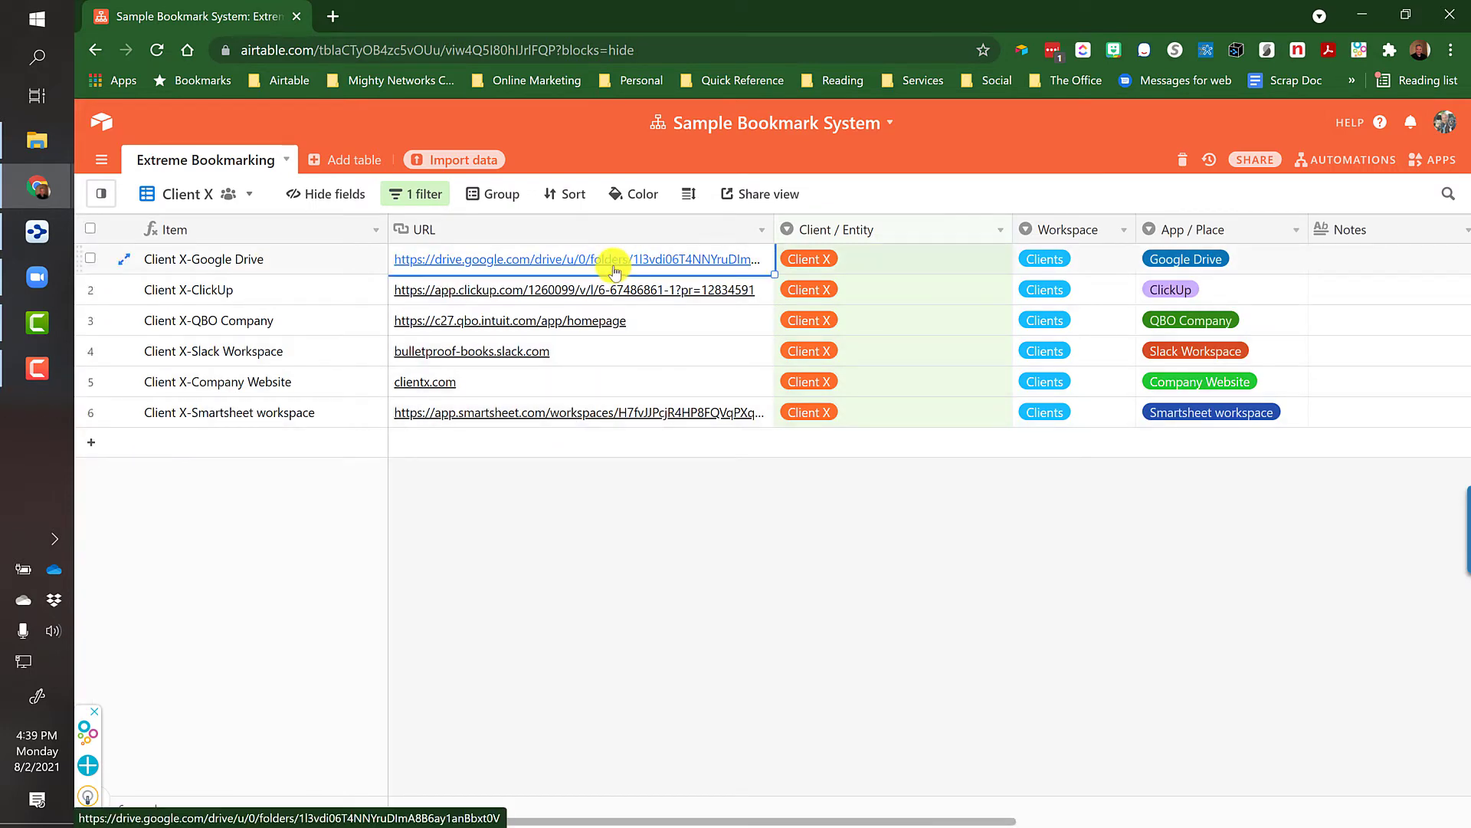
{"action": "left_click", "coordinate": [642, 259]}
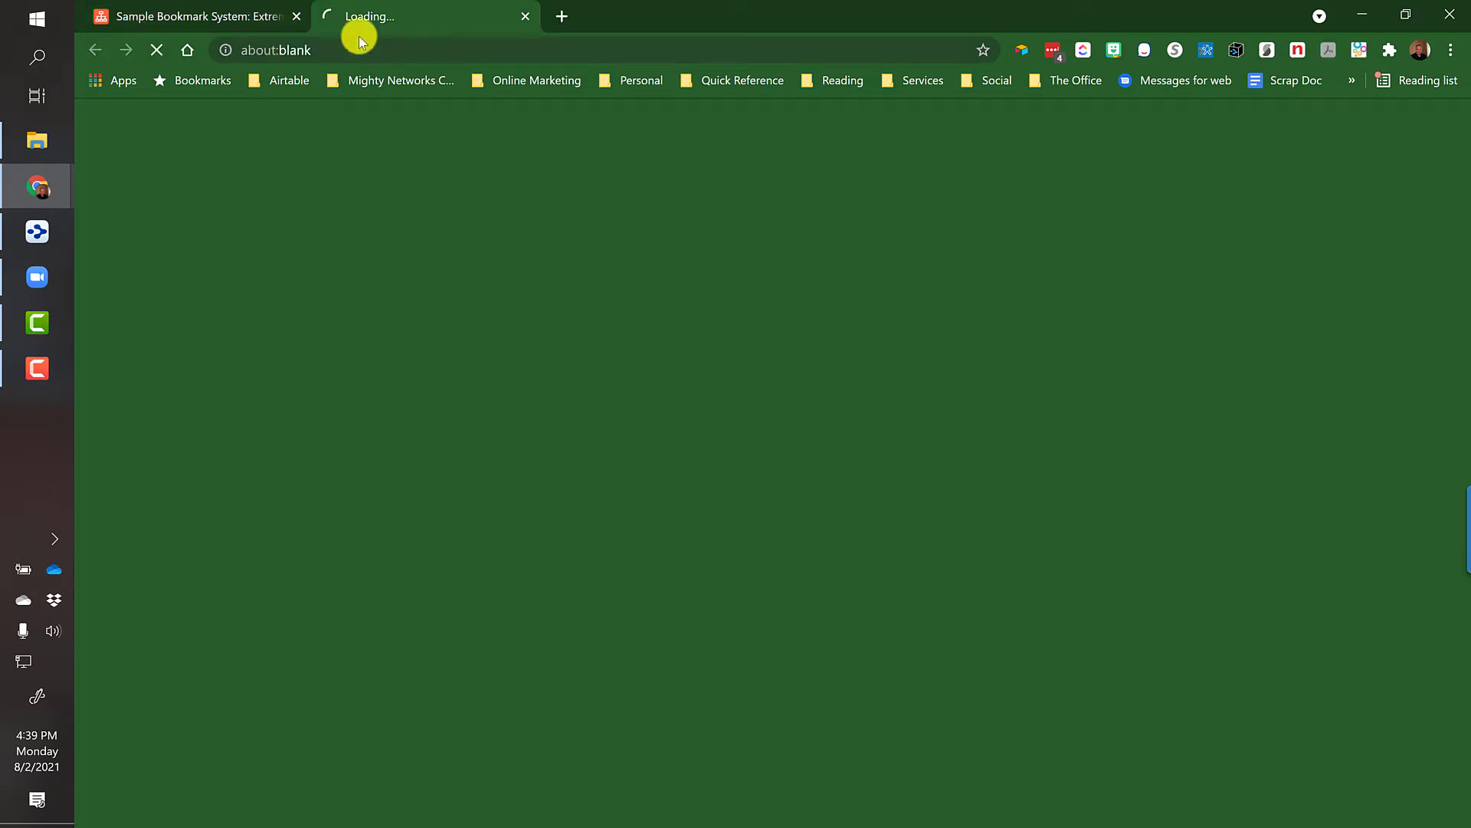
{"action": "left_click", "coordinate": [524, 16]}
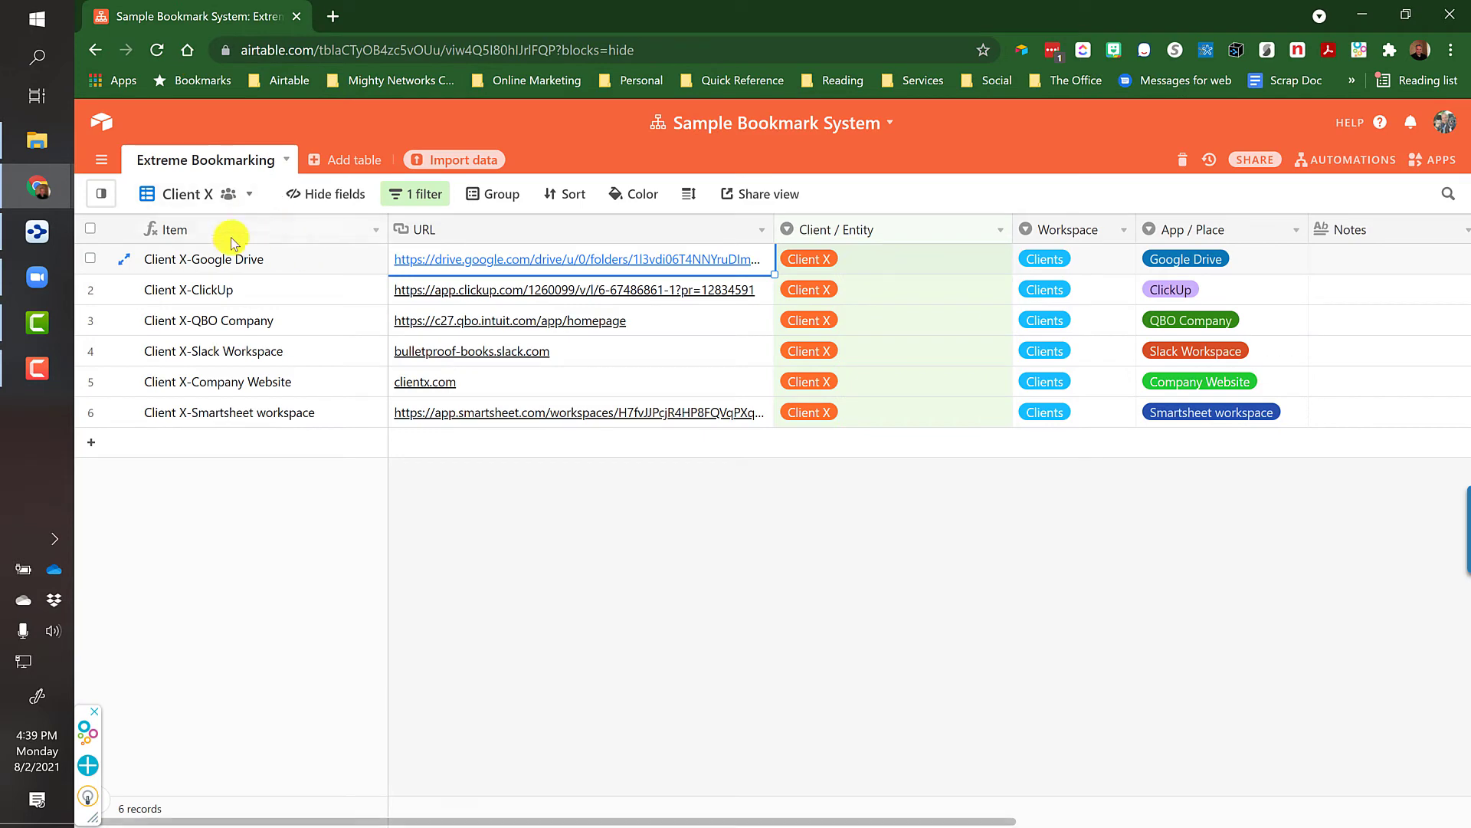
Step: Bring back the views list and examine its sections, the new section option and the reordering of the My Firm view
{"action": "left_click", "coordinate": [103, 196]}
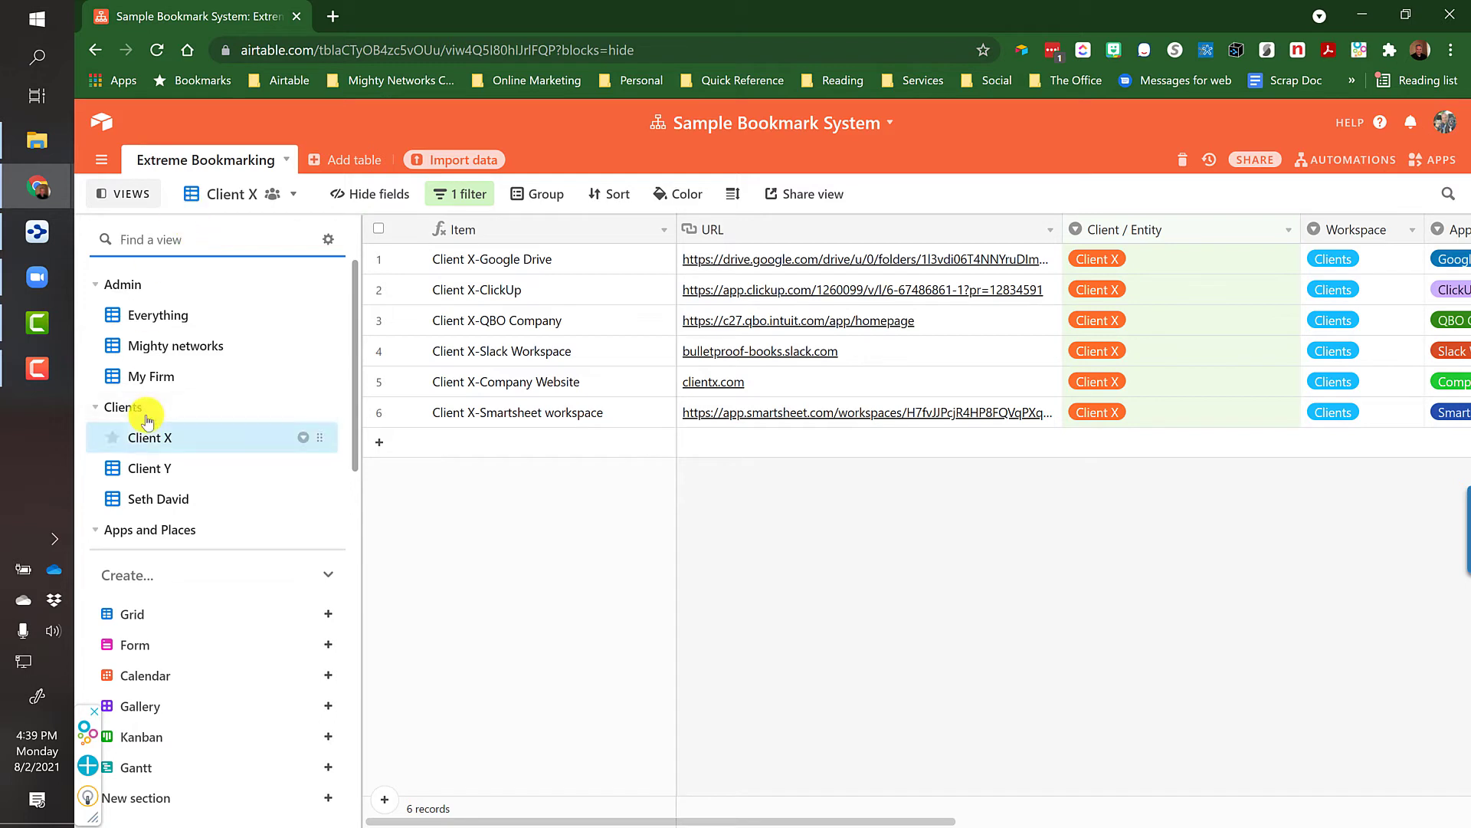
{"action": "scroll", "coordinate": [126, 368], "scroll_direction": "down", "scroll_amount": 3}
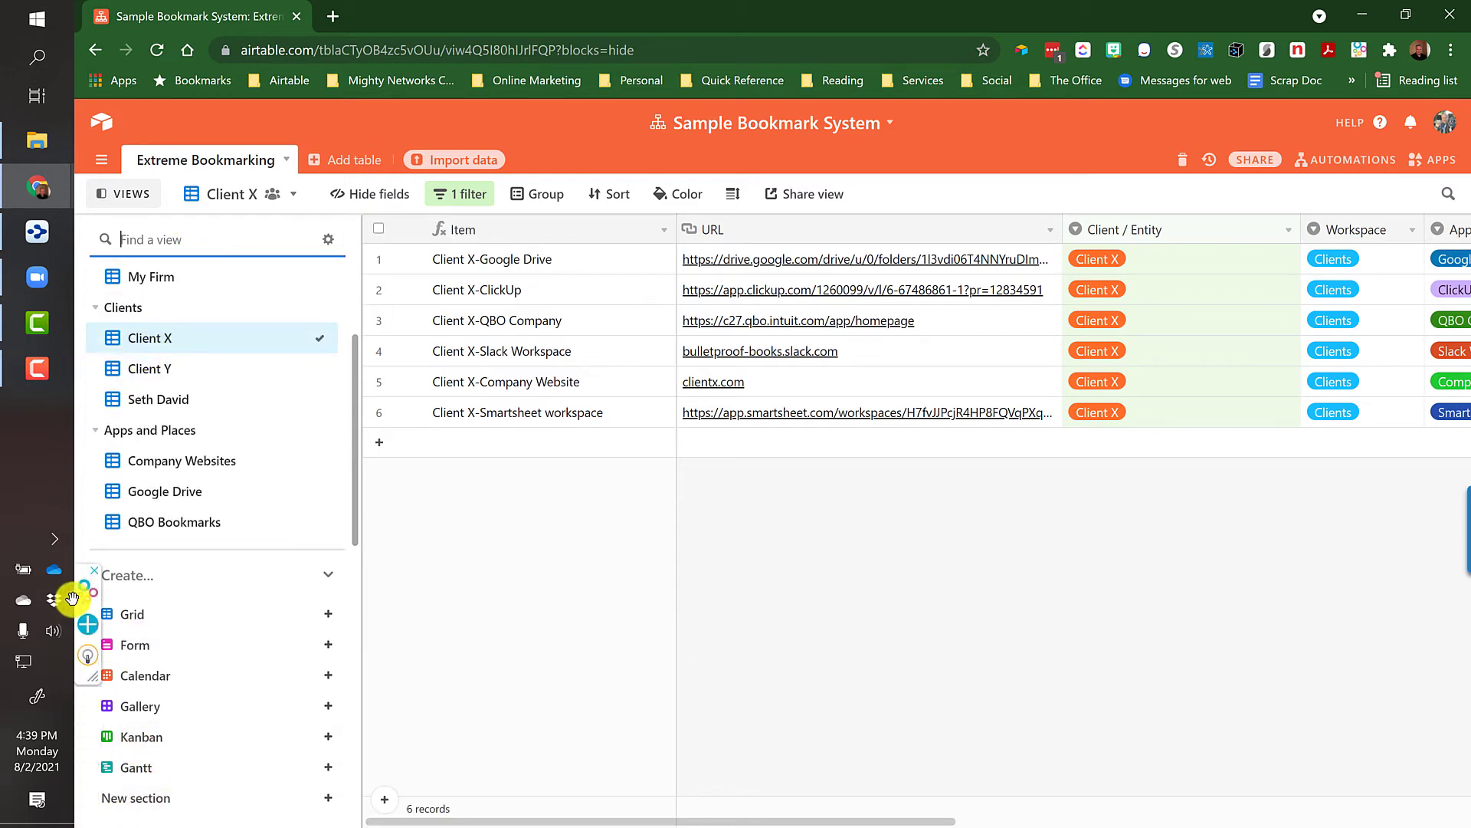
{"action": "mouse_move", "coordinate": [136, 805]}
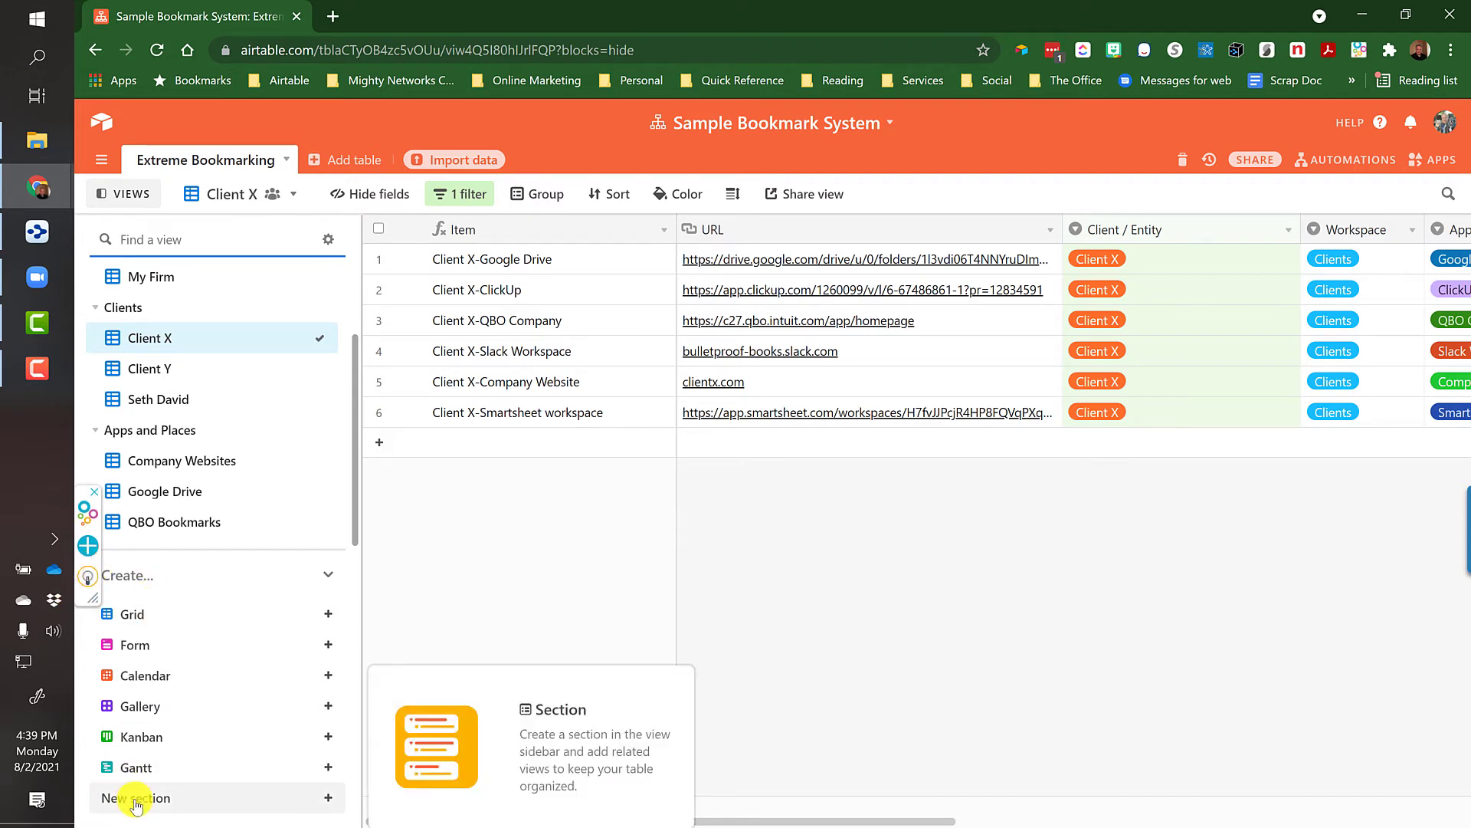
{"action": "scroll", "coordinate": [178, 304], "scroll_direction": "up", "scroll_amount": 3}
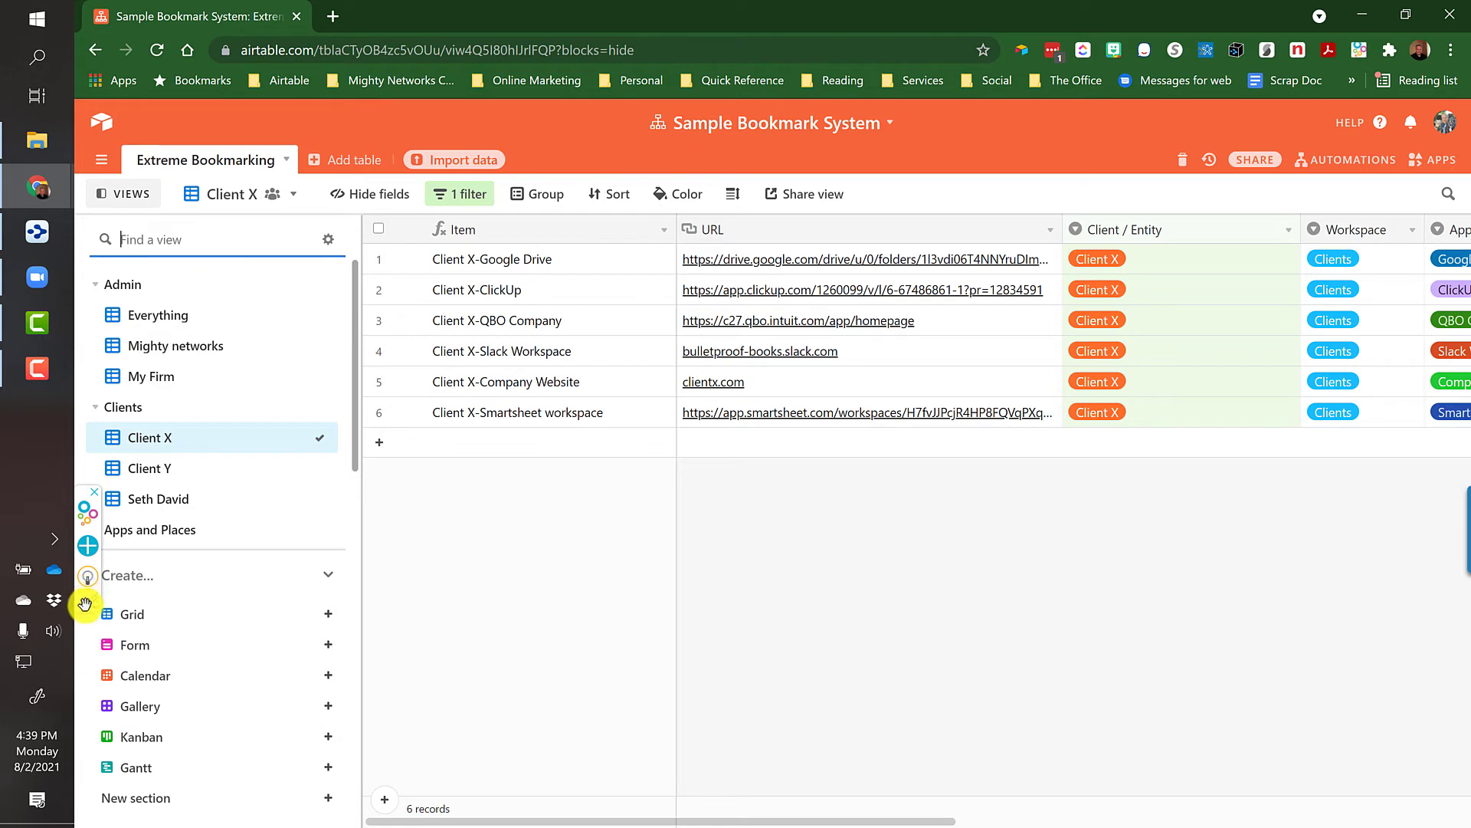
{"action": "mouse_move", "coordinate": [299, 381]}
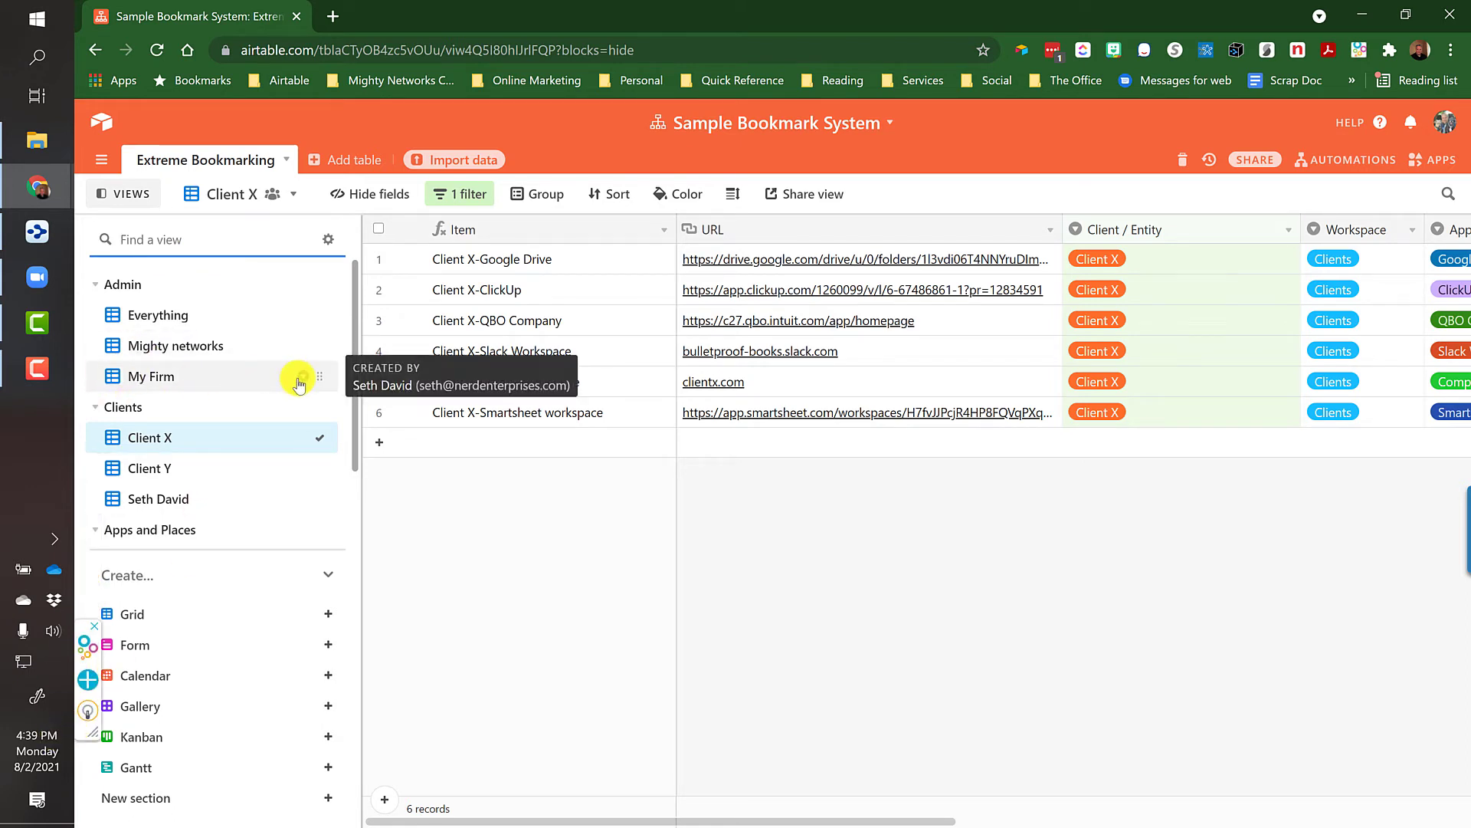
{"action": "left_click_drag", "start_coordinate": [323, 374], "coordinate": [230, 364]}
{"action": "scroll", "coordinate": [180, 383], "scroll_direction": "down", "scroll_amount": 2}
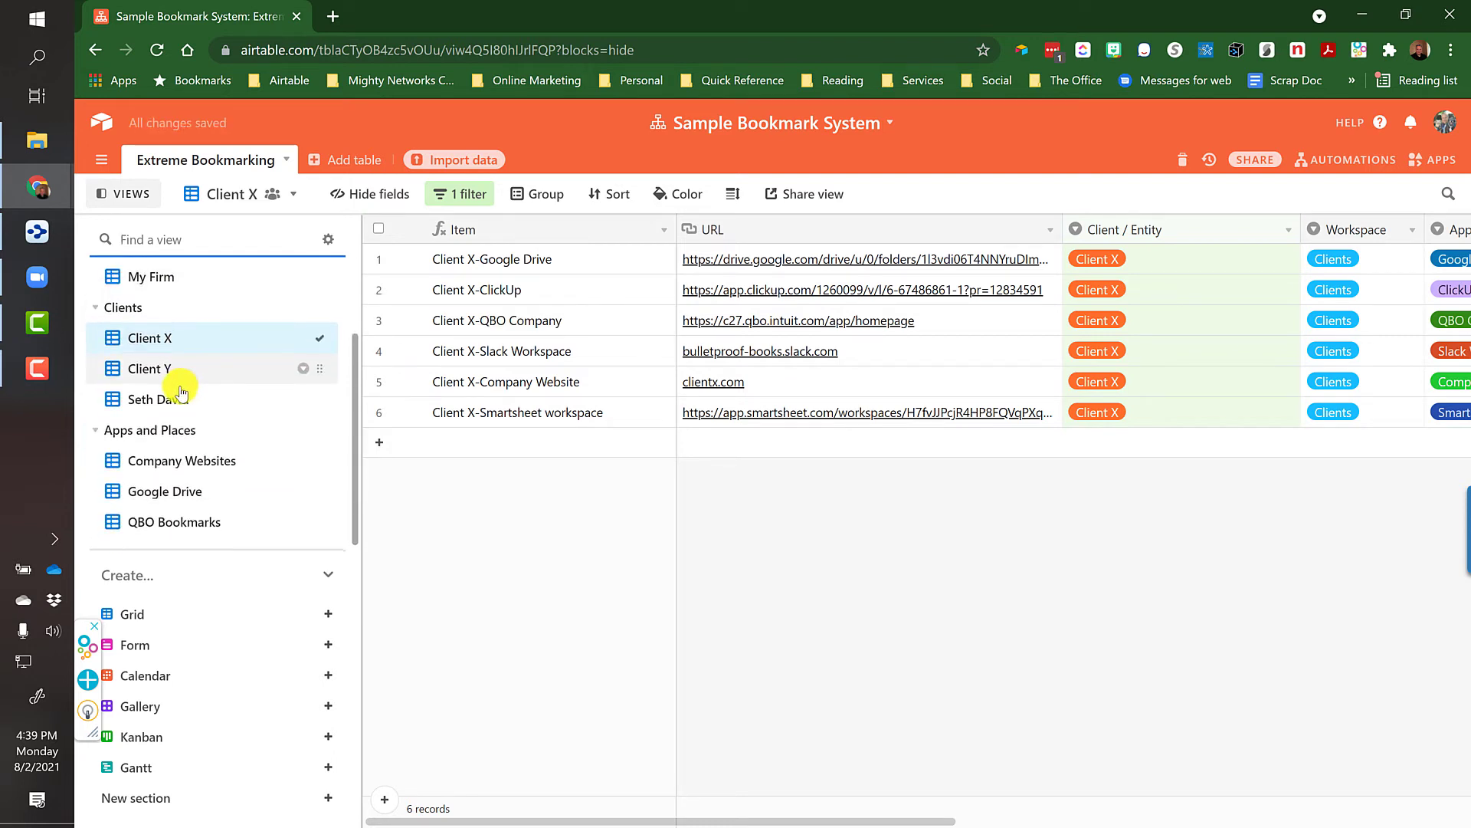
Step: Examine the Company Websites, Google Drive and QBO Bookmarks views in the Apps and Places section
{"action": "left_click", "coordinate": [183, 464]}
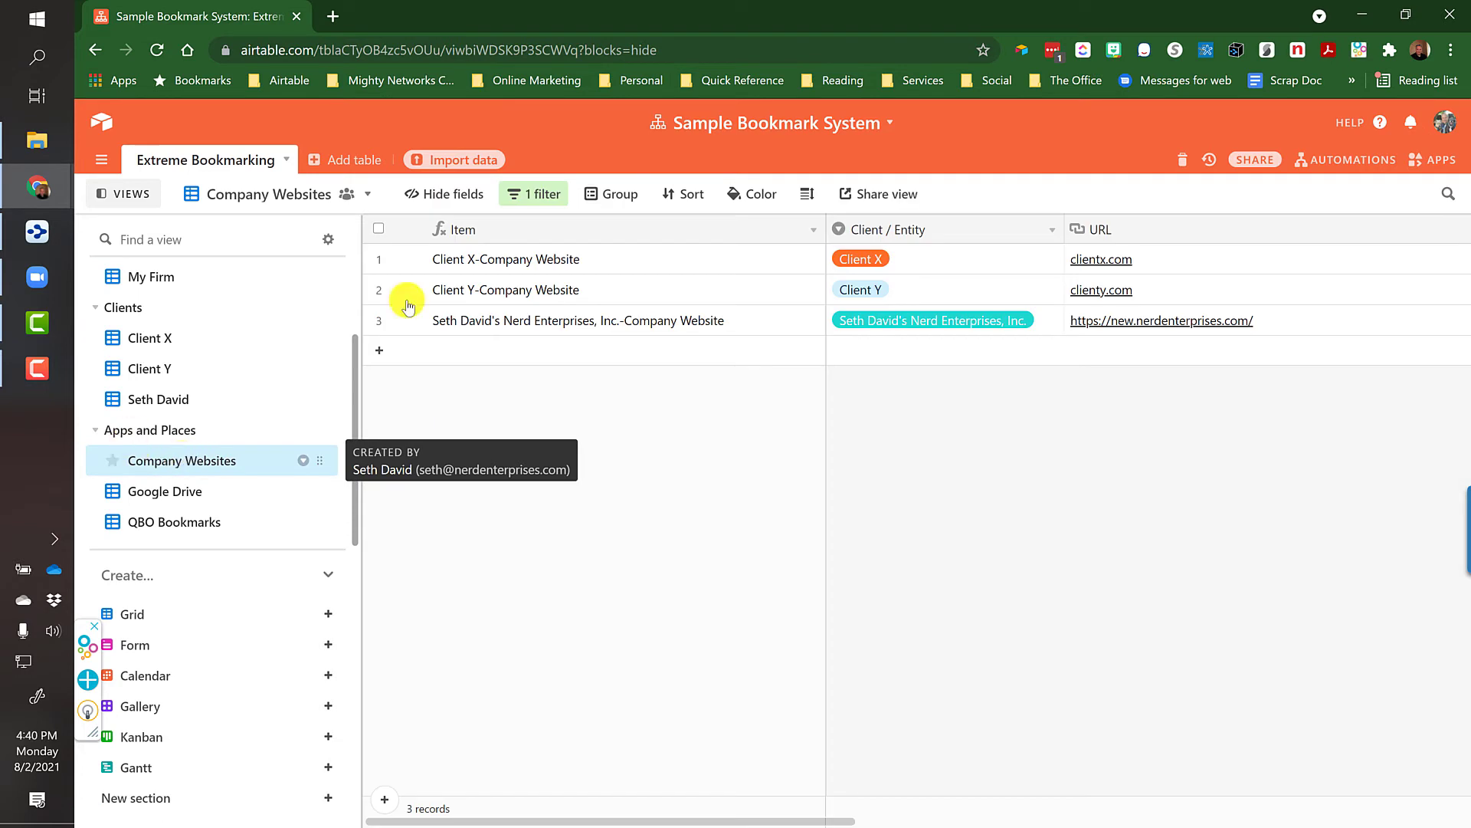
{"action": "left_click", "coordinate": [172, 493]}
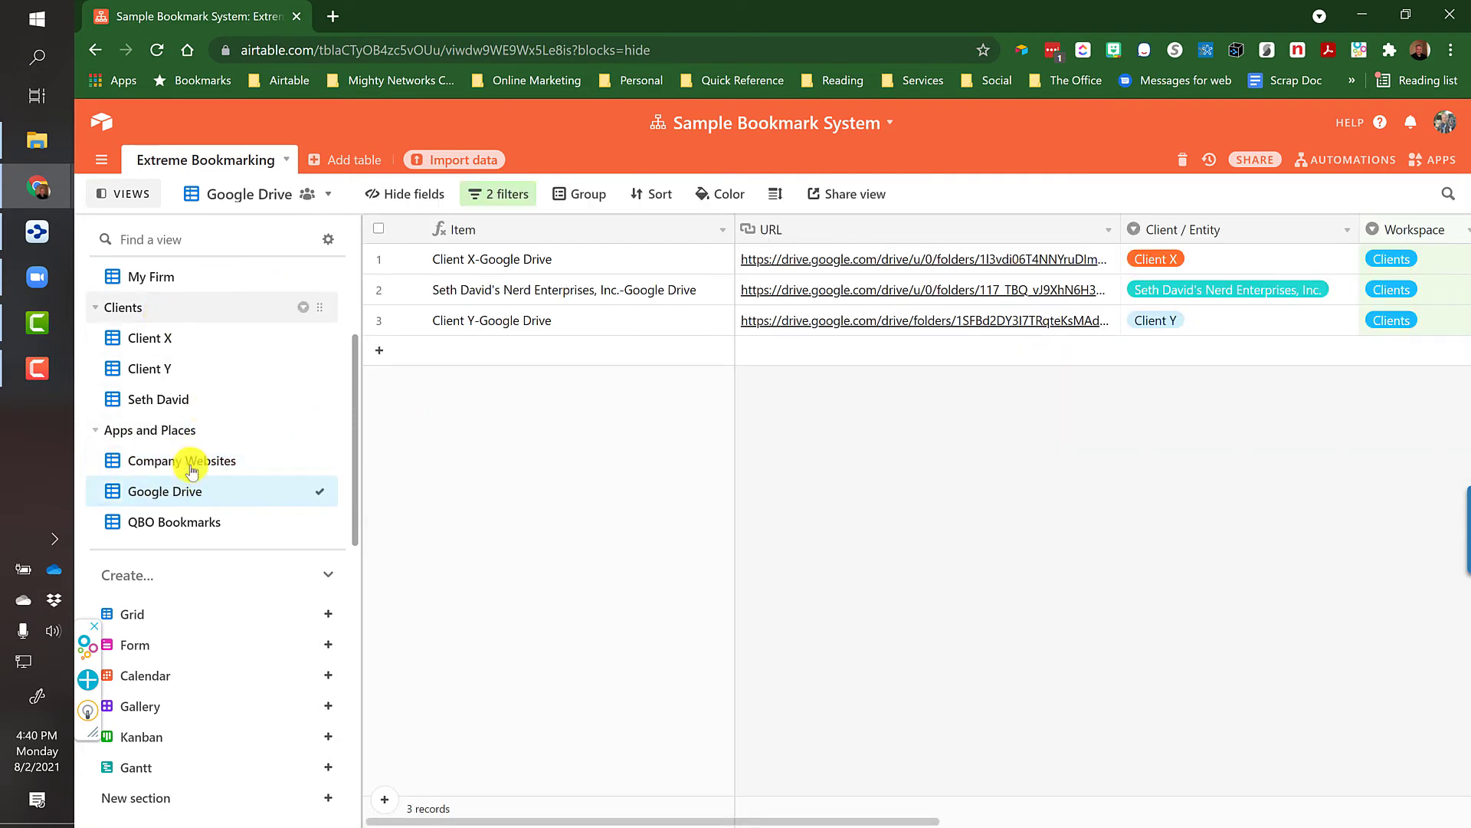
{"action": "left_click", "coordinate": [187, 524]}
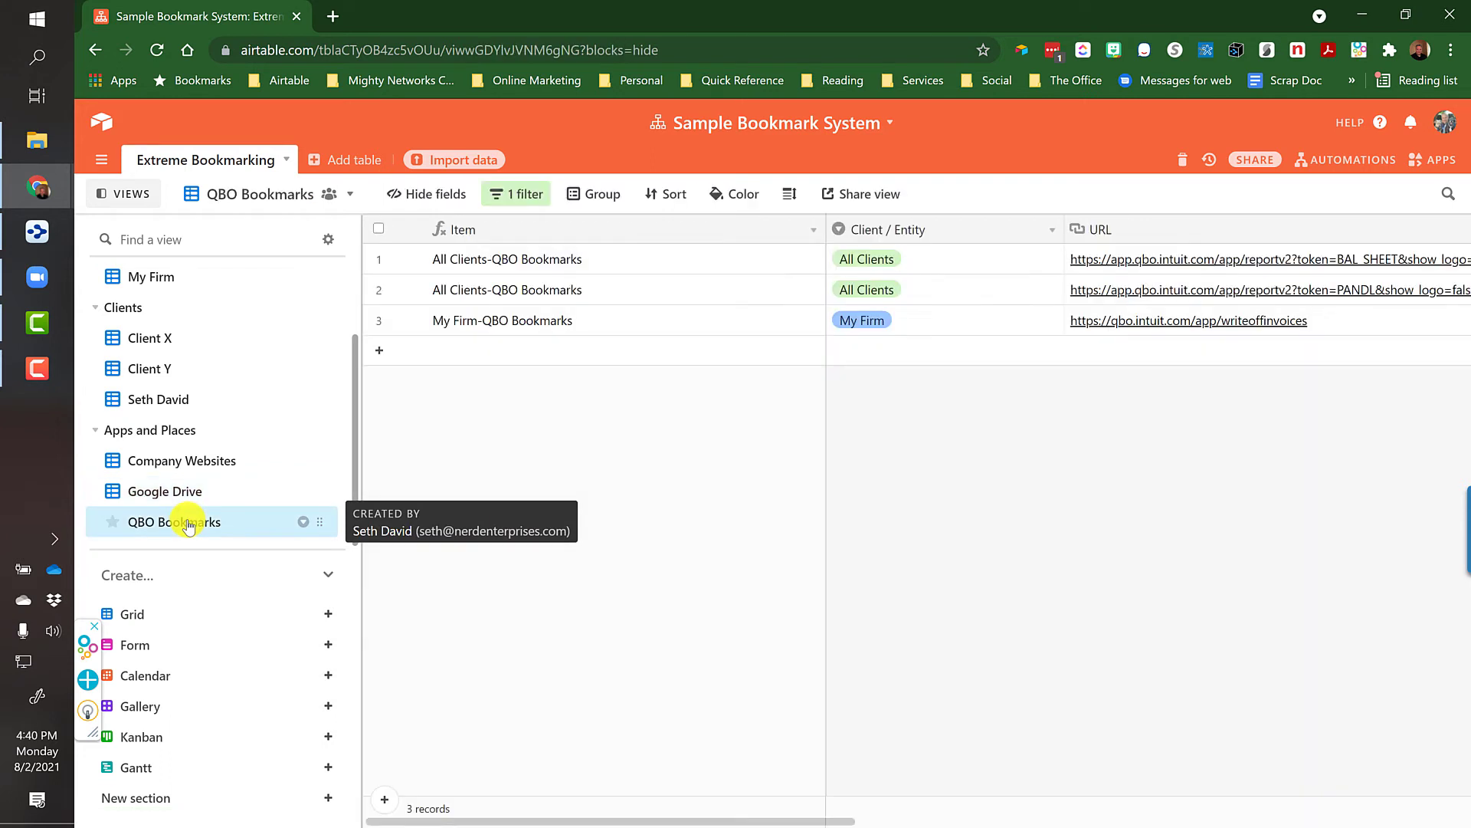
Step: Examine the QBO Bookmarks view's App / Place filter and close it without changes
{"action": "left_click", "coordinate": [507, 200]}
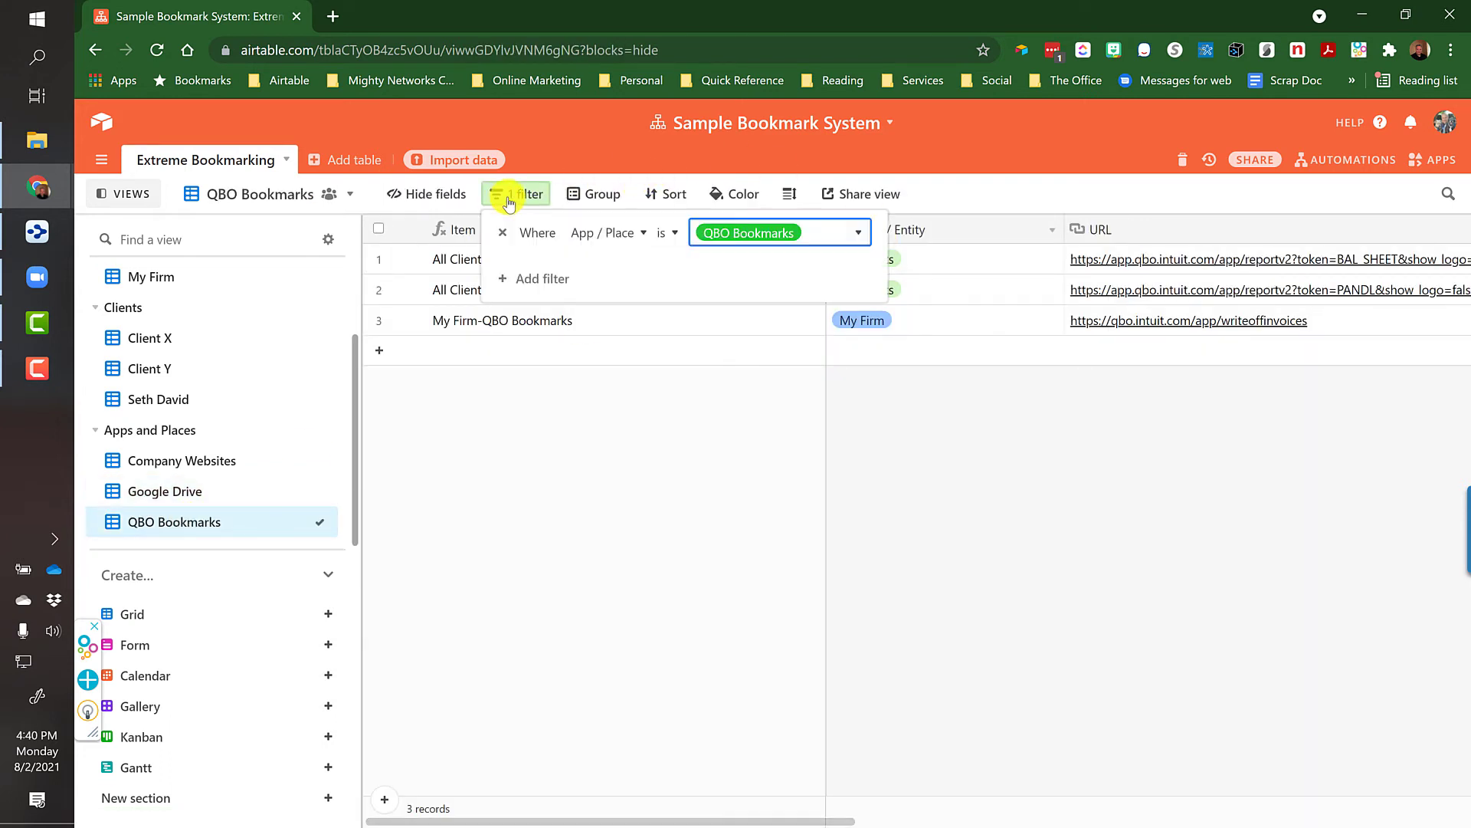
{"action": "left_click", "coordinate": [827, 242]}
{"action": "left_click", "coordinate": [827, 242]}
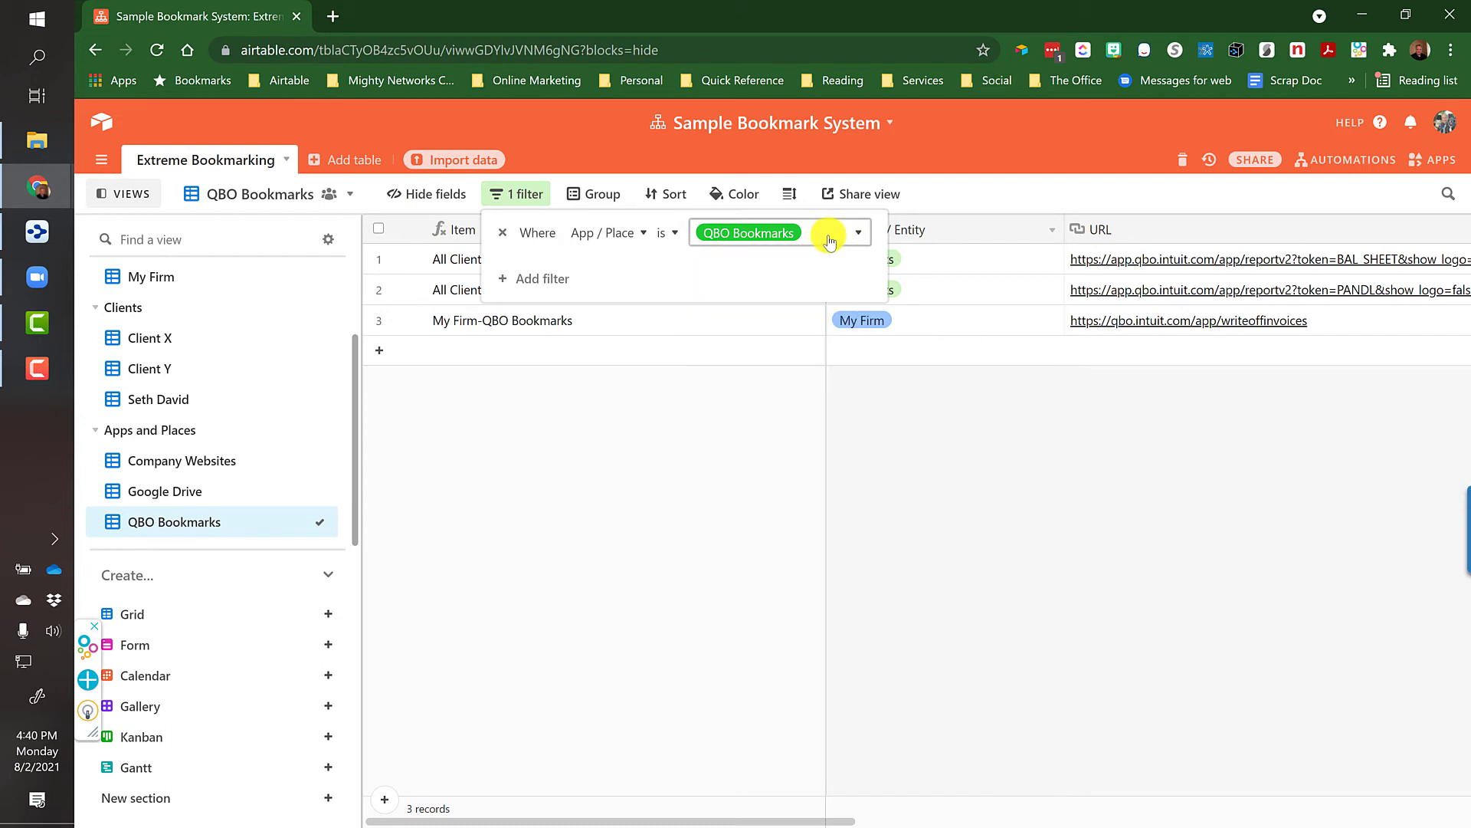
{"action": "left_click", "coordinate": [604, 394]}
{"action": "left_click", "coordinate": [949, 264]}
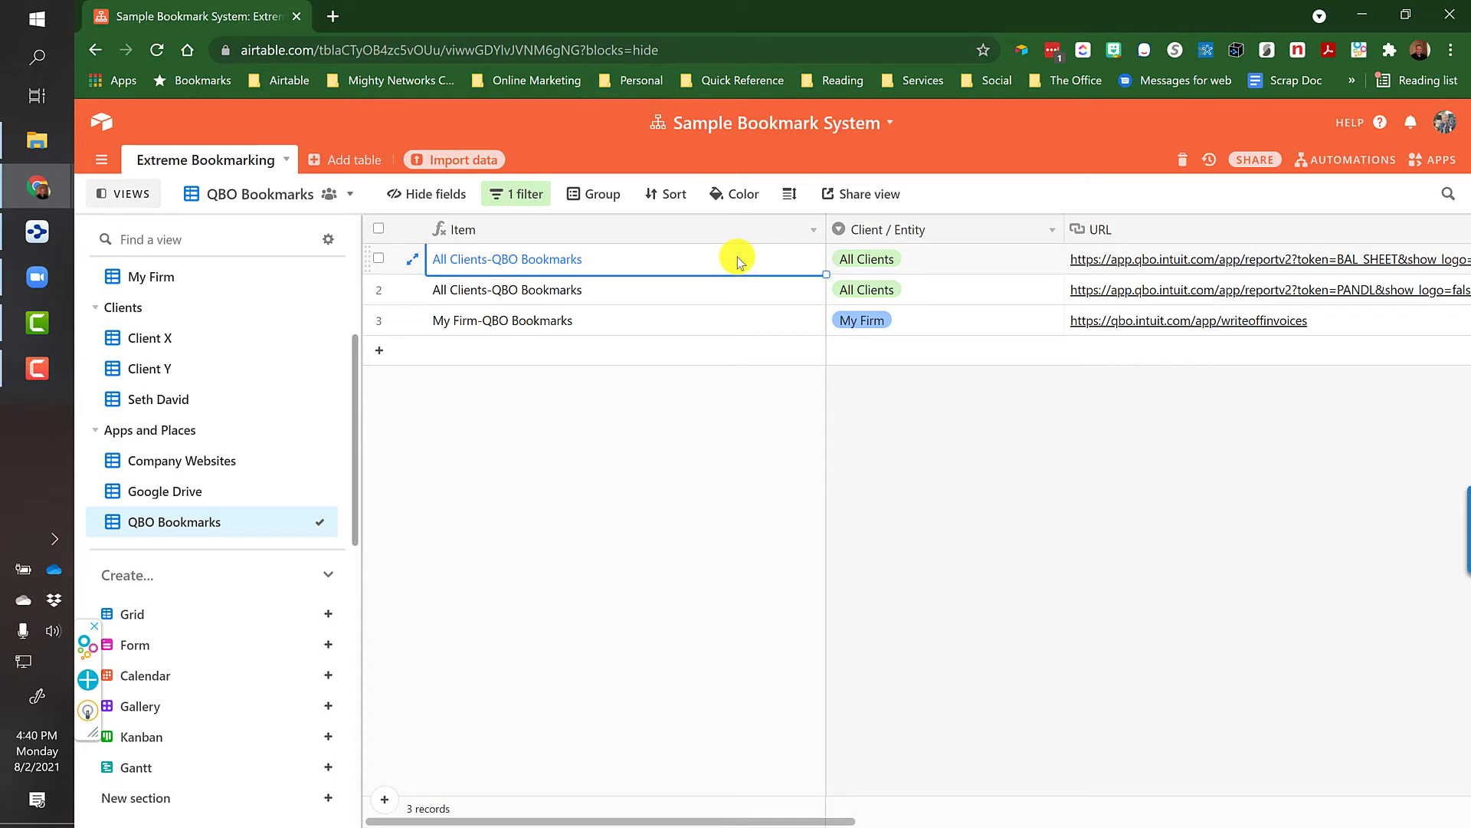
Step: Look across the first record's fields to Bookmark Name, and return to its Item cell
{"action": "key", "text": "Right"}
{"action": "key", "text": "Right"}
{"action": "key", "text": "Right"}
{"action": "key", "text": "Right"}
{"action": "key", "text": "Right"}
{"action": "key", "text": "Left"}
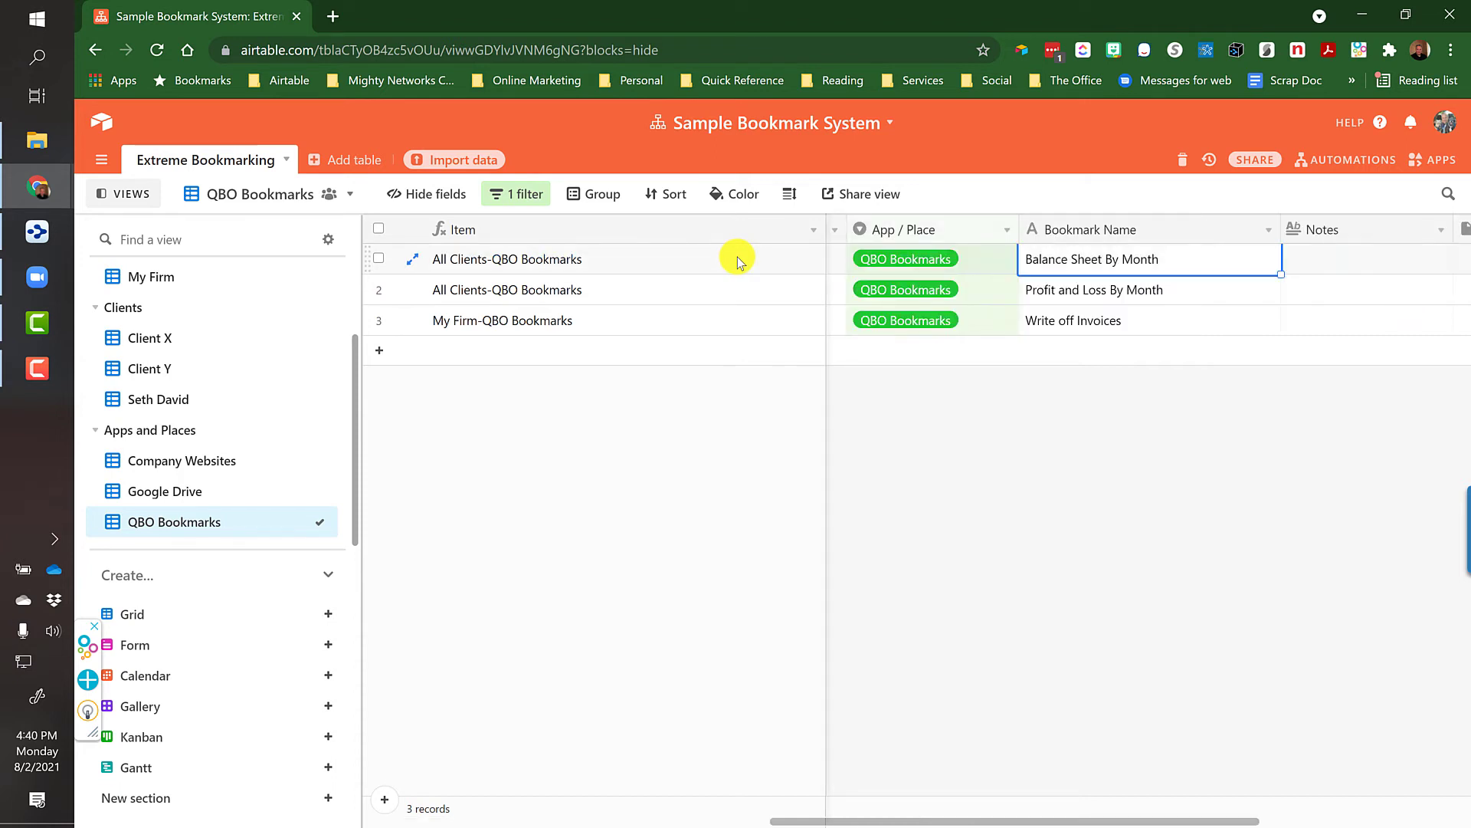
{"action": "key", "text": "Home"}
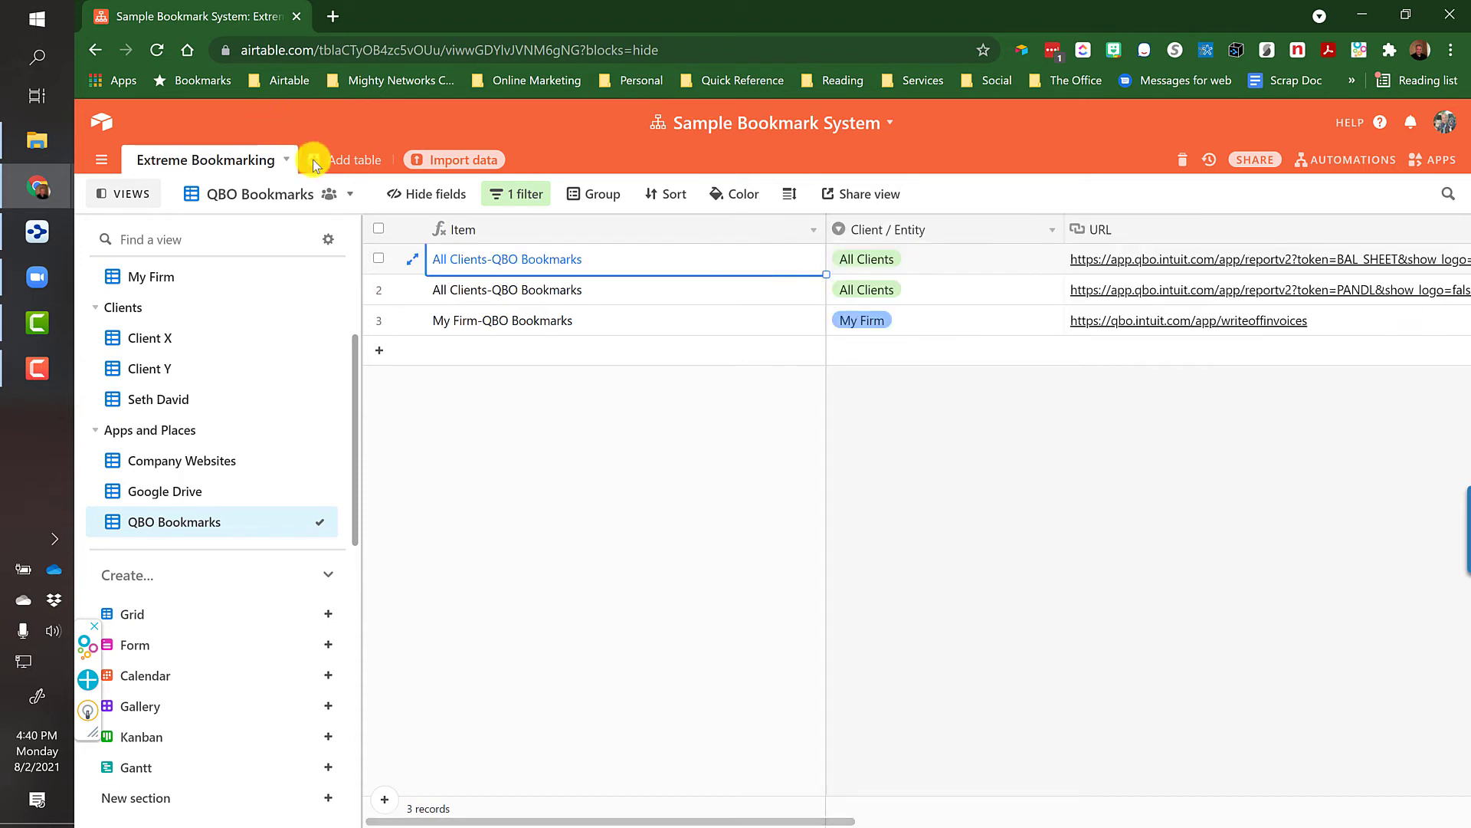
Step: Move the Bookmark Name field ahead of Client / Entity in the QBO Bookmarks view, directly after Item
{"action": "left_click", "coordinate": [430, 196]}
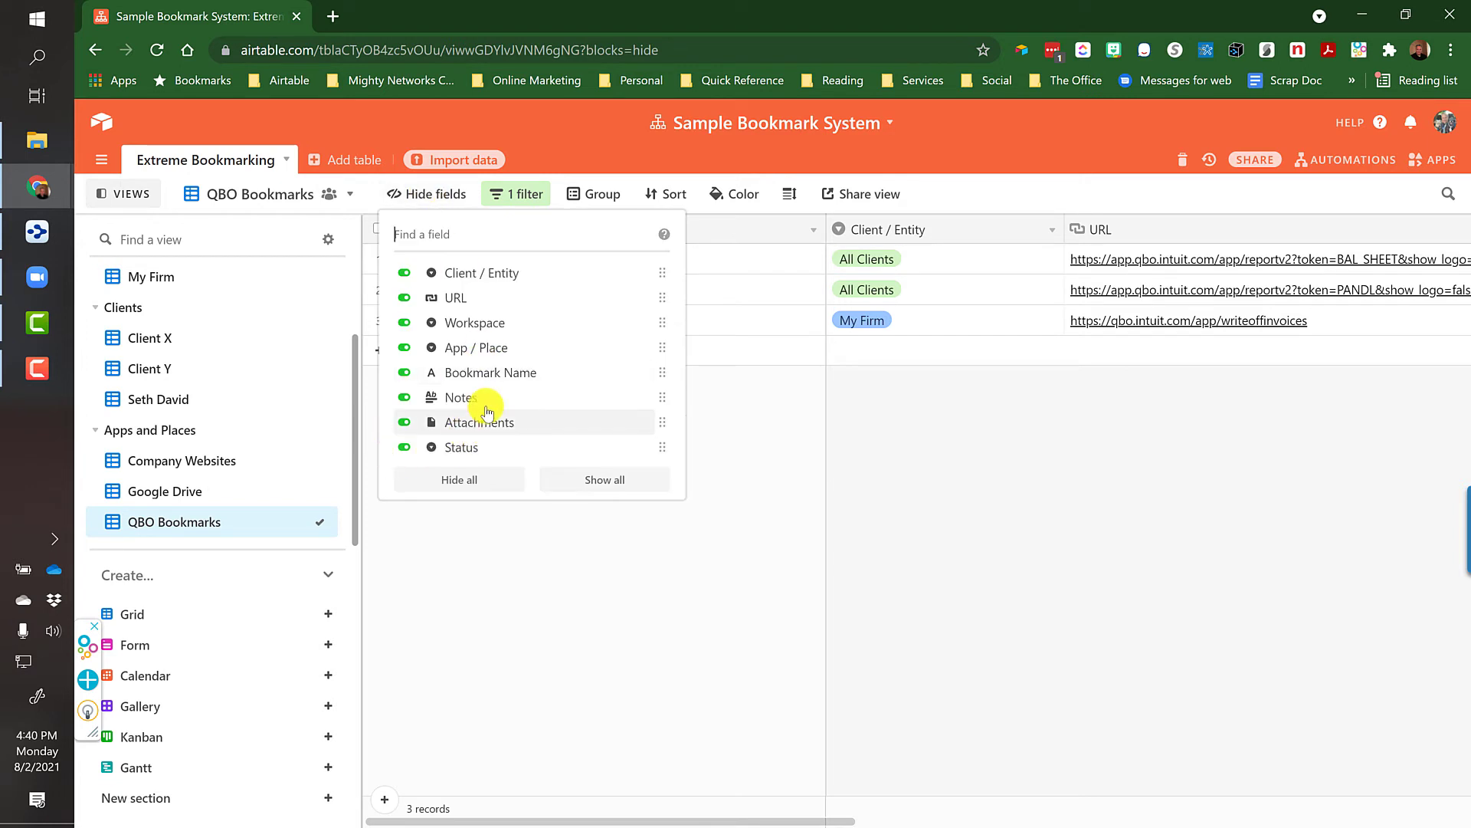
{"action": "left_click_drag", "start_coordinate": [663, 374], "coordinate": [535, 291]}
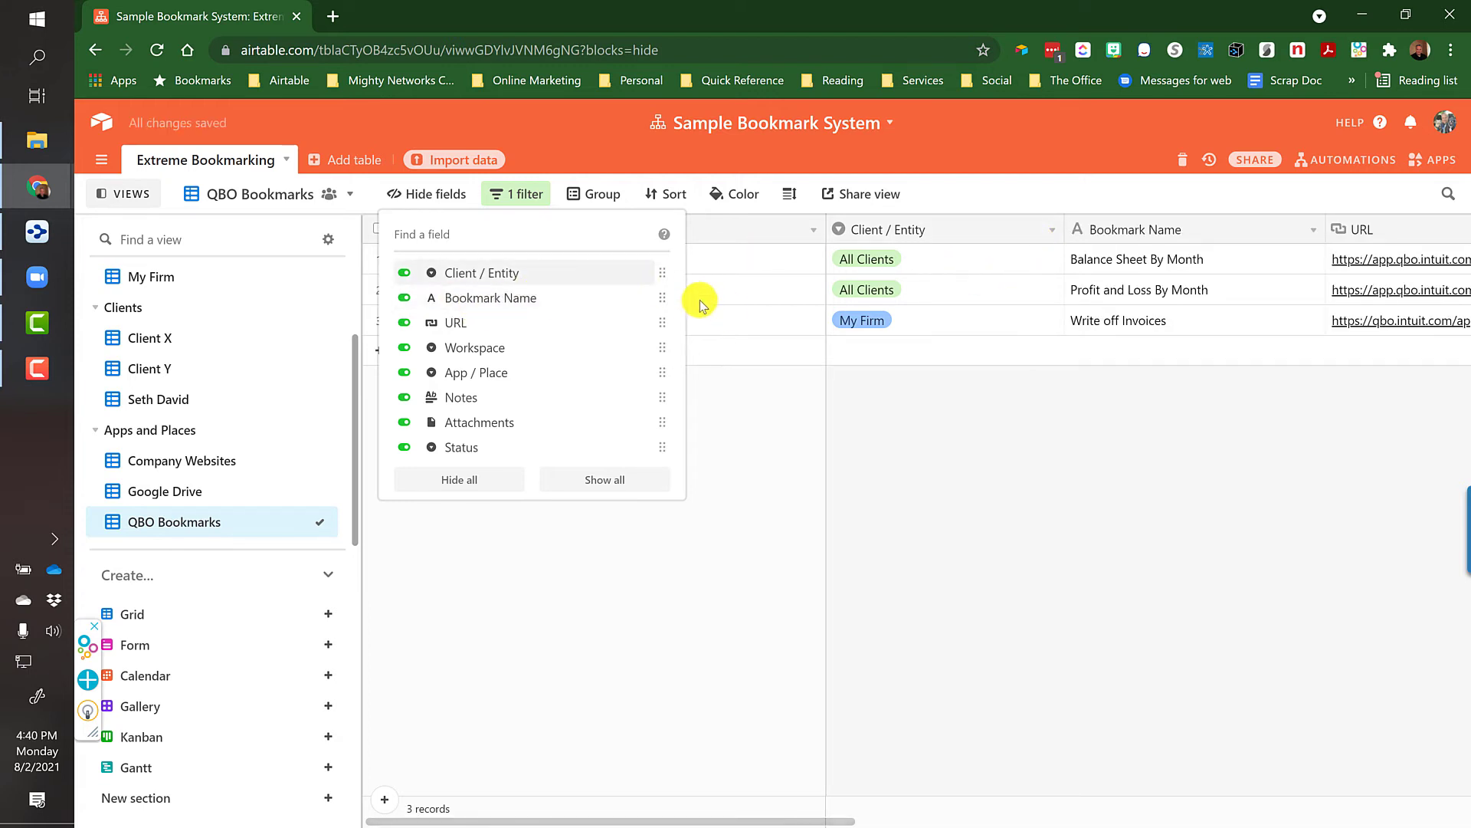
{"action": "left_click_drag", "start_coordinate": [662, 297], "coordinate": [650, 266]}
{"action": "left_click", "coordinate": [948, 264]}
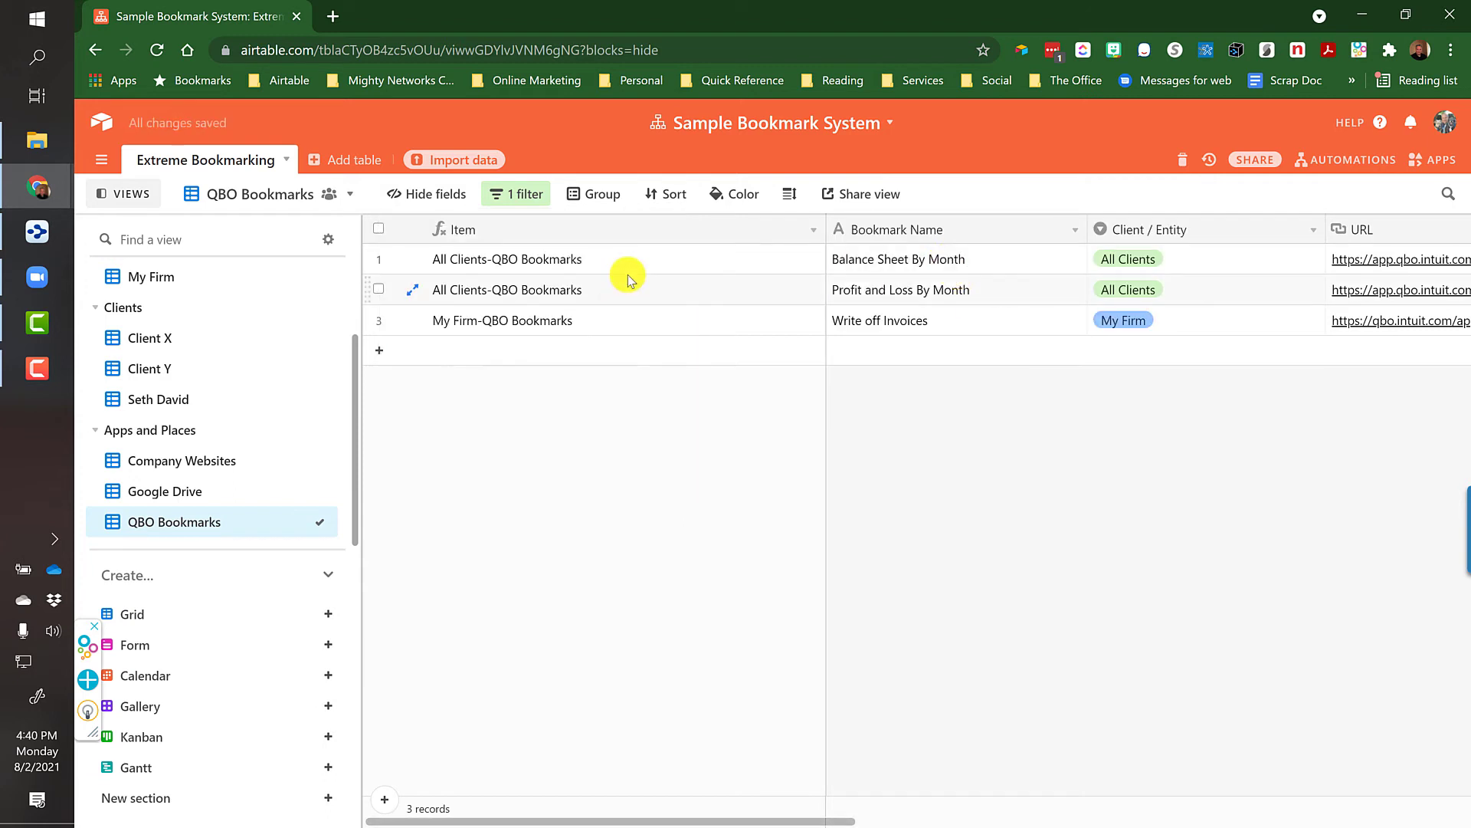
Step: Check the Bookmark Name entries of the second and third records in the QBO Bookmarks view
{"action": "left_click", "coordinate": [1025, 295]}
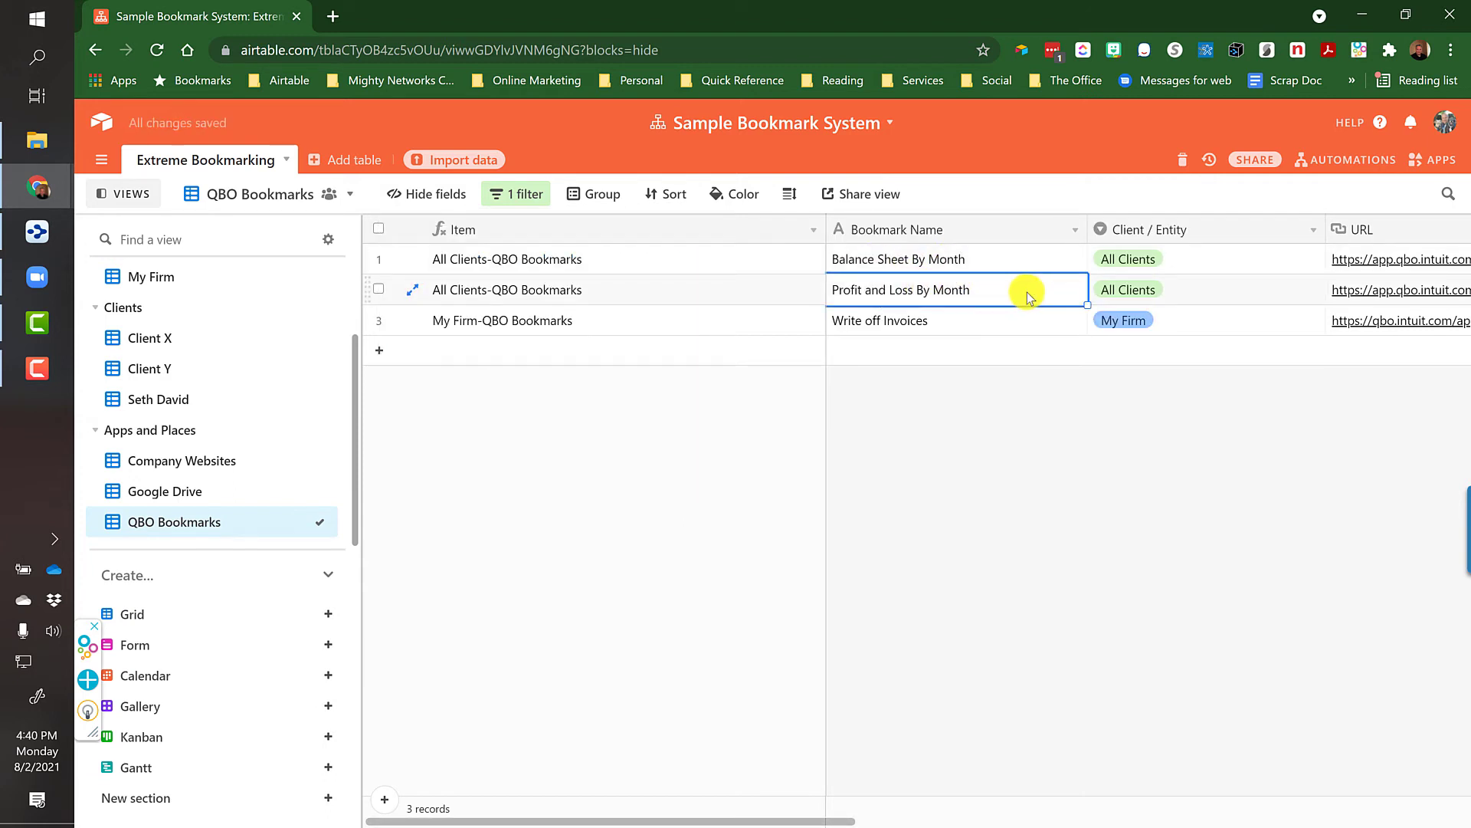
{"action": "left_click", "coordinate": [913, 326]}
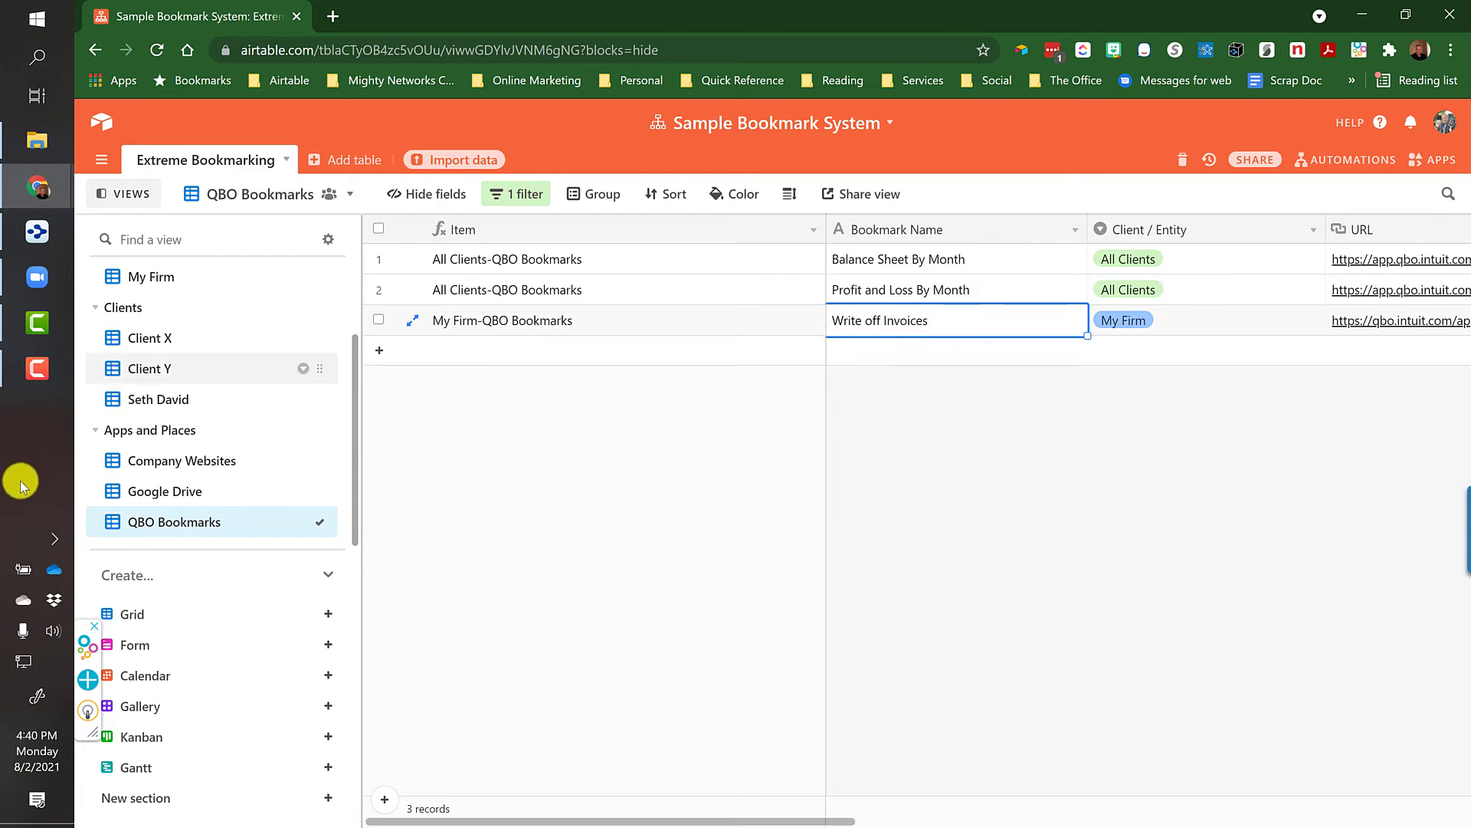
Step: Open the Everything view in the Admin section and widen its Workspace column slightly
{"action": "scroll", "coordinate": [154, 344], "scroll_direction": "up", "scroll_amount": 2}
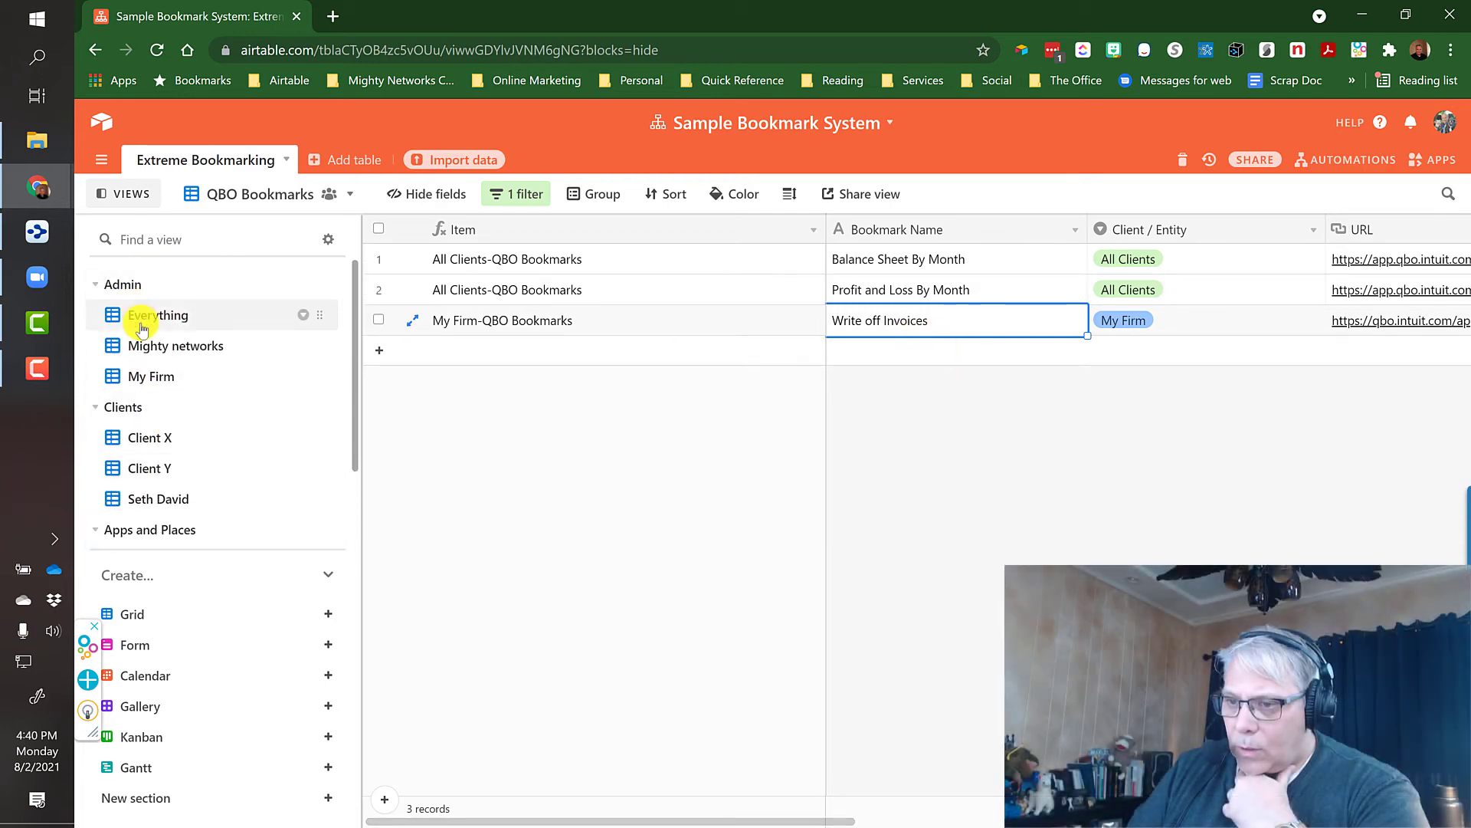
{"action": "left_click", "coordinate": [140, 325]}
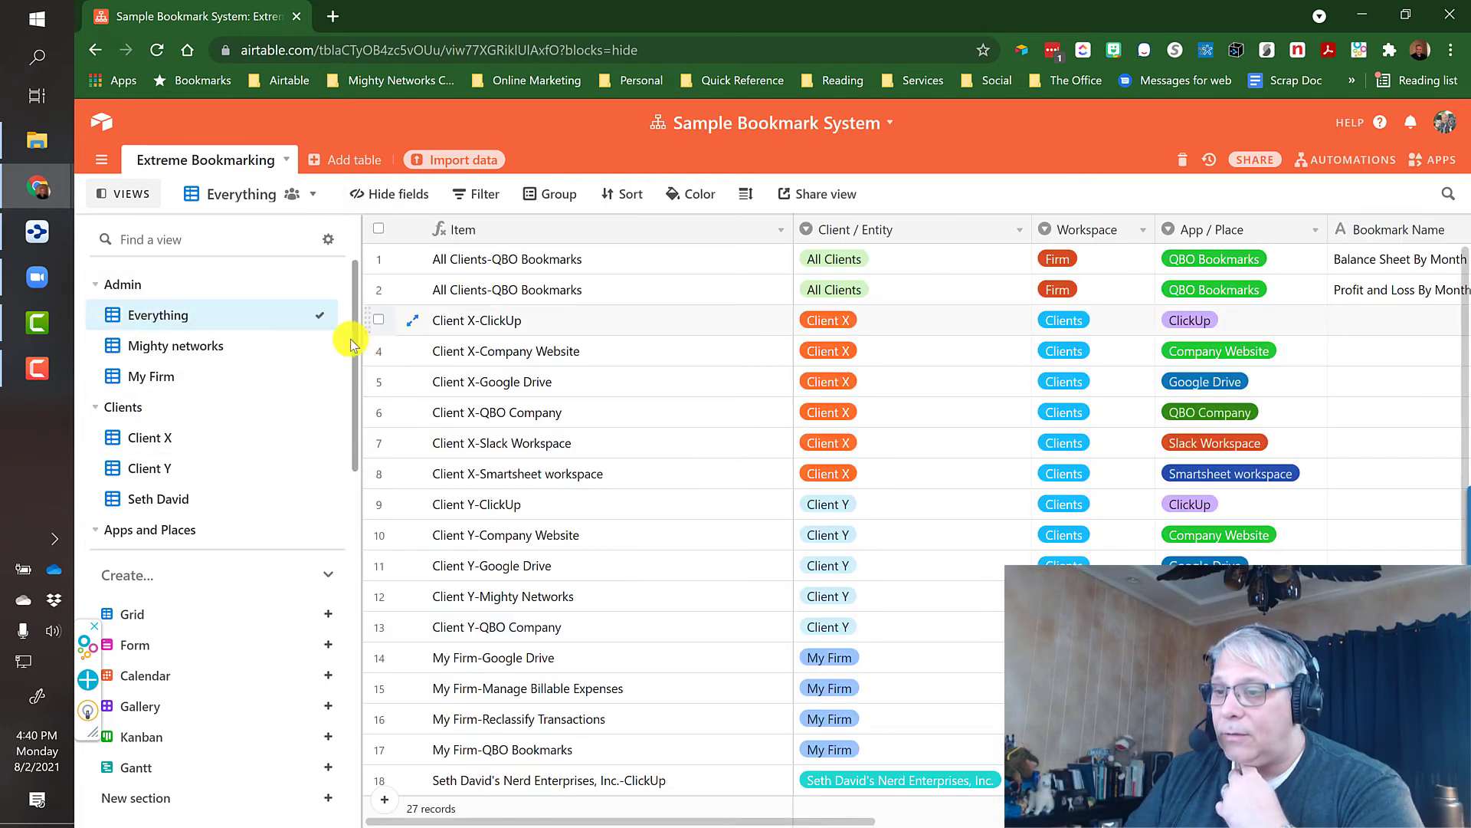
{"action": "left_click", "coordinate": [563, 333]}
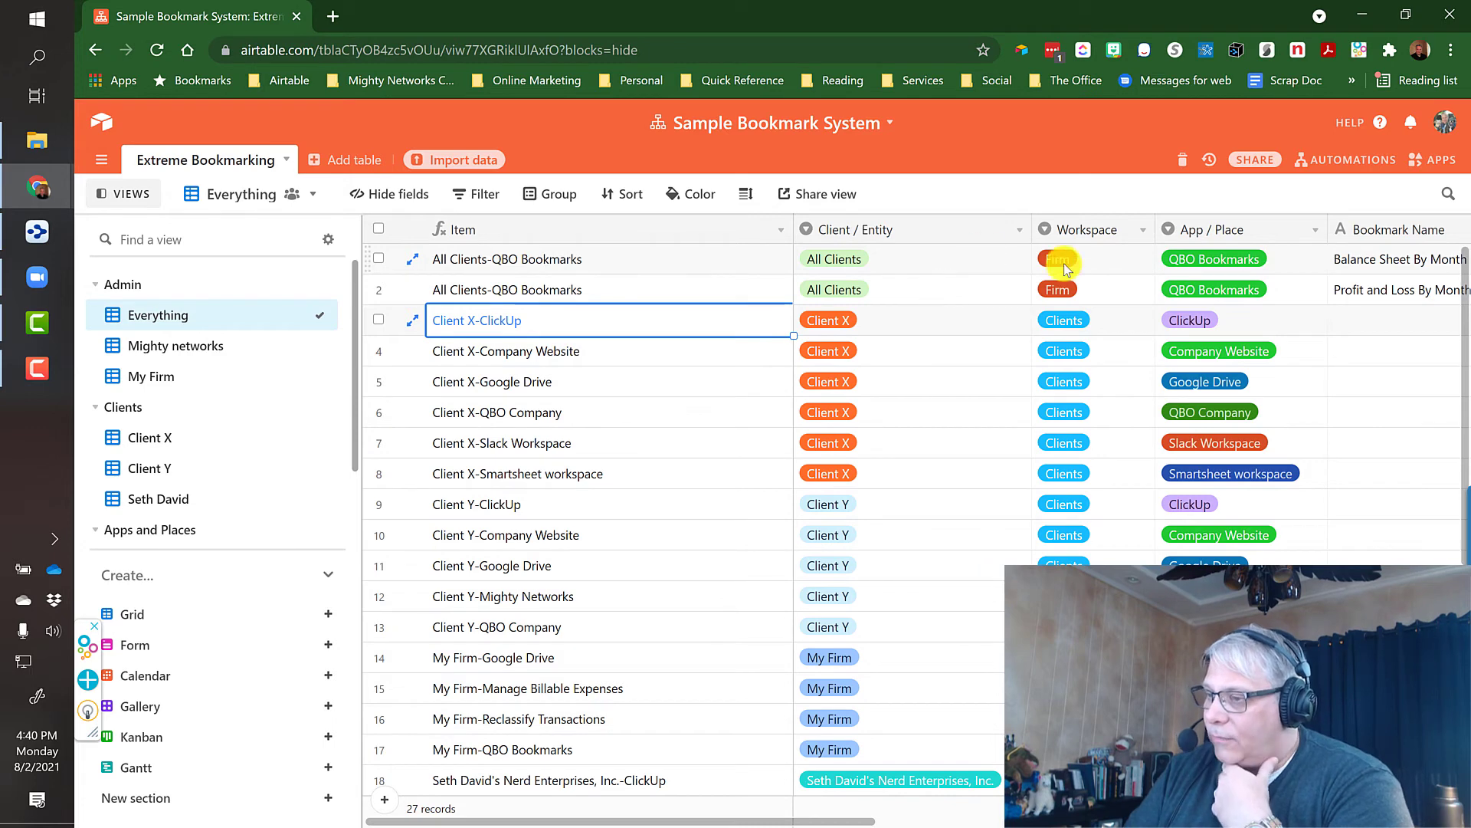
{"action": "left_click_drag", "start_coordinate": [1185, 230], "coordinate": [1188, 228]}
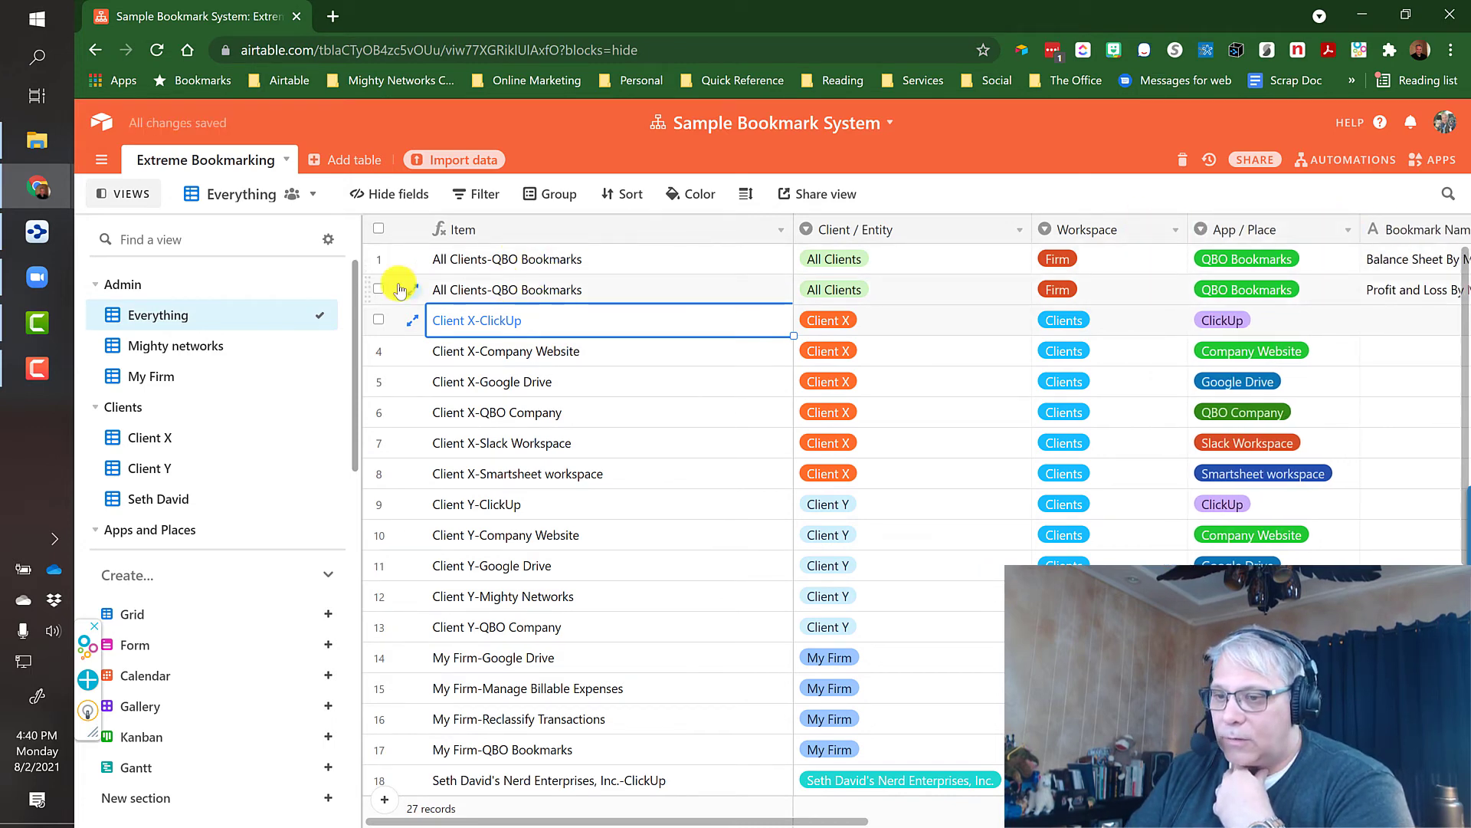
Step: Hide the Status field in the Client X view, keeping the Notes field shown
{"action": "left_click", "coordinate": [143, 450]}
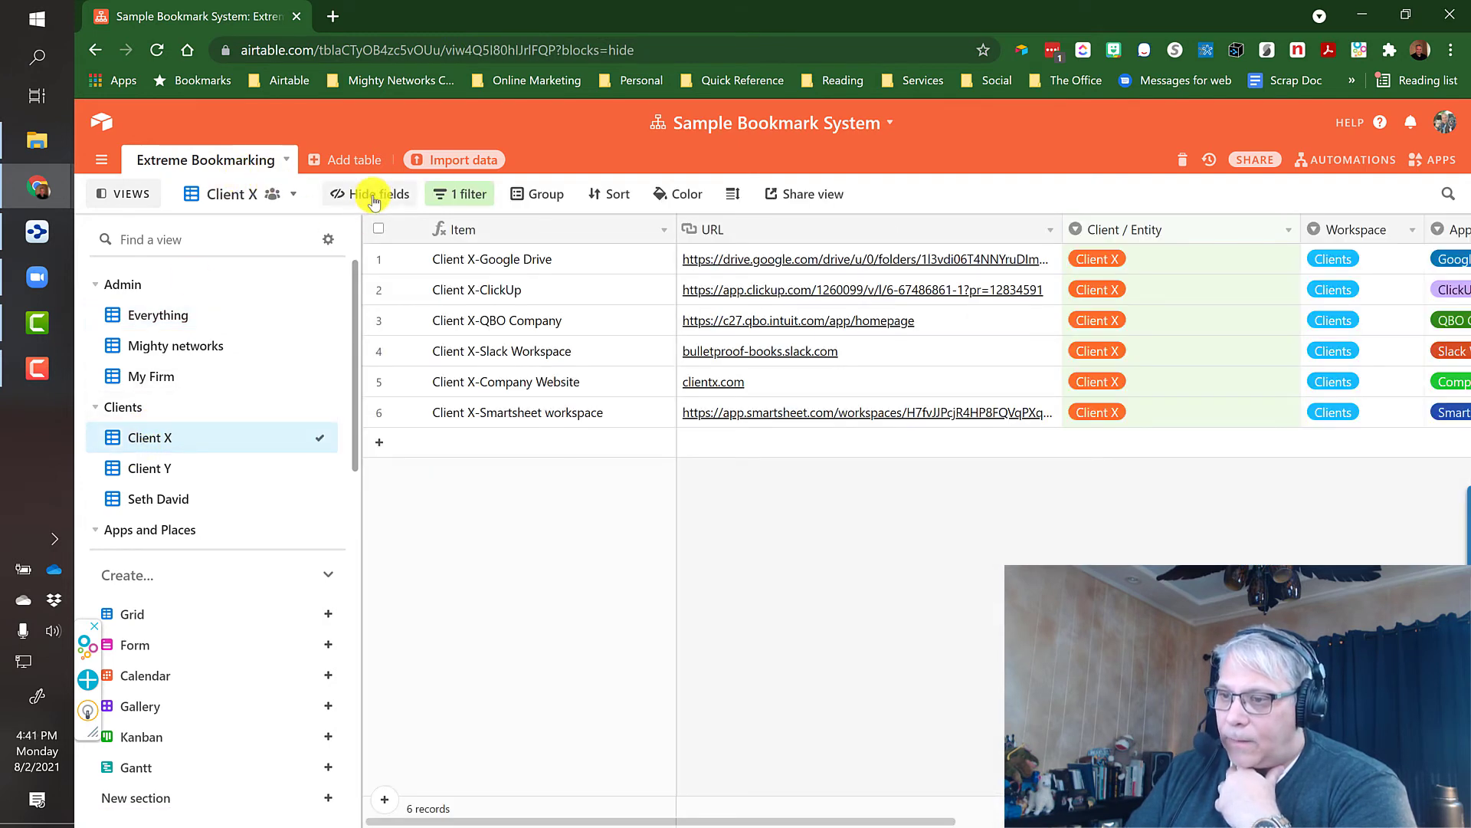
{"action": "left_click", "coordinate": [374, 199]}
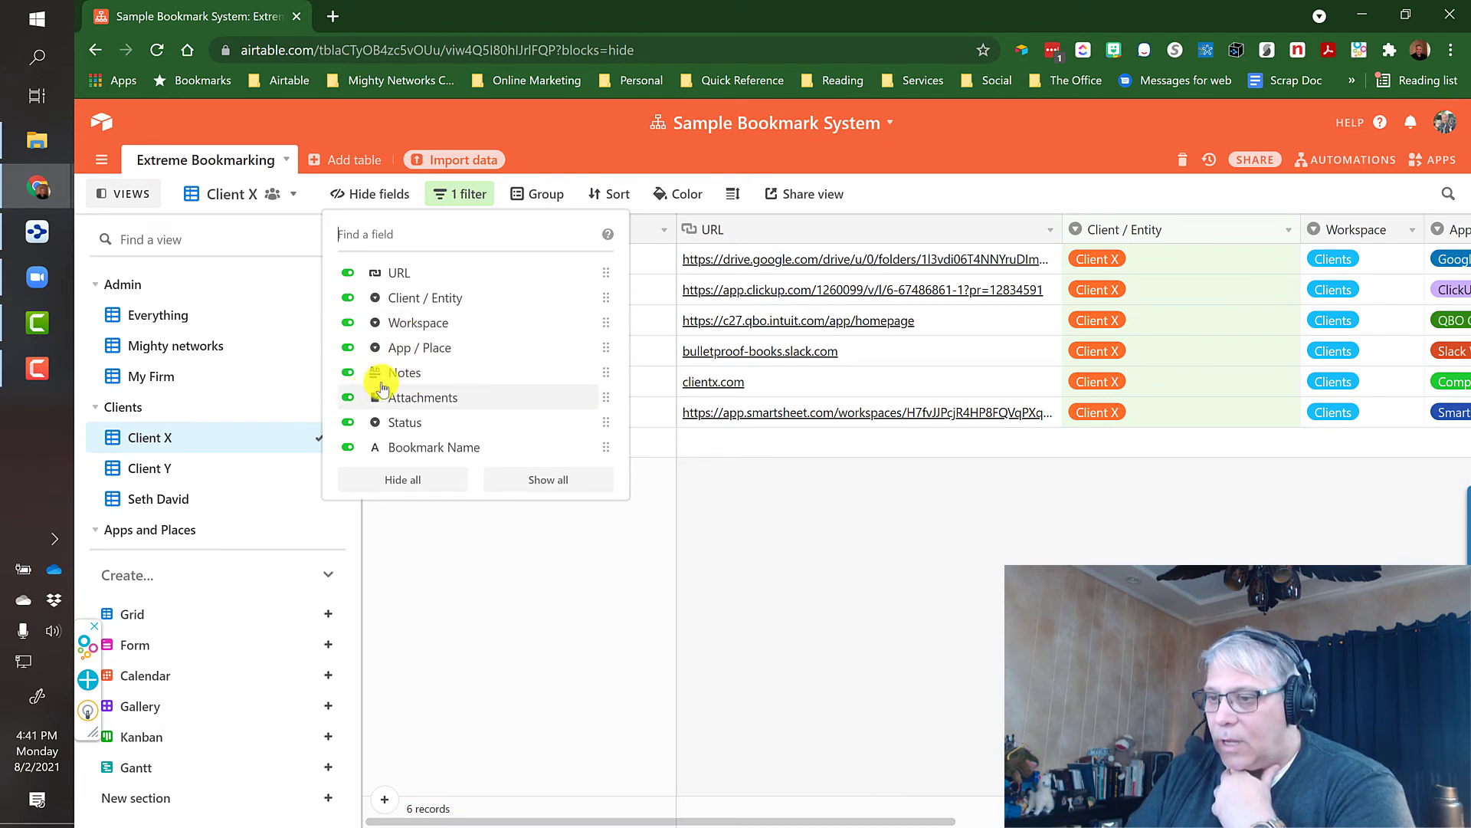
{"action": "left_click", "coordinate": [346, 375]}
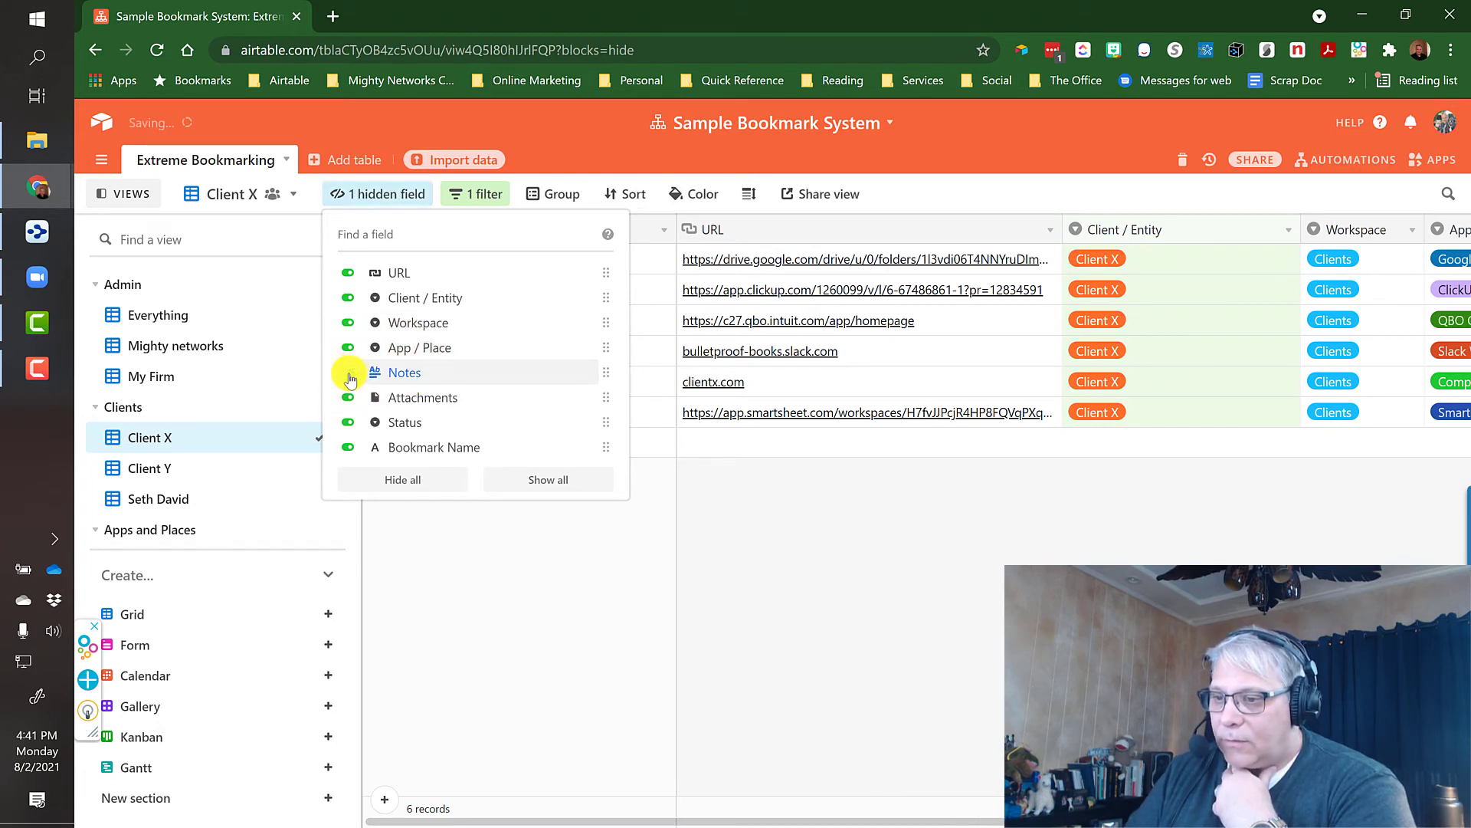
{"action": "left_click", "coordinate": [349, 375]}
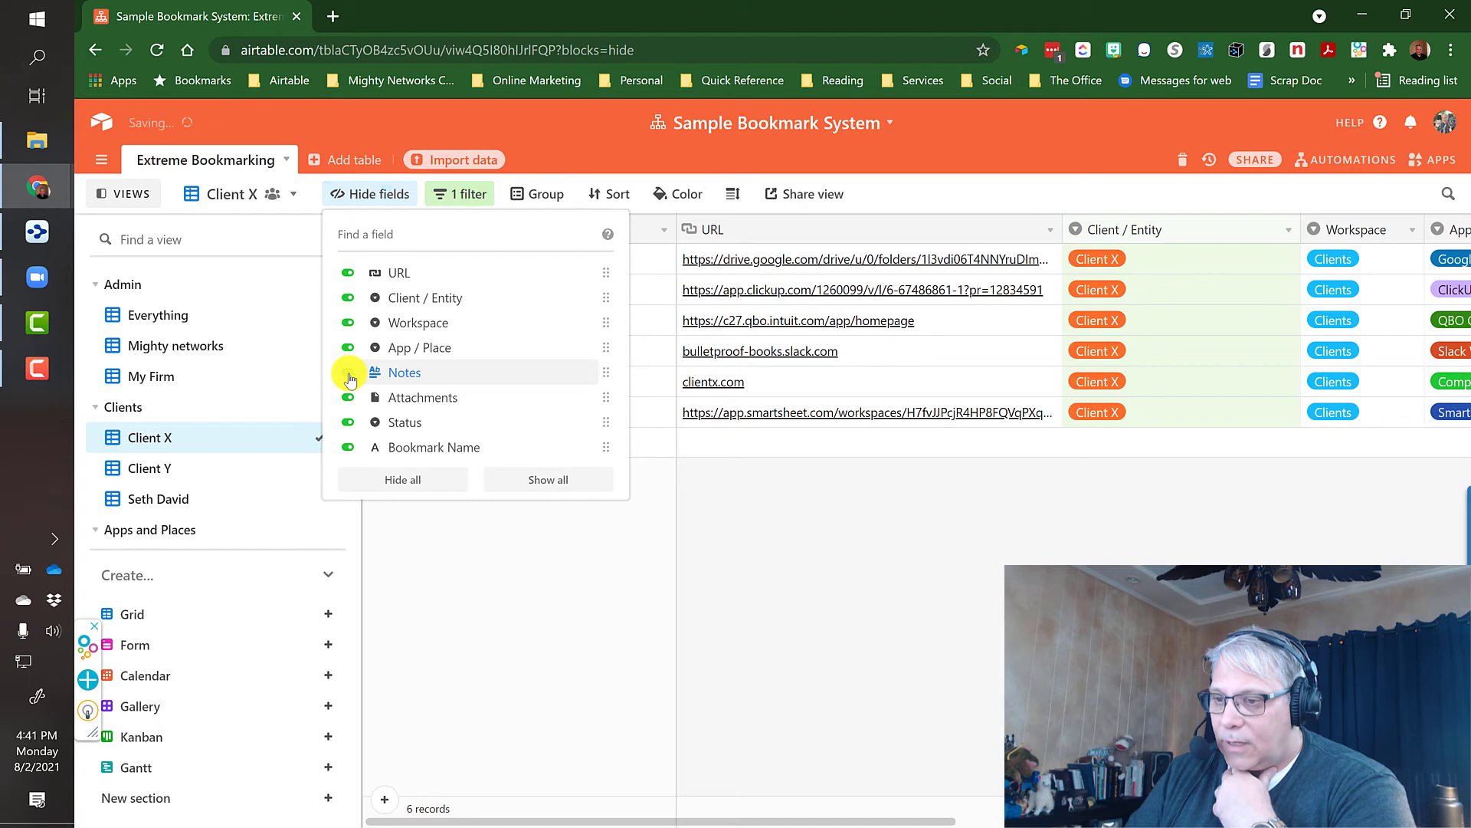
{"action": "left_click", "coordinate": [349, 422]}
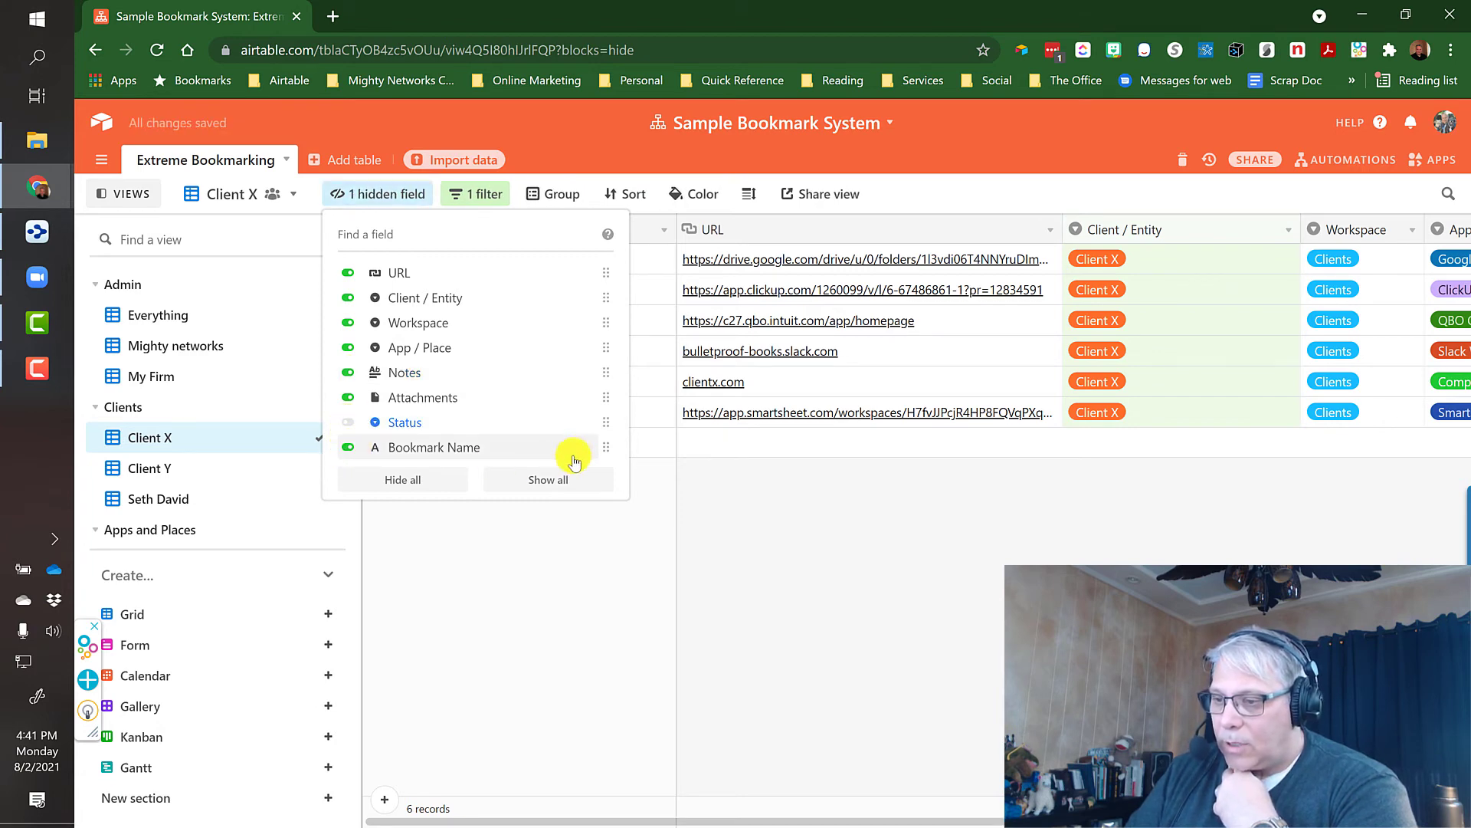
Step: Move Bookmark Name ahead of URL in the Client X view's field order, and hide the Bookmark Name field
{"action": "left_click_drag", "start_coordinate": [600, 446], "coordinate": [553, 267]}
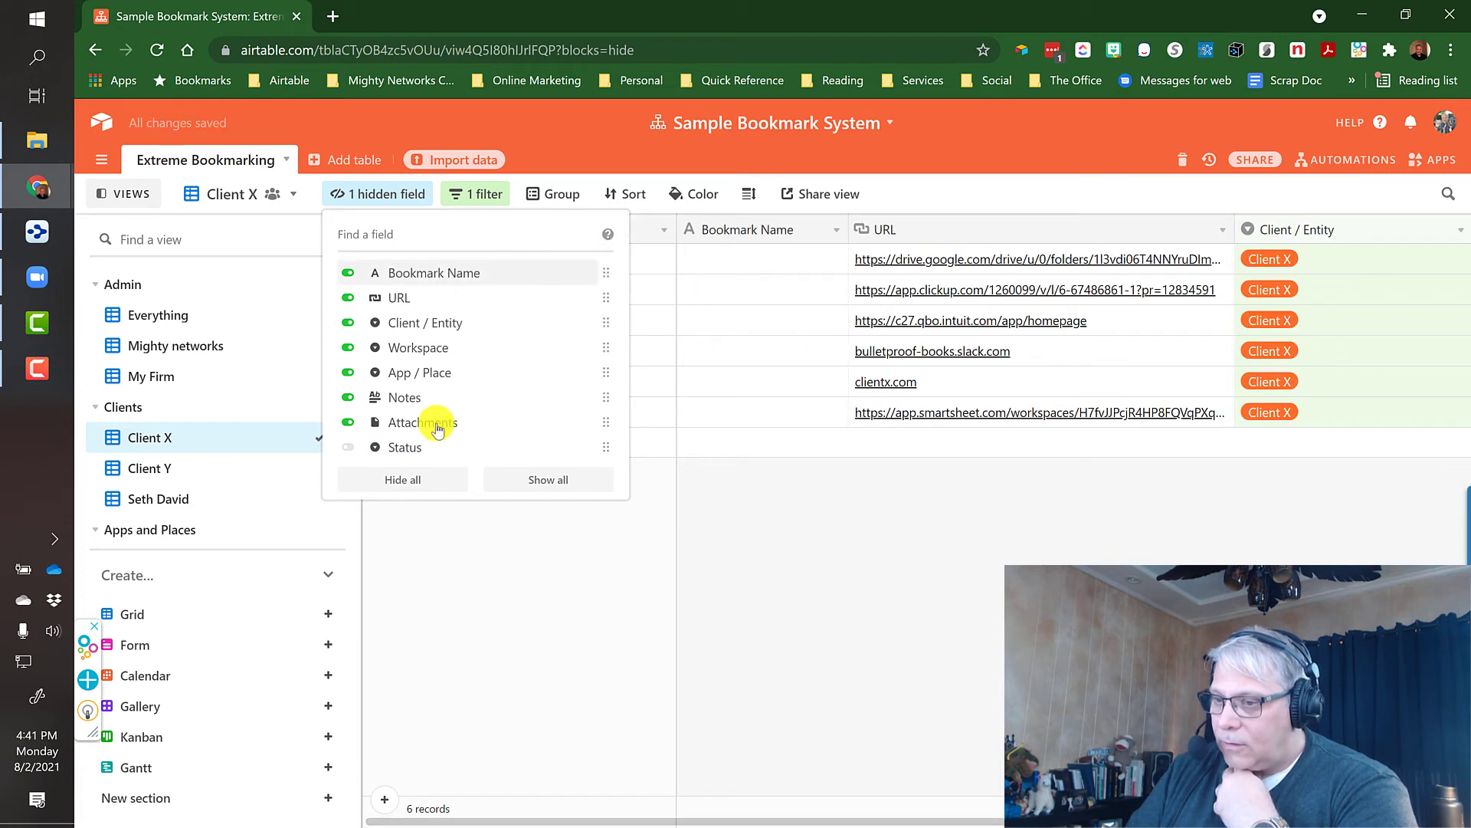
{"action": "left_click", "coordinate": [347, 275]}
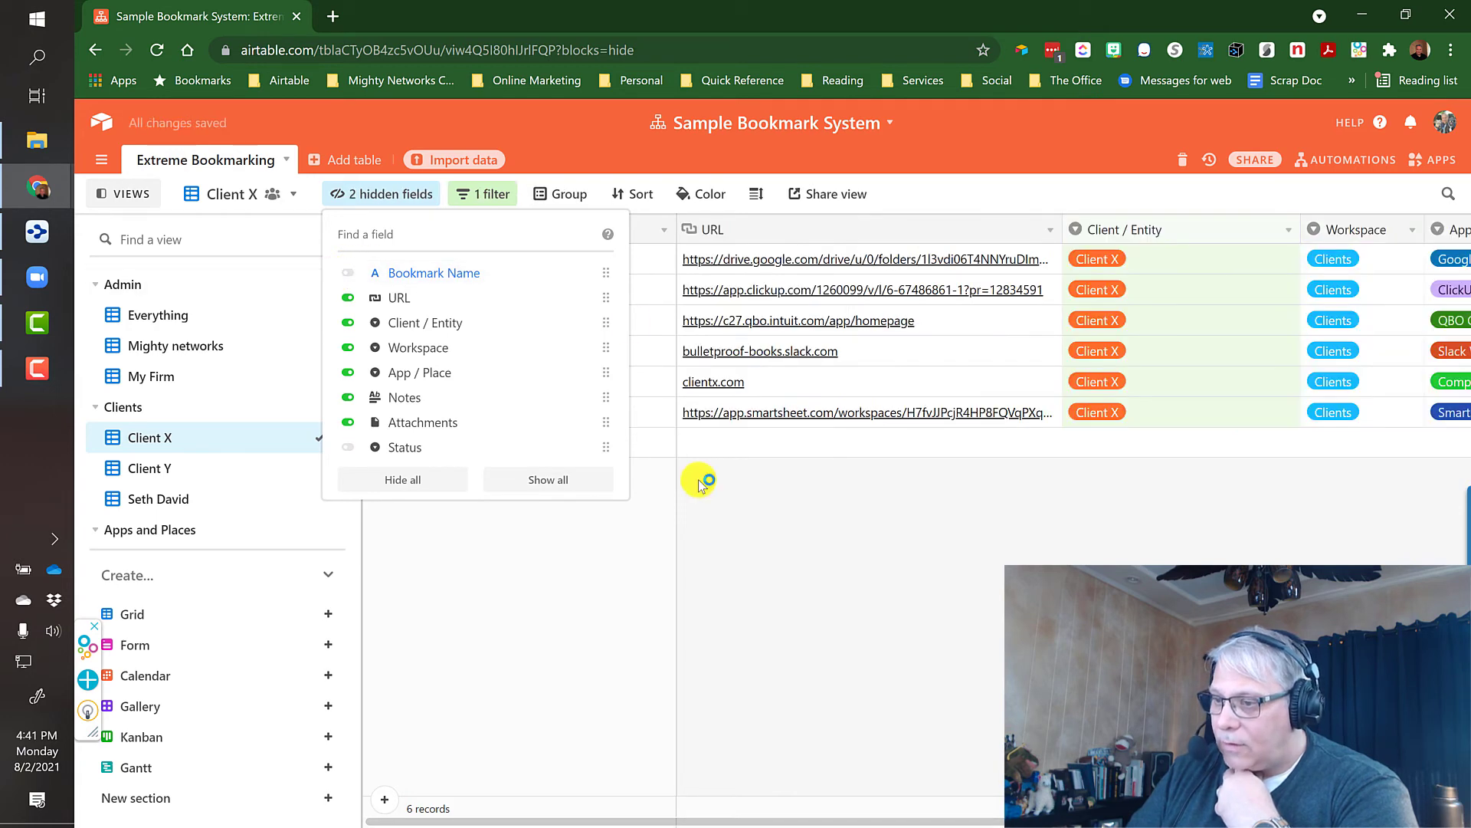
{"action": "left_click", "coordinate": [604, 488]}
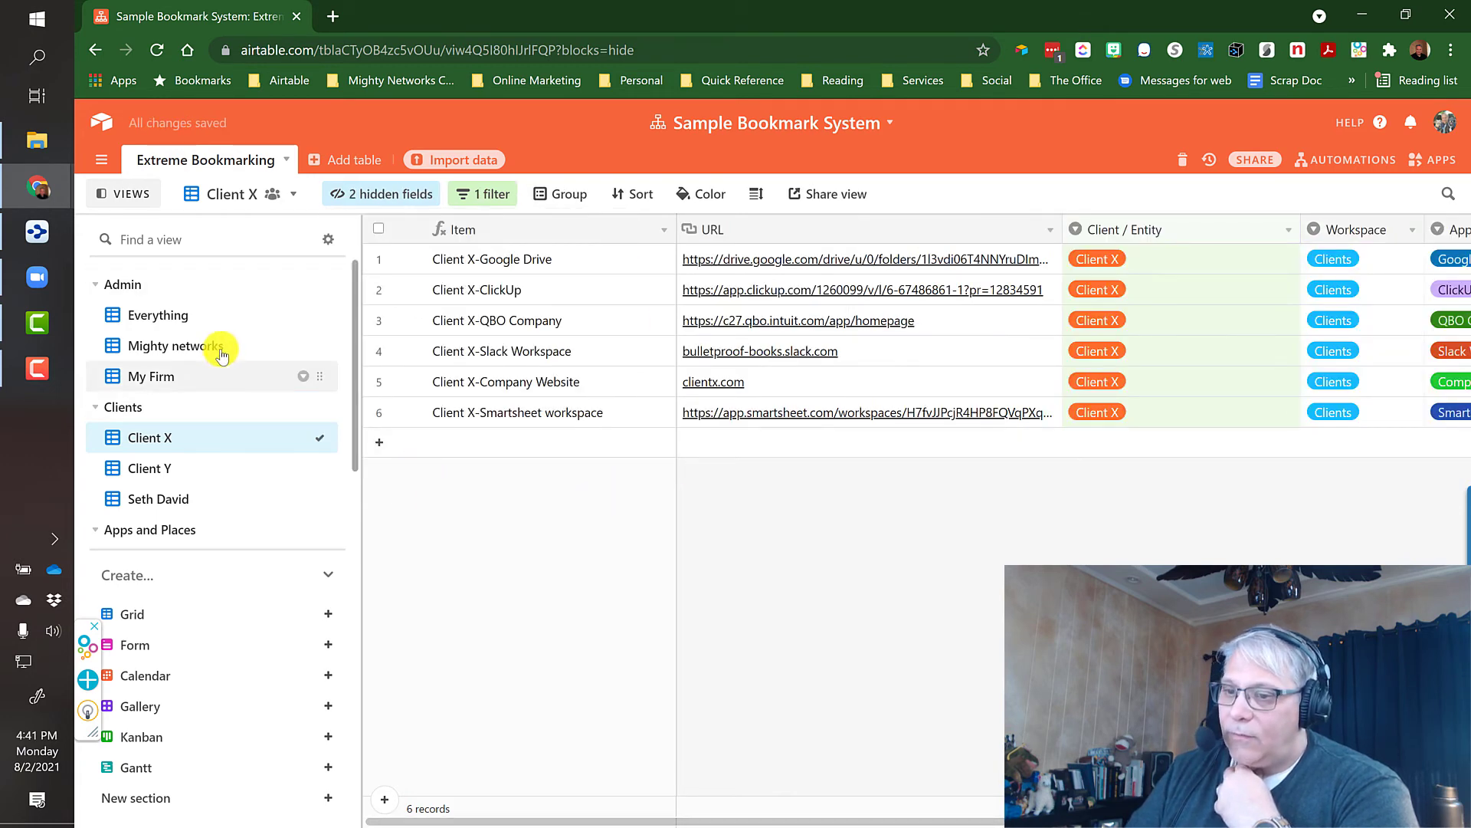
Step: Return to the Everything view in the Admin section
{"action": "left_click", "coordinate": [161, 316]}
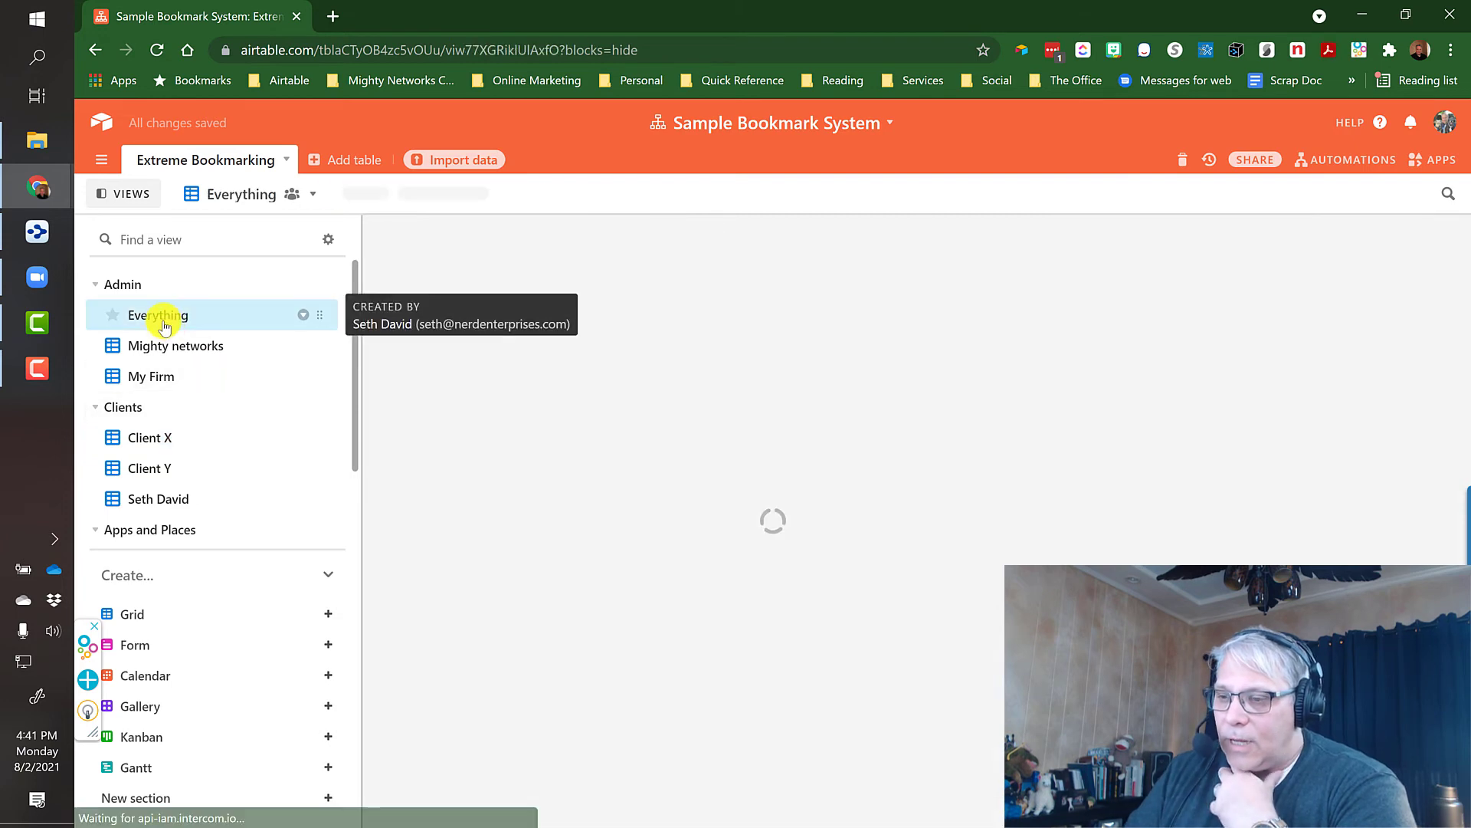